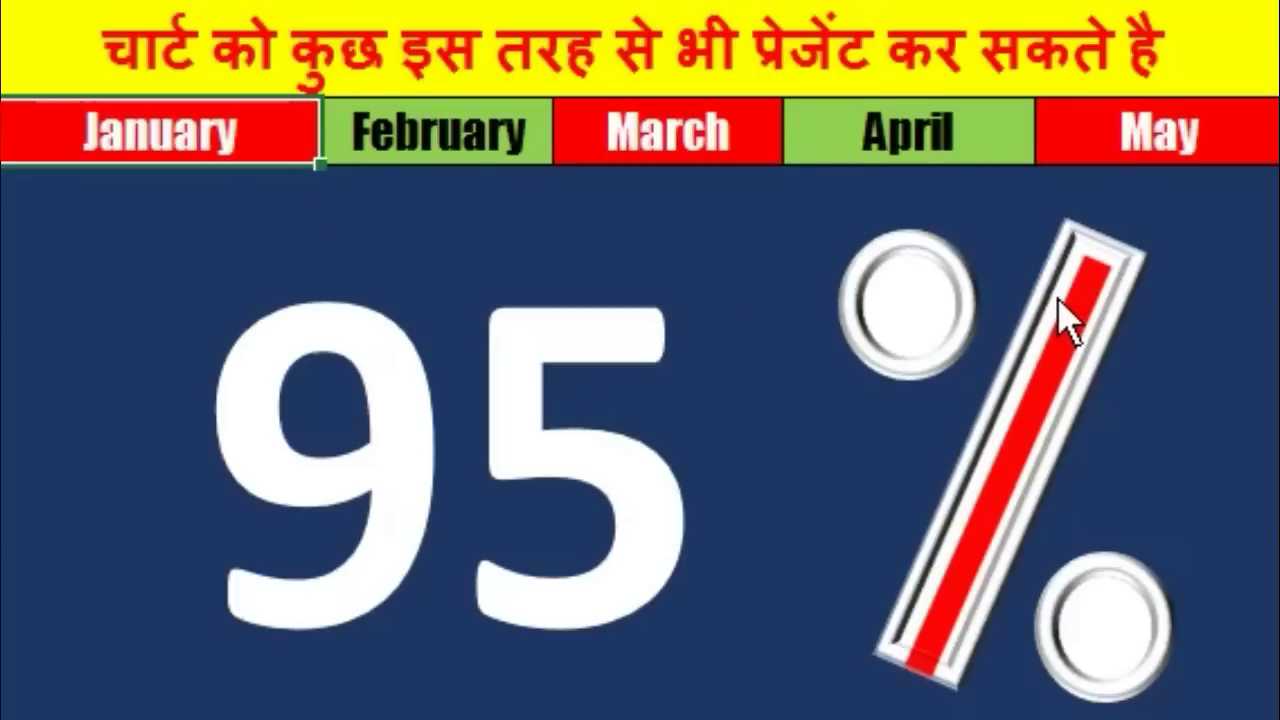
Step: Preview the finished dashboard by selecting each month from January to May, ending on January's 95 percent
{"action": "left_click", "coordinate": [462, 160]}
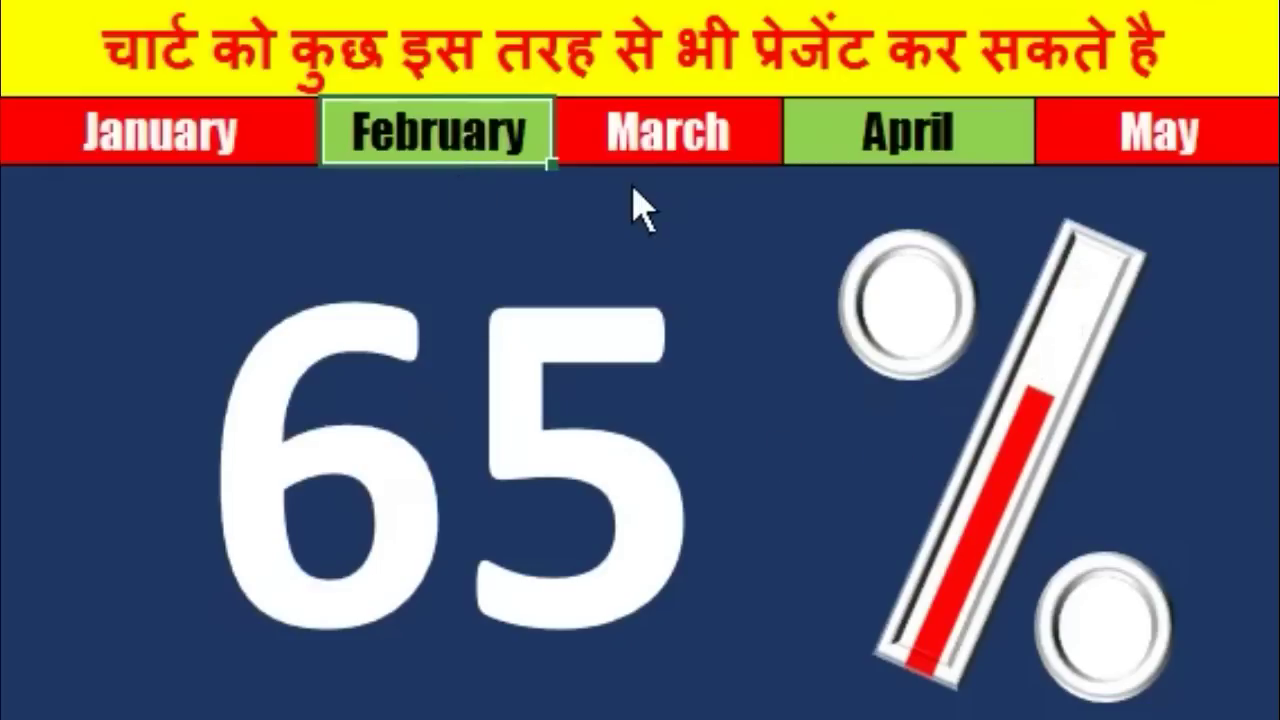
{"action": "left_click", "coordinate": [660, 155]}
{"action": "left_click", "coordinate": [877, 160]}
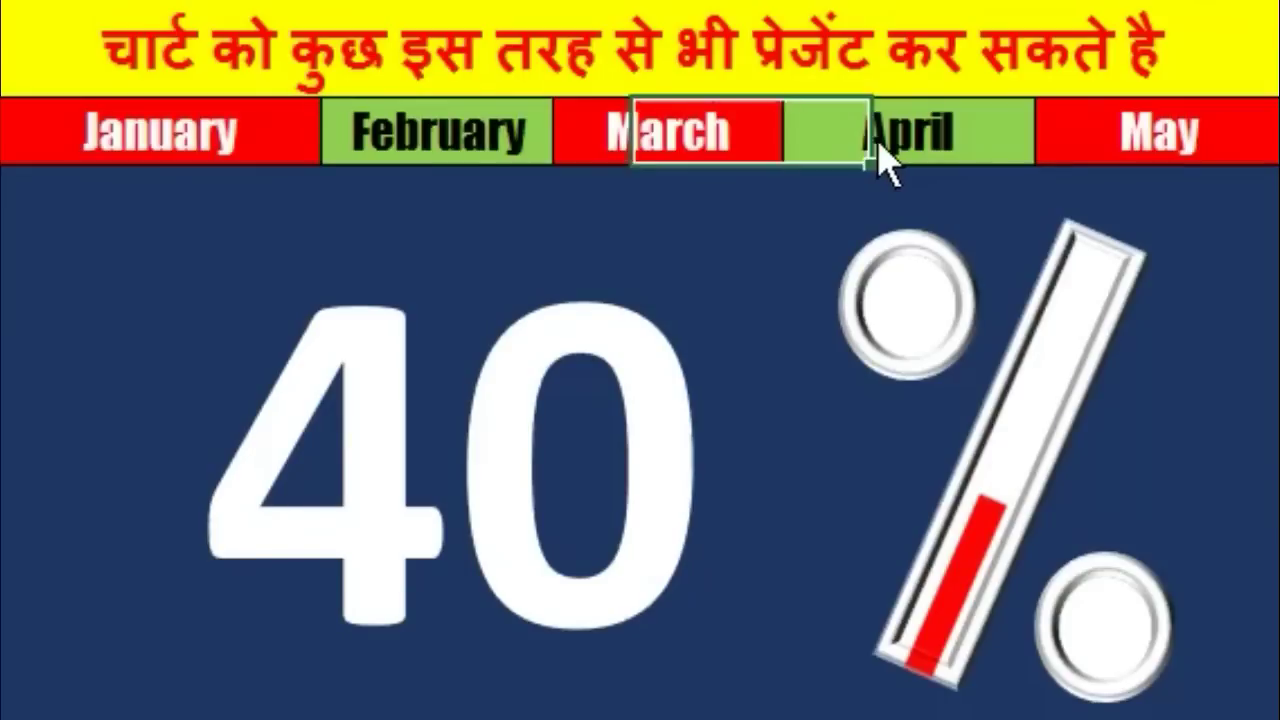
{"action": "left_click", "coordinate": [1145, 150]}
{"action": "left_click", "coordinate": [933, 150]}
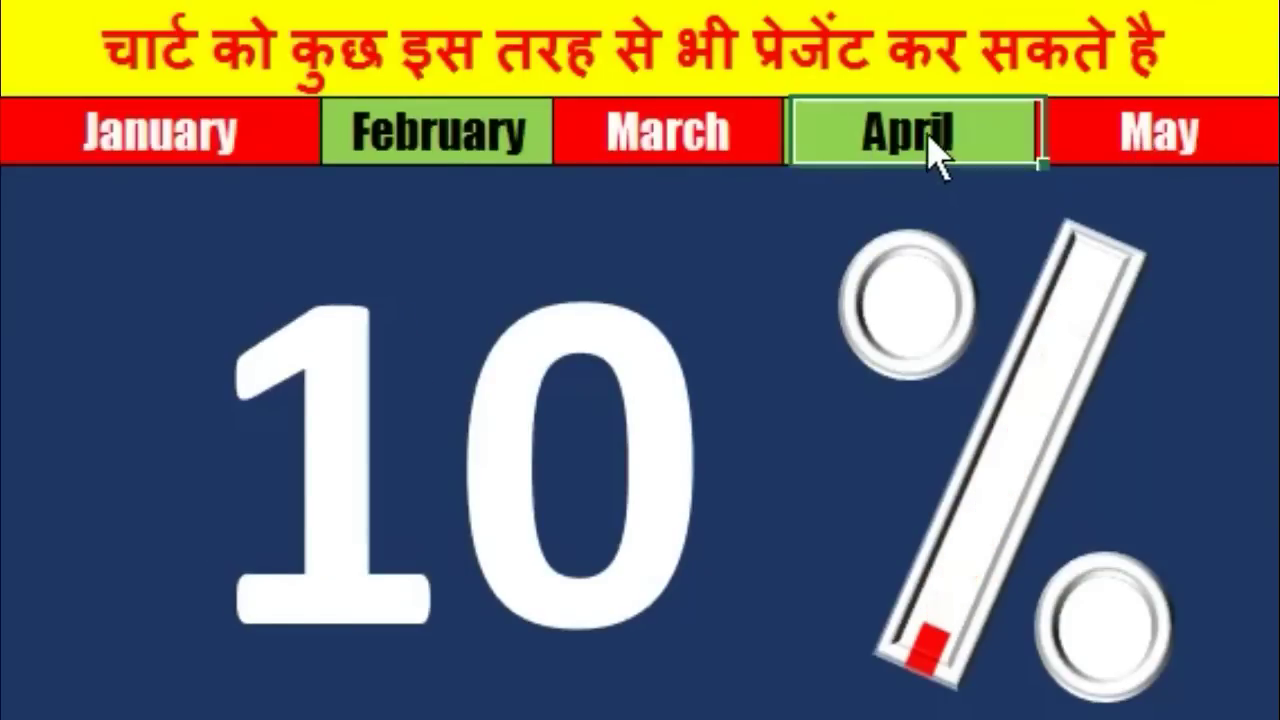
{"action": "left_click", "coordinate": [714, 140]}
{"action": "left_click", "coordinate": [445, 150]}
{"action": "left_click", "coordinate": [214, 150]}
{"action": "left_click", "coordinate": [470, 150]}
{"action": "left_click", "coordinate": [645, 150]}
{"action": "left_click", "coordinate": [845, 155]}
{"action": "left_click", "coordinate": [1115, 150]}
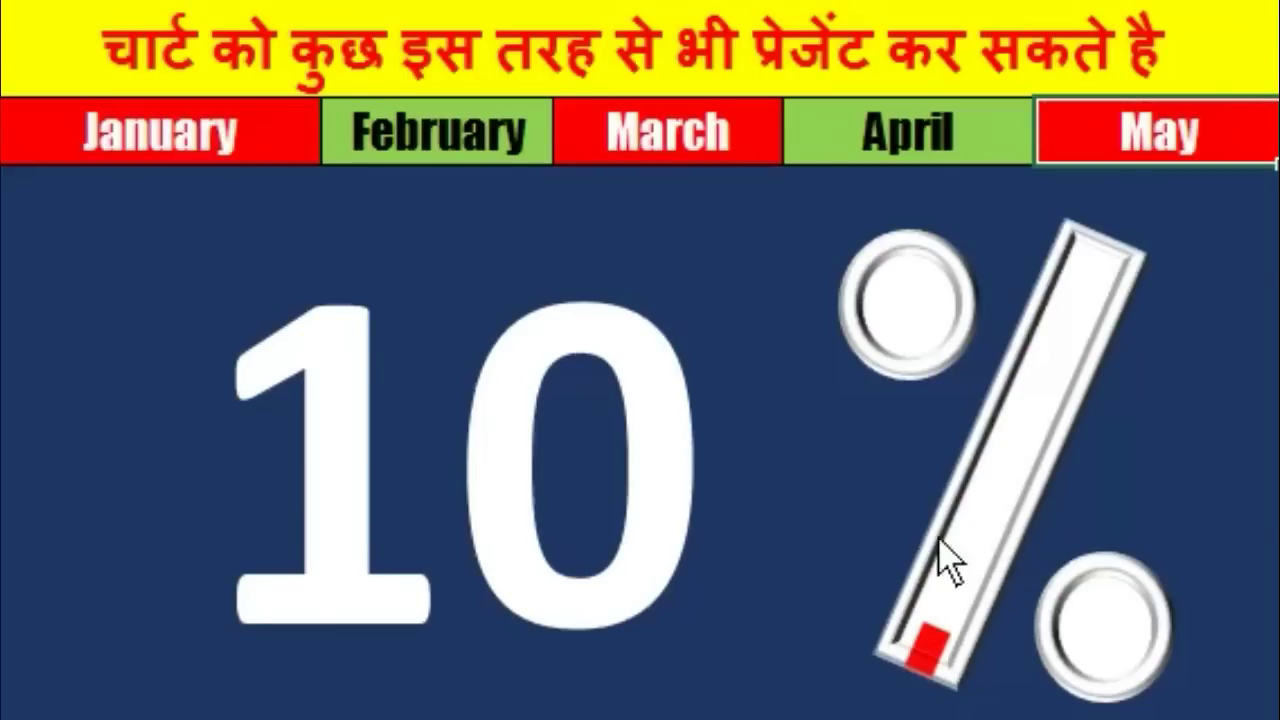
{"action": "left_click", "coordinate": [848, 152]}
{"action": "left_click", "coordinate": [657, 150]}
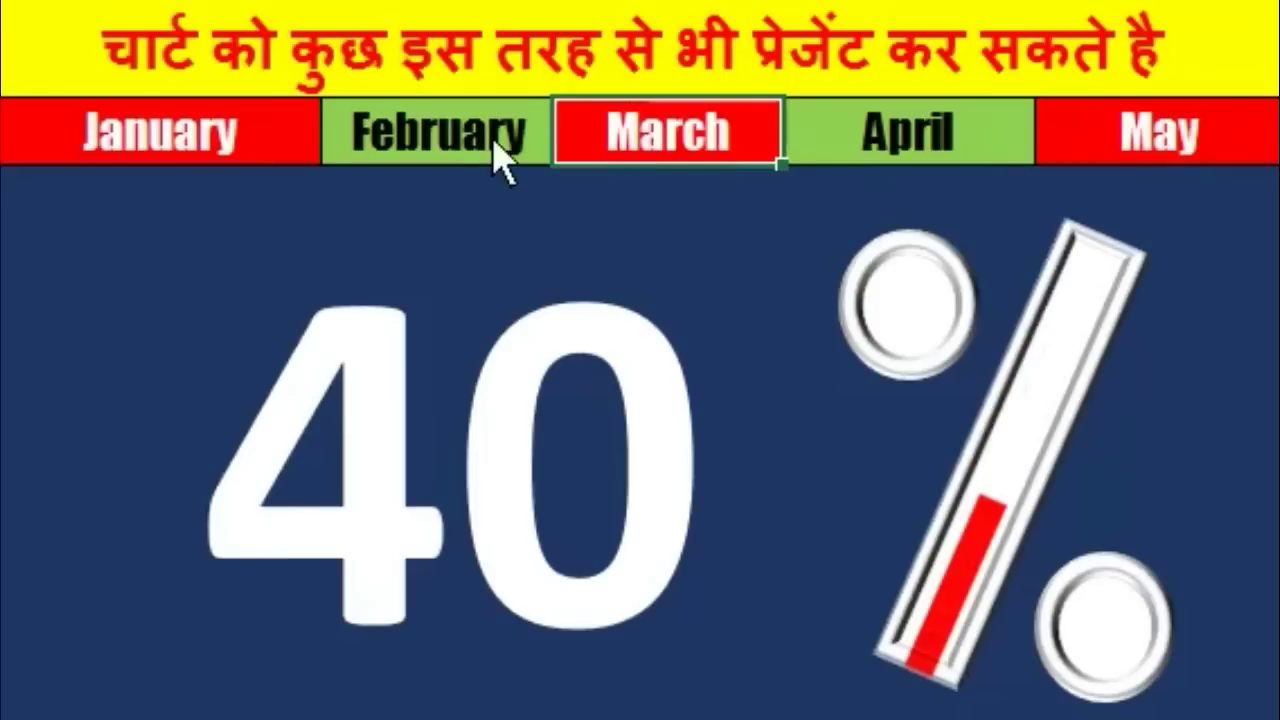
{"action": "left_click", "coordinate": [500, 155]}
{"action": "left_click", "coordinate": [267, 152]}
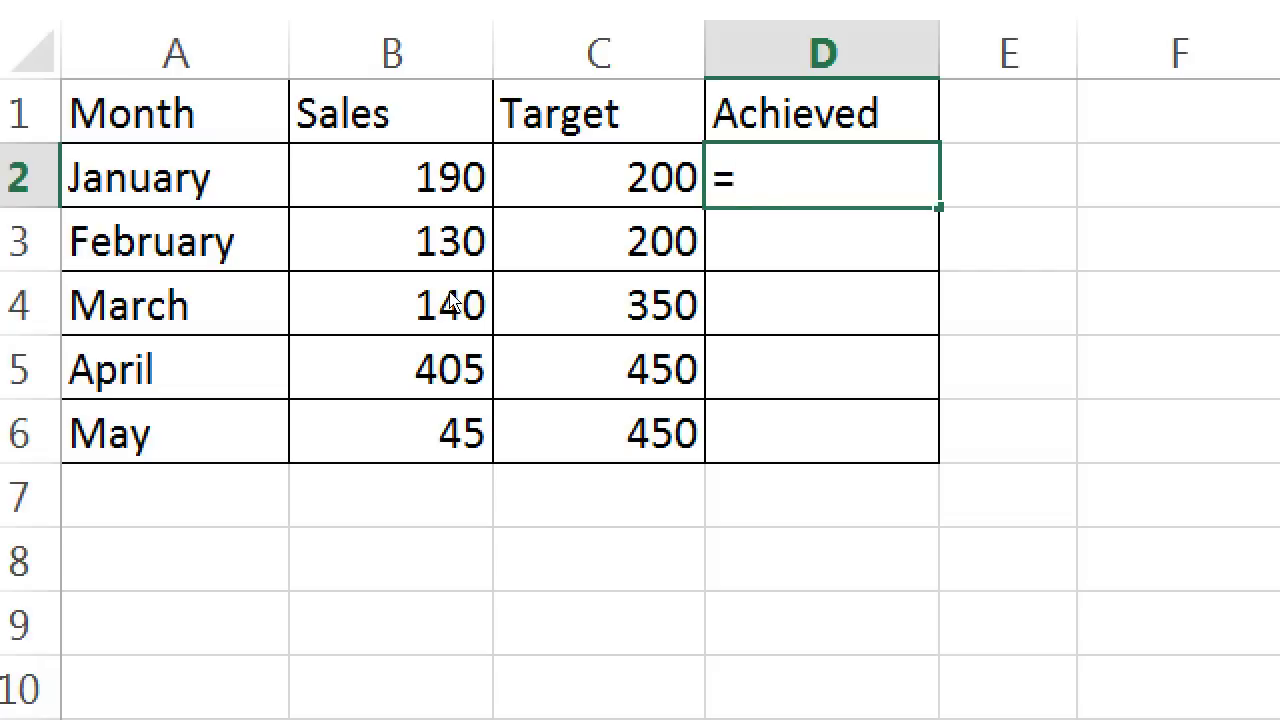
Step: Enter =B2/C2% in D2 and fill it down to D6, giving 95, 65, 40, 90, 10
{"action": "key", "text": "Left"}
{"action": "key", "text": "Left"}
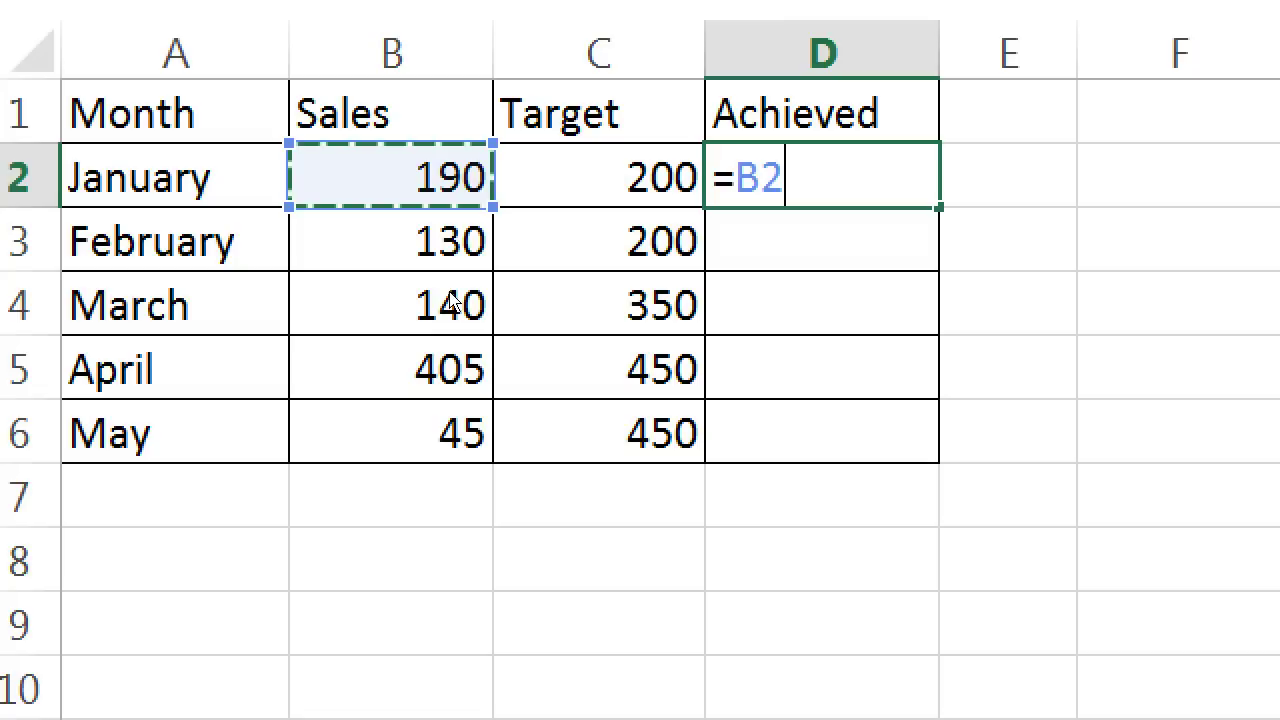
{"action": "type", "text": "/"}
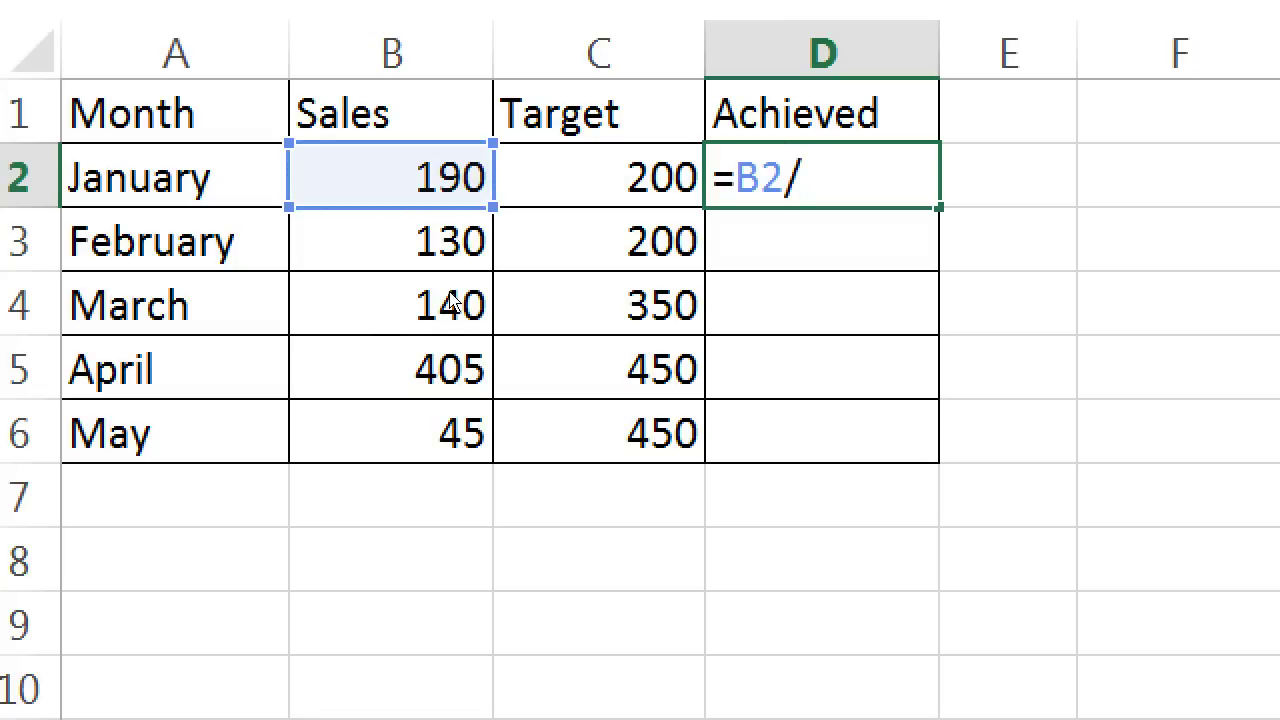
{"action": "key", "text": "Left"}
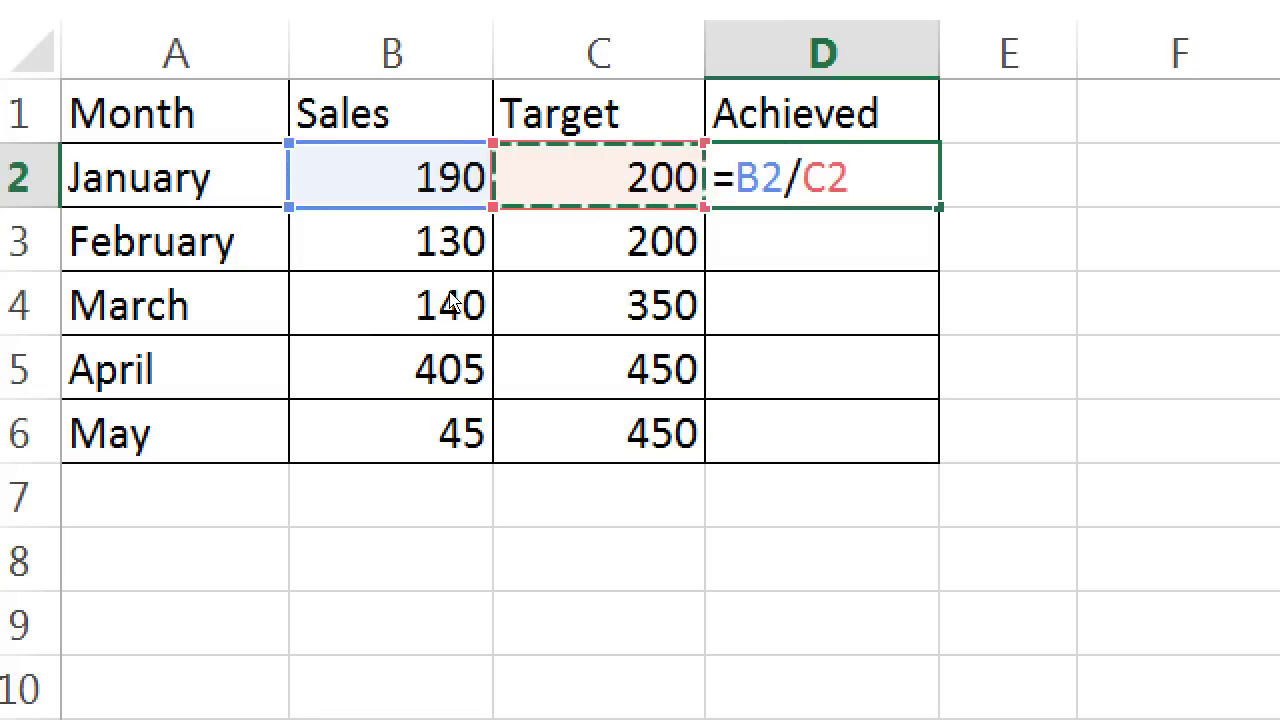
{"action": "type", "text": "%"}
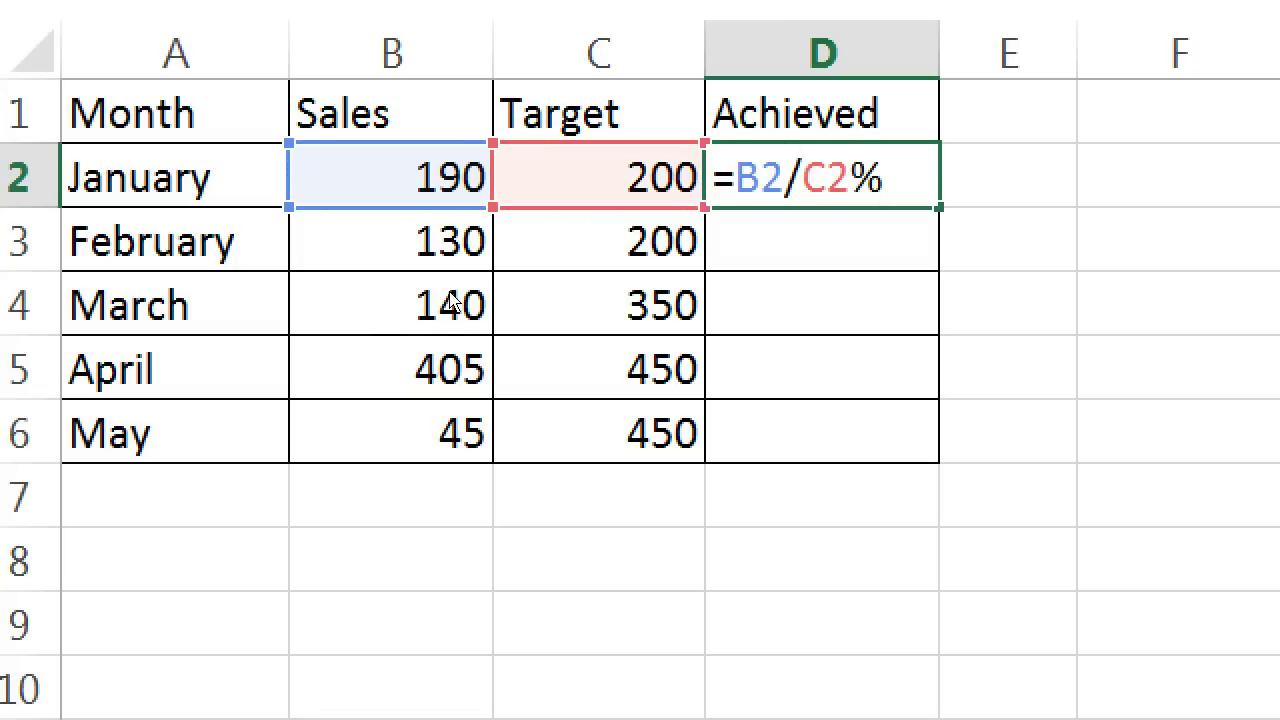
{"action": "key", "text": "Return"}
{"action": "key", "text": "Up"}
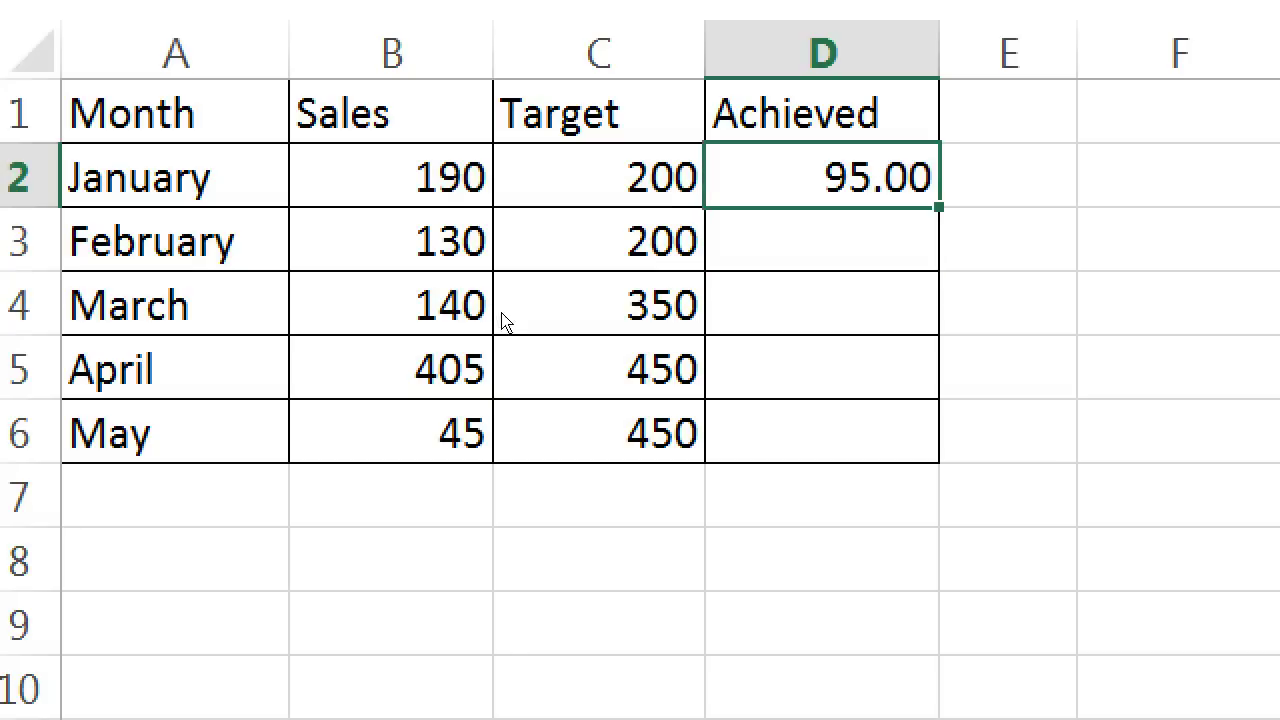
{"action": "key", "text": "shift+Down"}
{"action": "key", "text": "shift+Down"}
{"action": "key", "text": "shift+Down"}
{"action": "key", "text": "ctrl+d"}
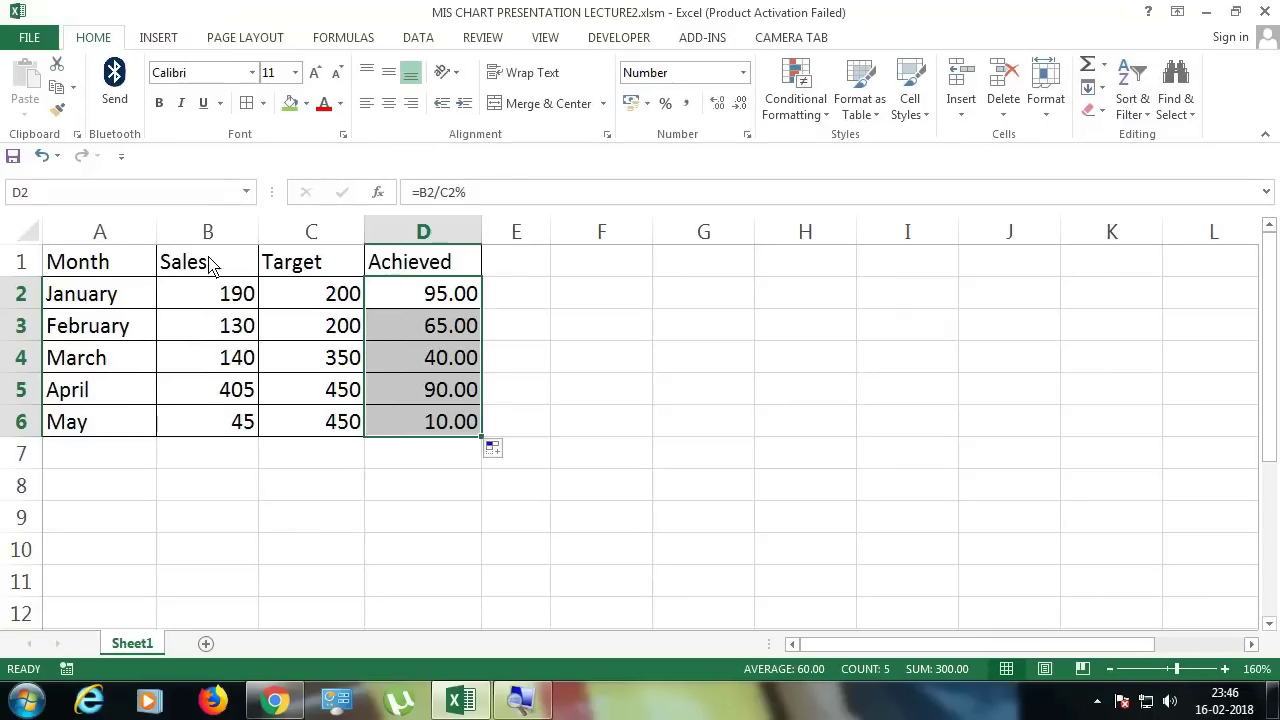
Step: Copy the month names A2:A6 and paste them transposed into G2:K2
{"action": "left_click_drag", "start_coordinate": [107, 305], "coordinate": [102, 425]}
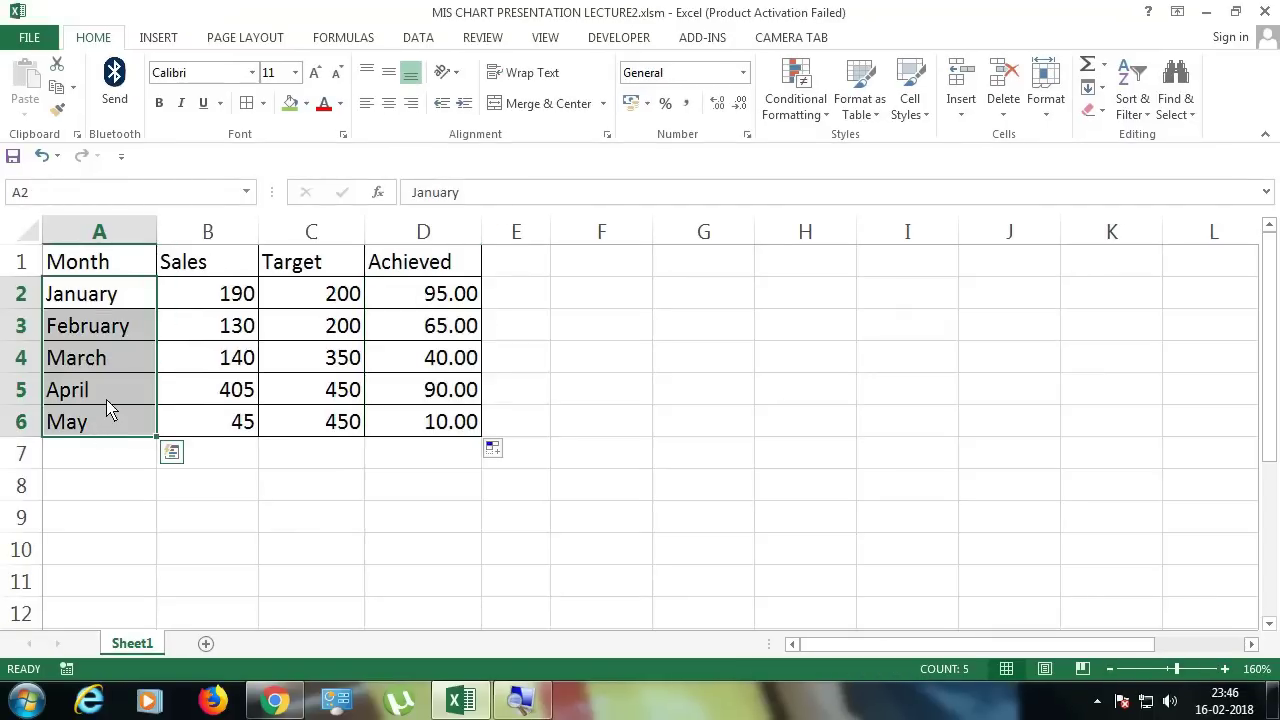
{"action": "key", "text": "ctrl+c"}
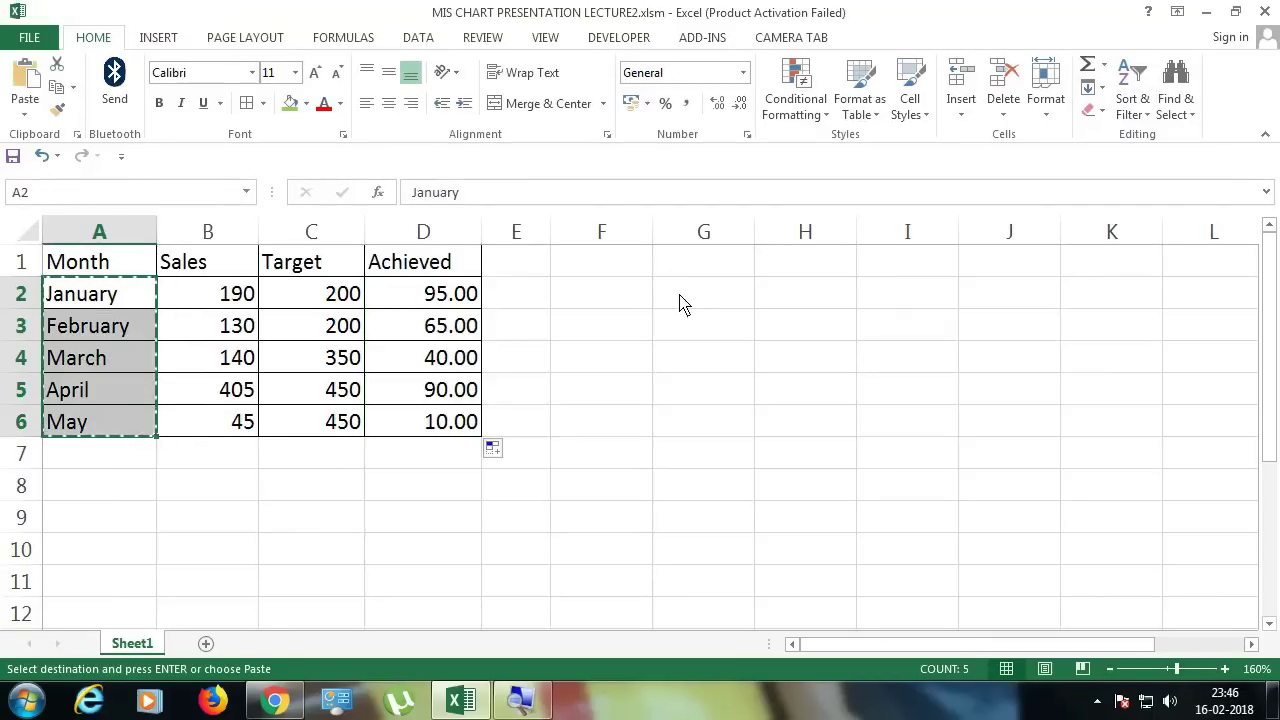
{"action": "left_click", "coordinate": [683, 300]}
{"action": "left_click", "coordinate": [24, 114]}
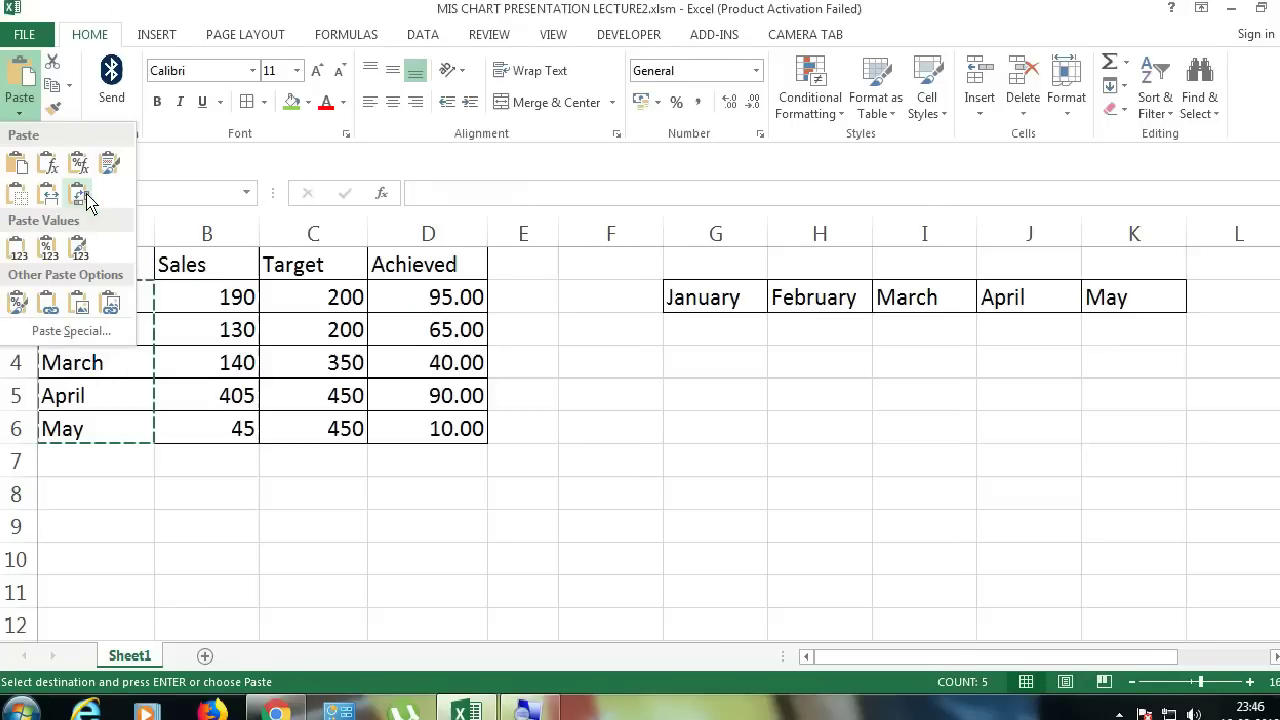
{"action": "left_click", "coordinate": [85, 196]}
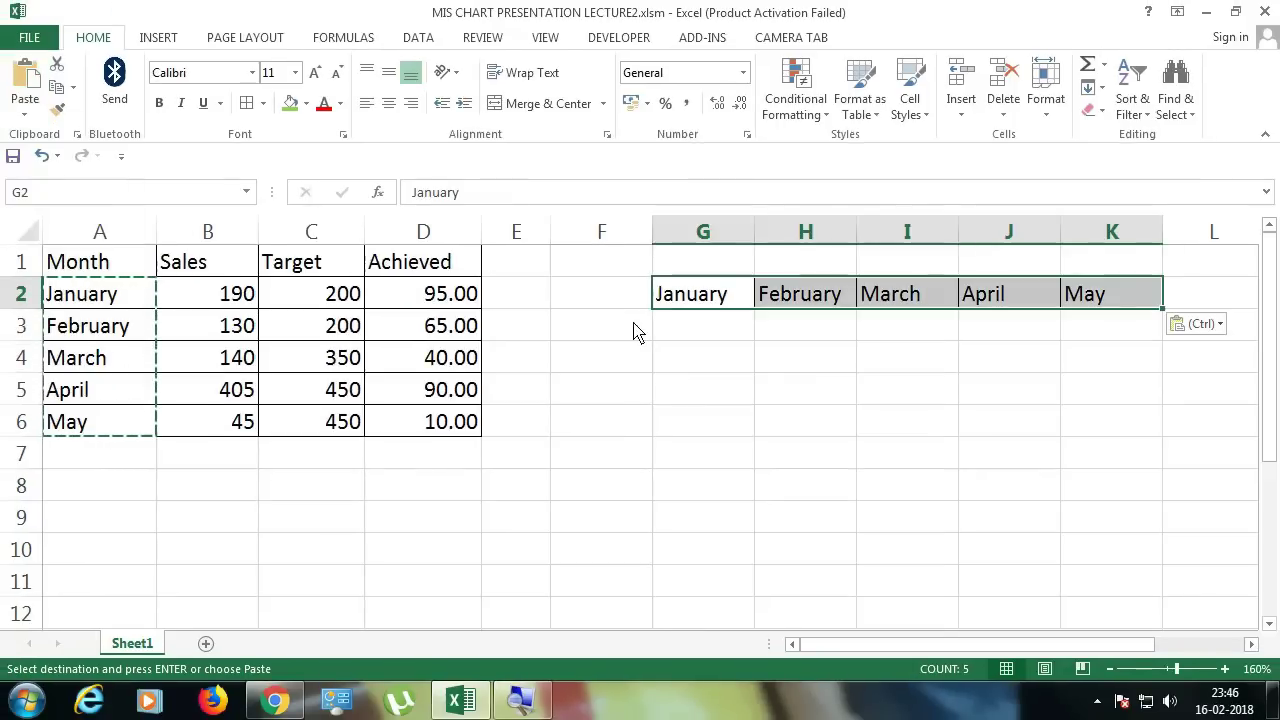
Step: Centre-align the month names in G2:K2
{"action": "left_click", "coordinate": [740, 333]}
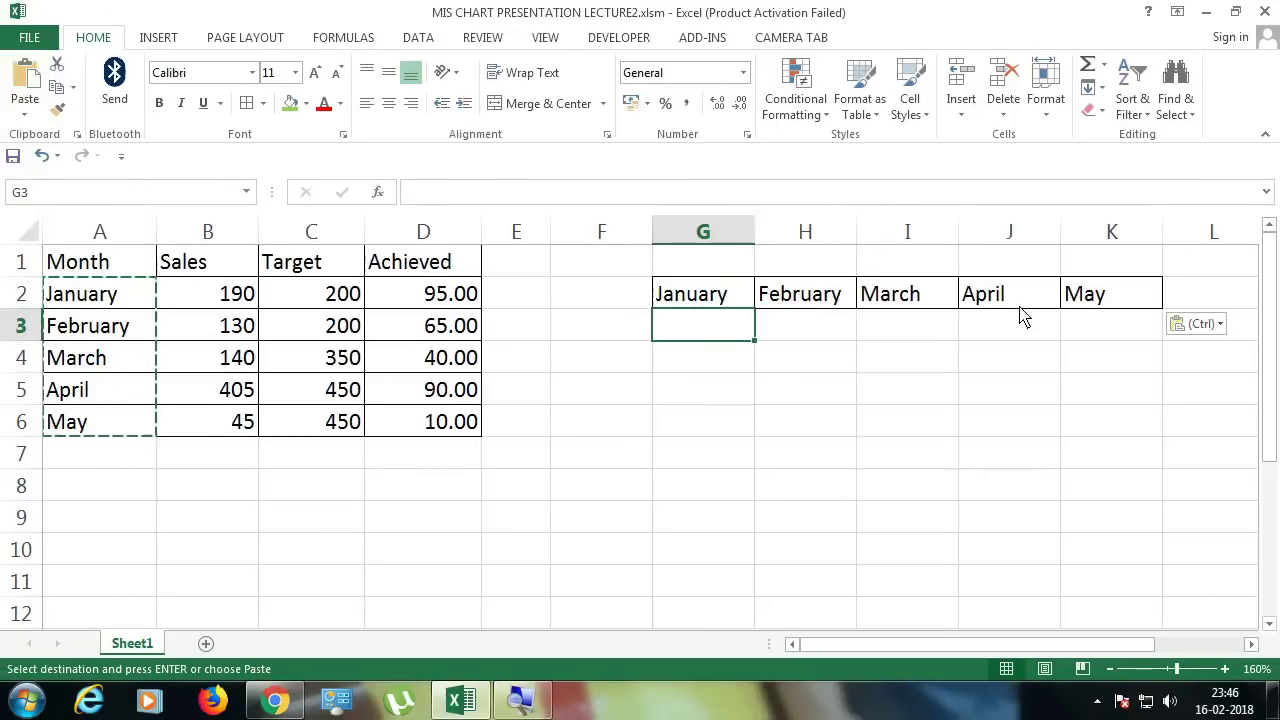
{"action": "left_click_drag", "start_coordinate": [745, 298], "coordinate": [1130, 296]}
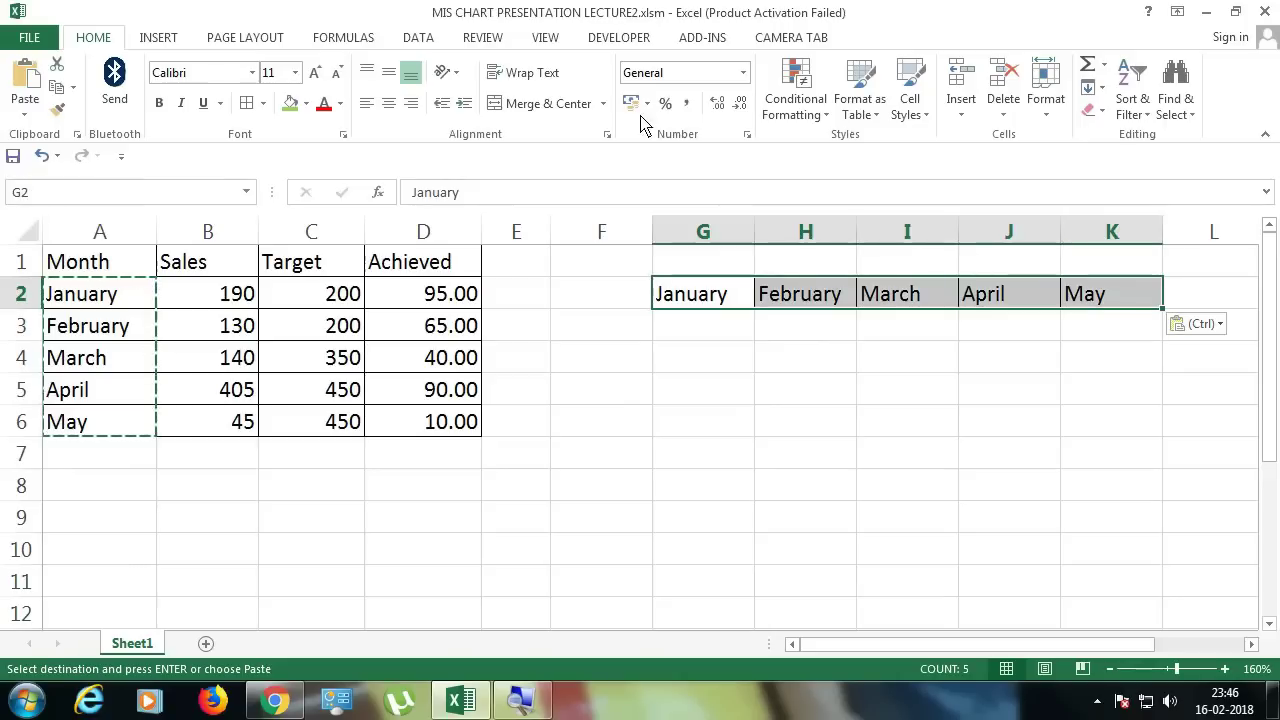
{"action": "left_click", "coordinate": [389, 104]}
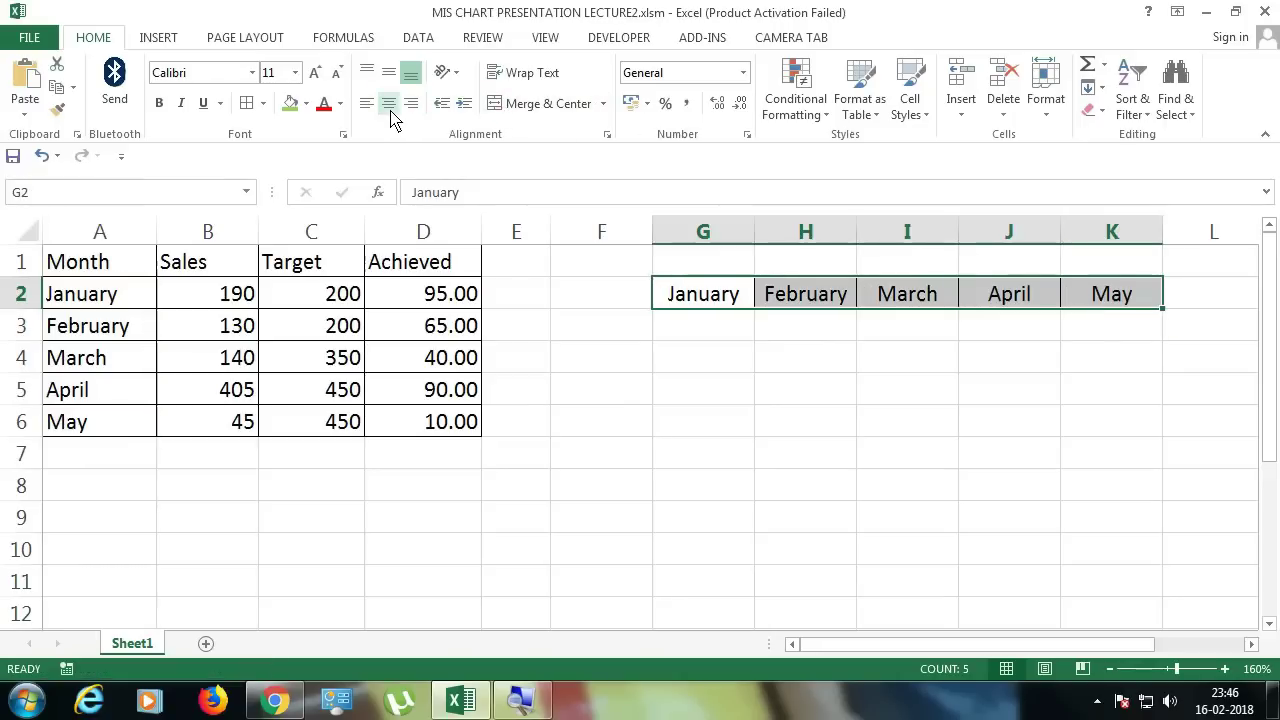
{"action": "left_click", "coordinate": [770, 334]}
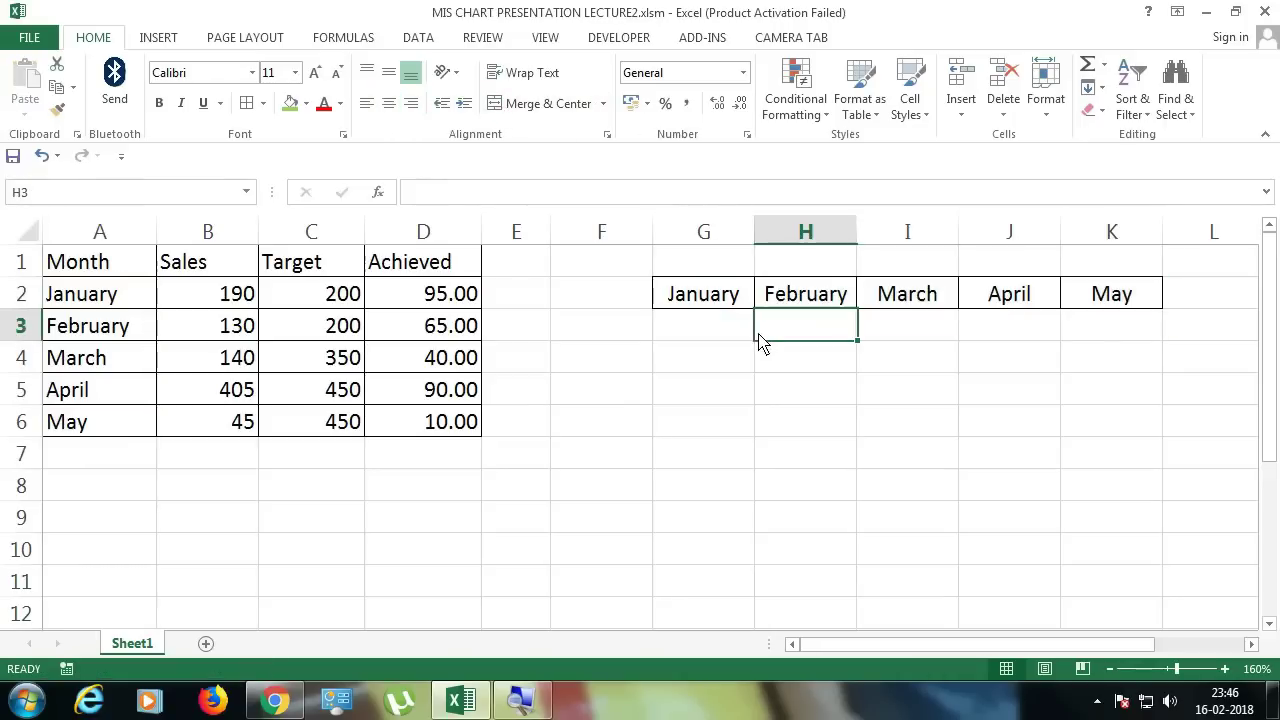
{"action": "left_click", "coordinate": [705, 270]}
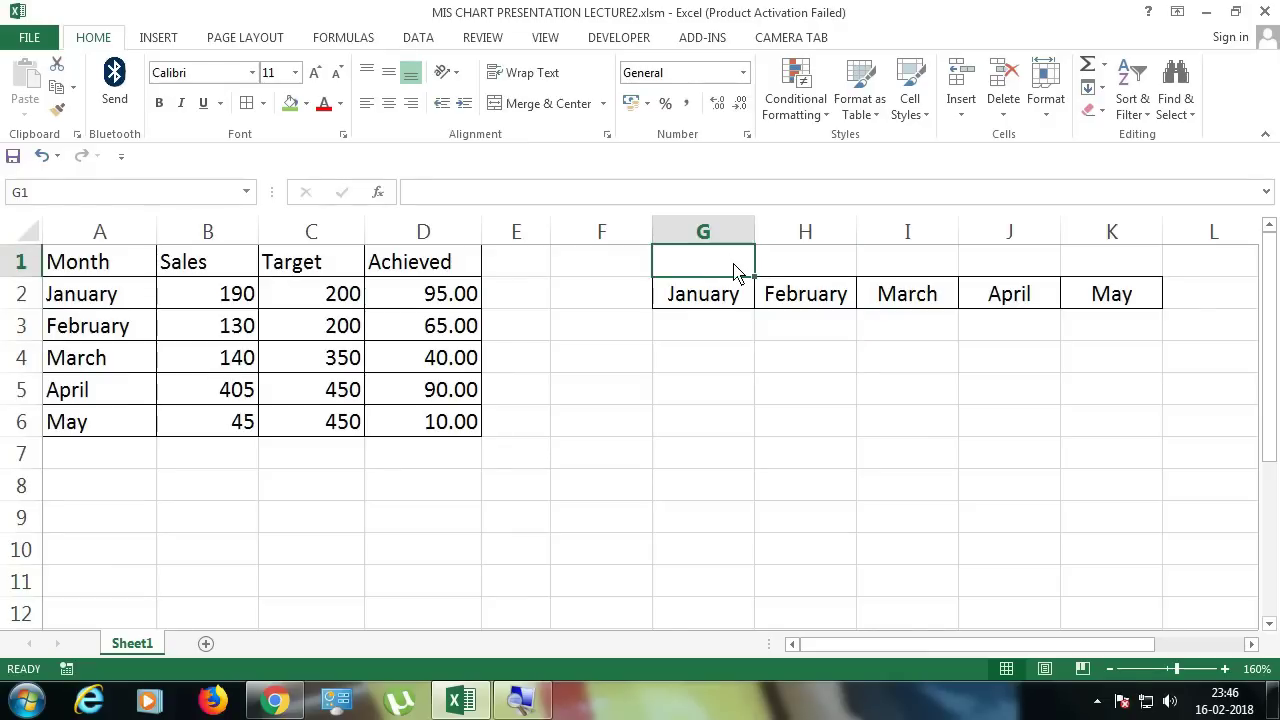
{"action": "left_click", "coordinate": [730, 306]}
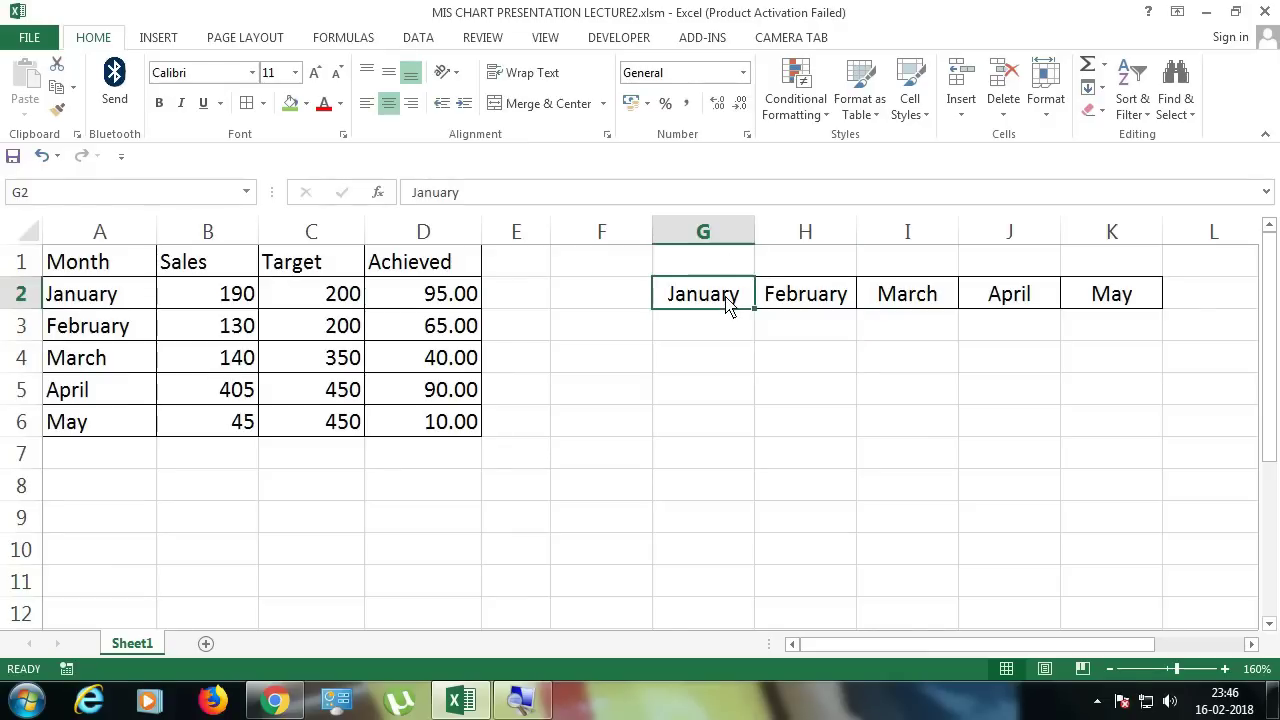
Step: Copy January from G2 into G1
{"action": "key", "text": "ctrl+c"}
{"action": "left_click", "coordinate": [720, 268]}
{"action": "key", "text": "ctrl+v"}
Step: Enter =VLOOKUP(G1,A1:D6,4,0) in H1, returning 95 for January
{"action": "left_click", "coordinate": [800, 265]}
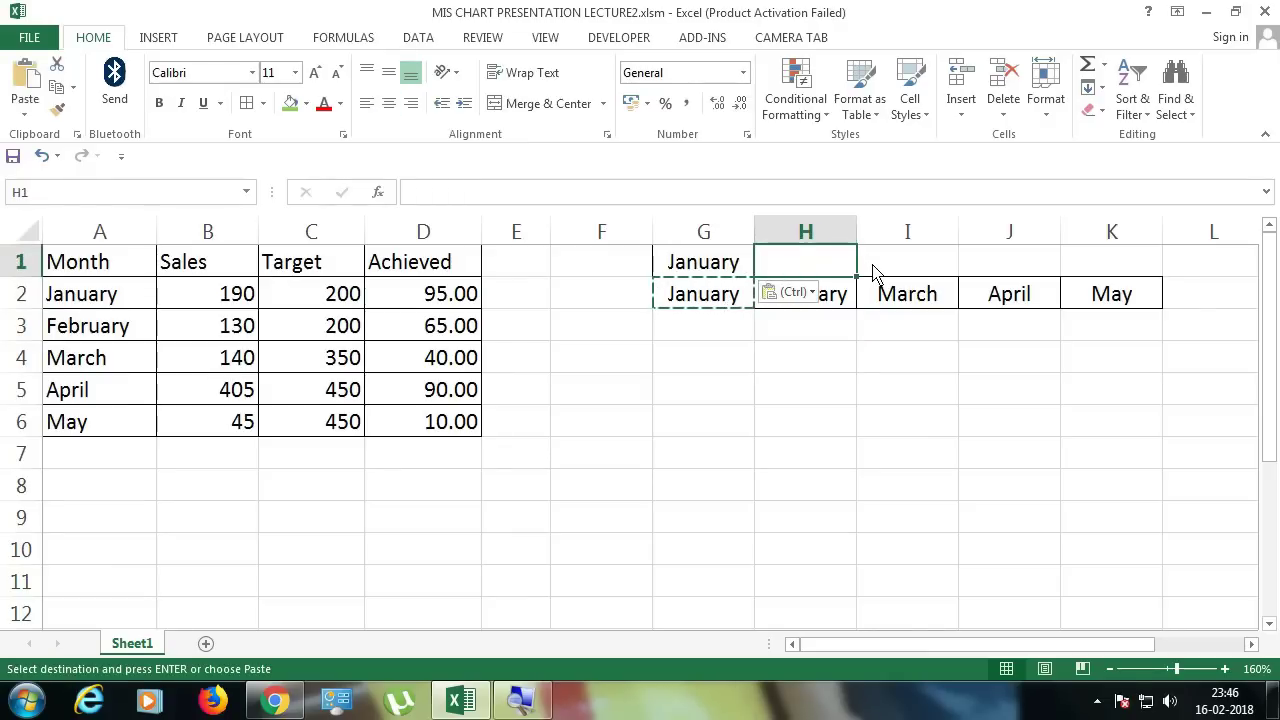
{"action": "type", "text": "=VLO"}
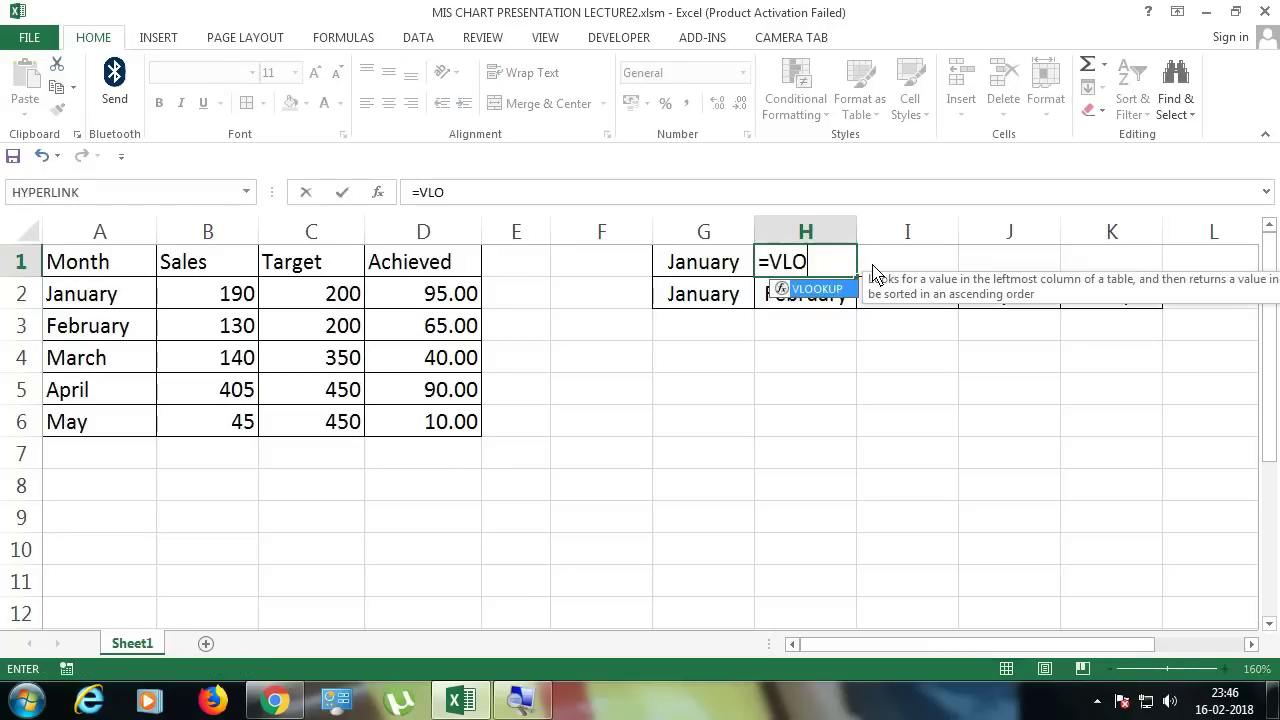
{"action": "key", "text": "Tab"}
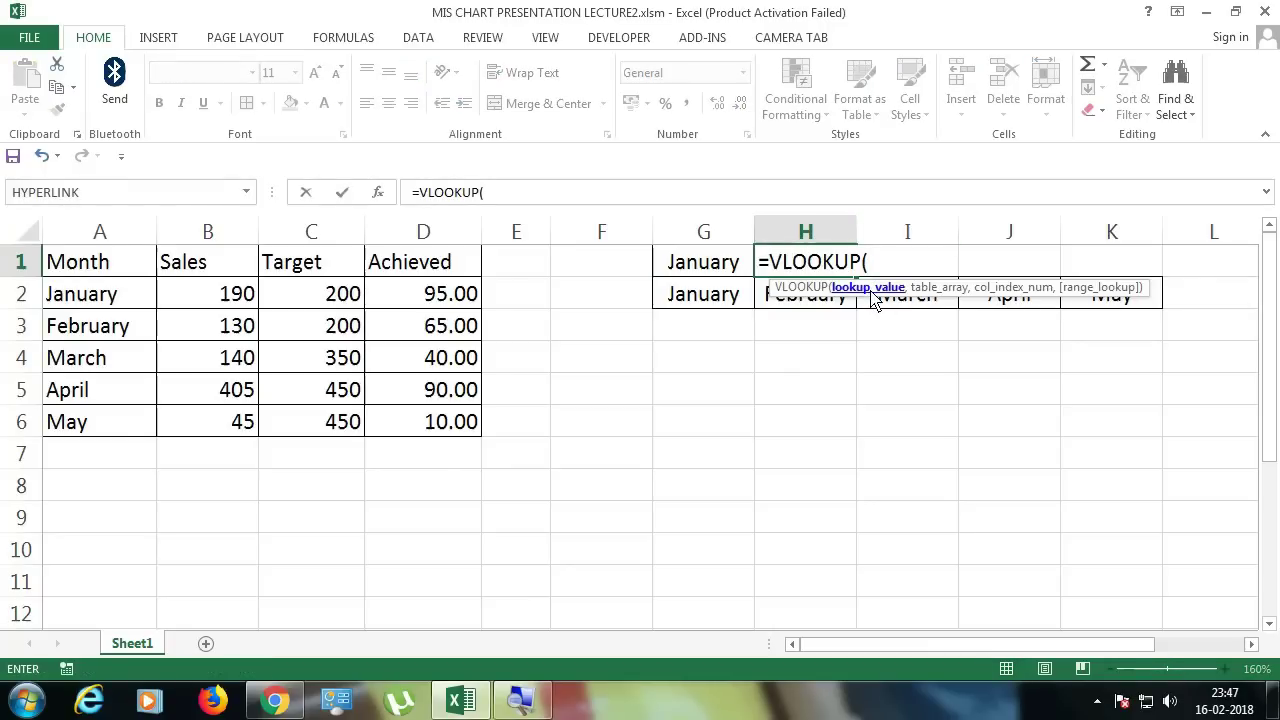
{"action": "left_click", "coordinate": [722, 268]}
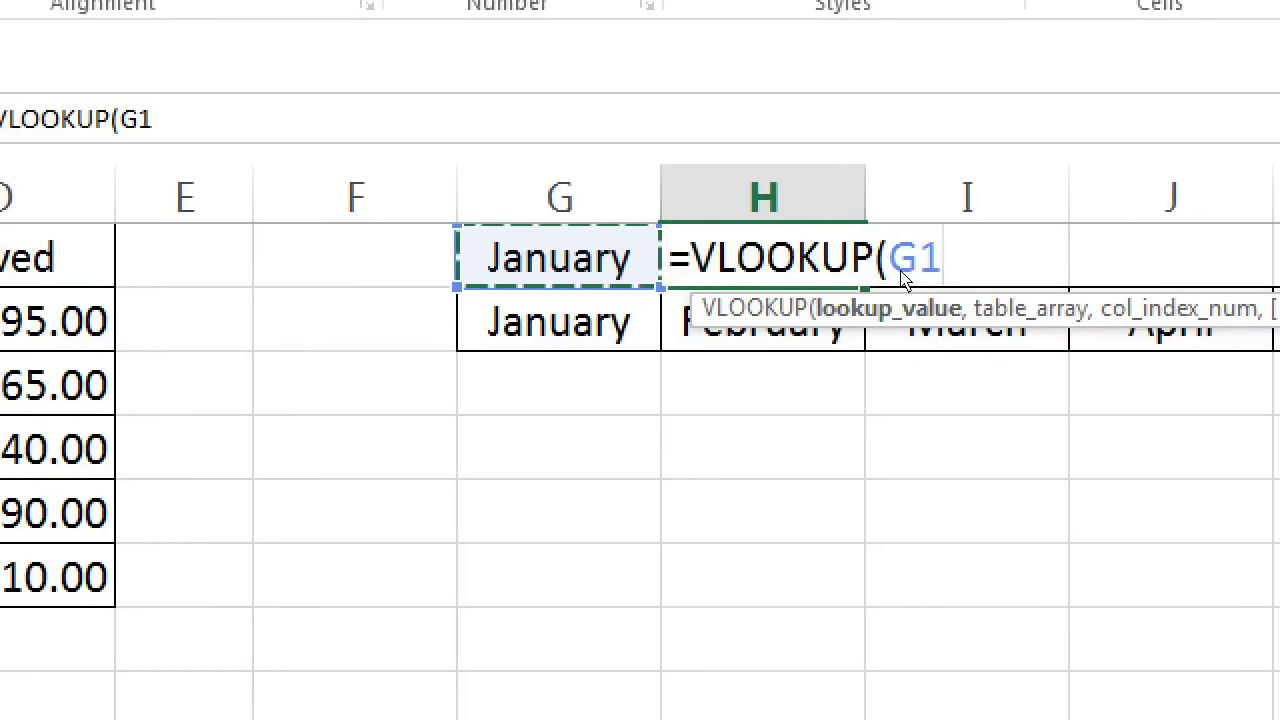
{"action": "type", "text": ","}
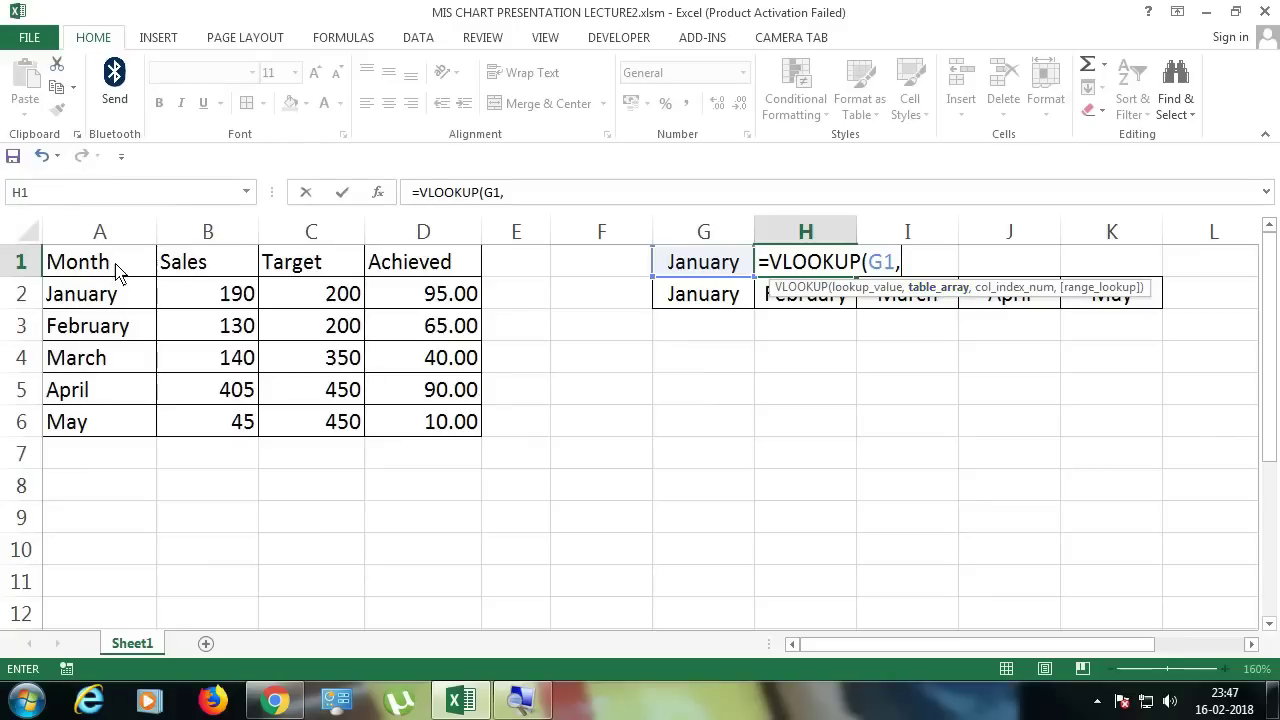
{"action": "left_click_drag", "start_coordinate": [115, 268], "coordinate": [438, 436]}
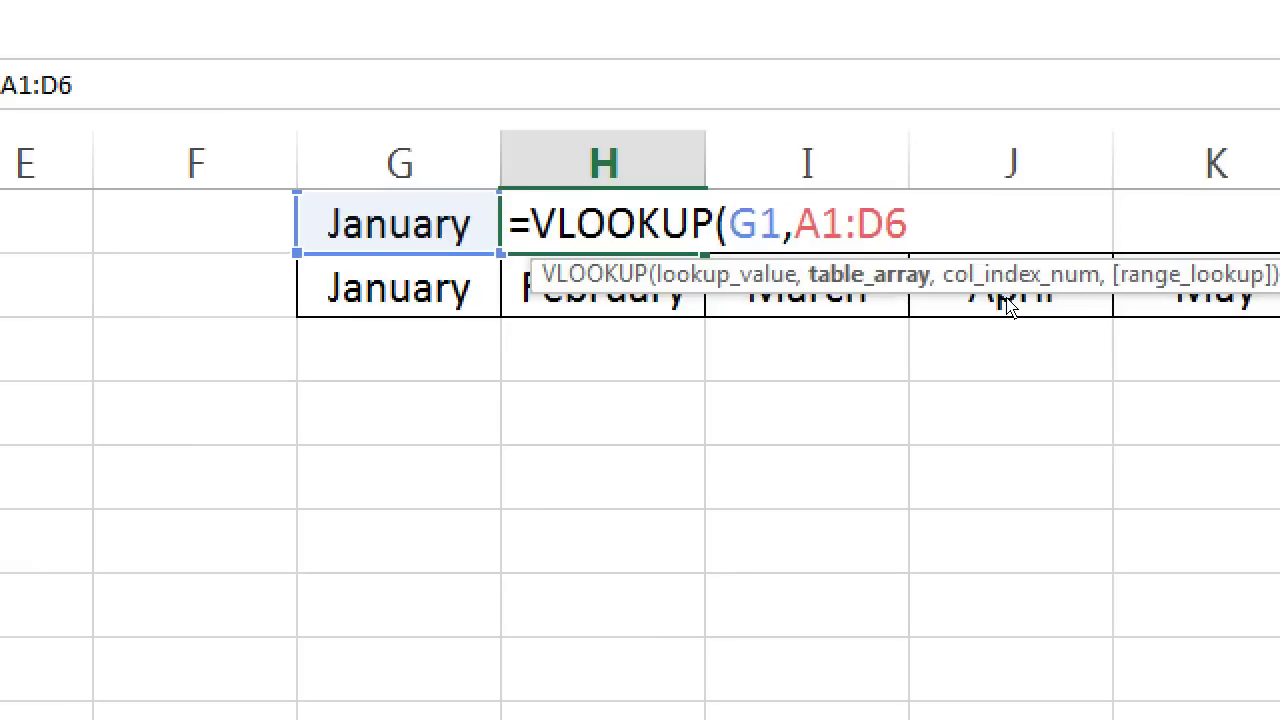
{"action": "type", "text": ","}
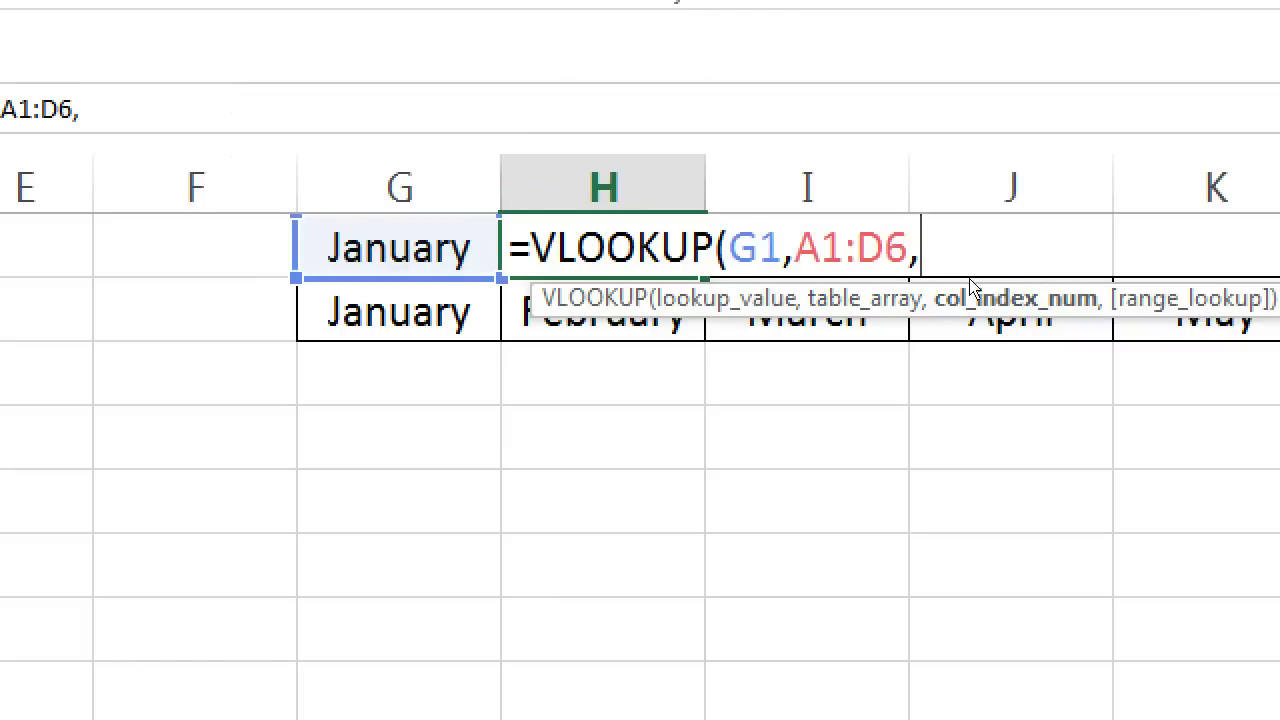
{"action": "type", "text": "3"}
{"action": "key", "text": "BackSpace"}
{"action": "type", "text": "4,0"}
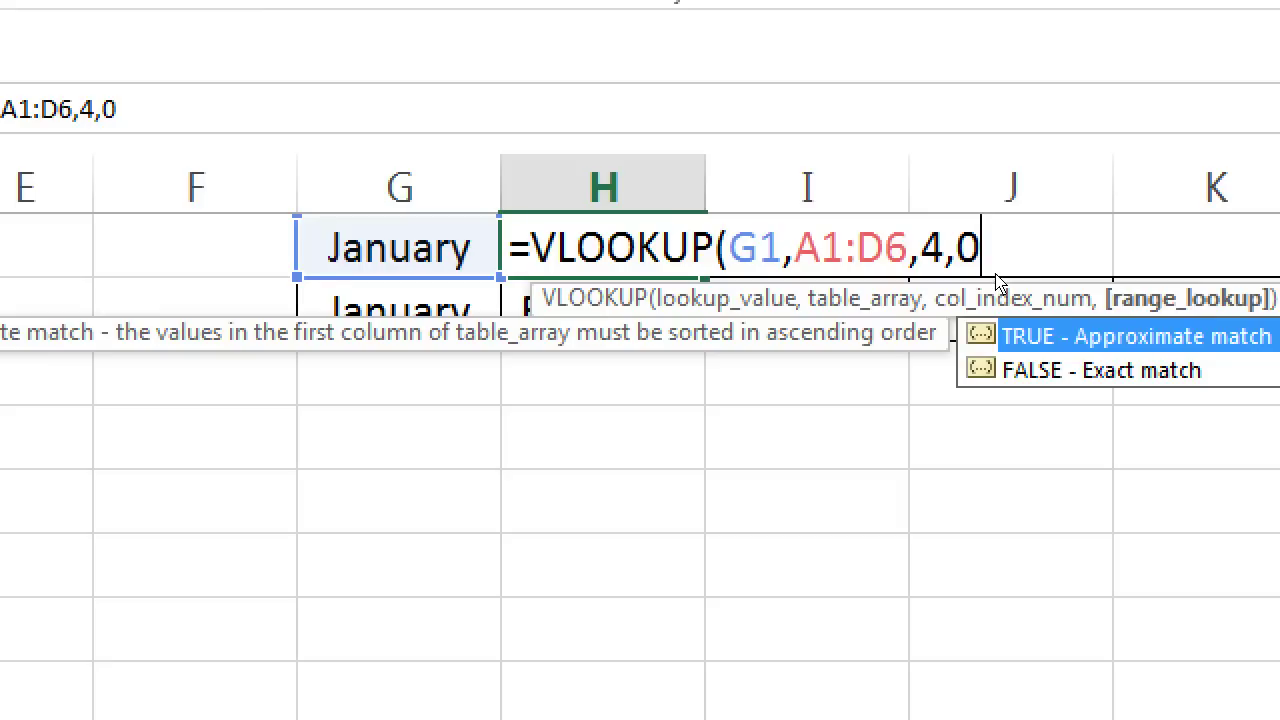
{"action": "type", "text": ")"}
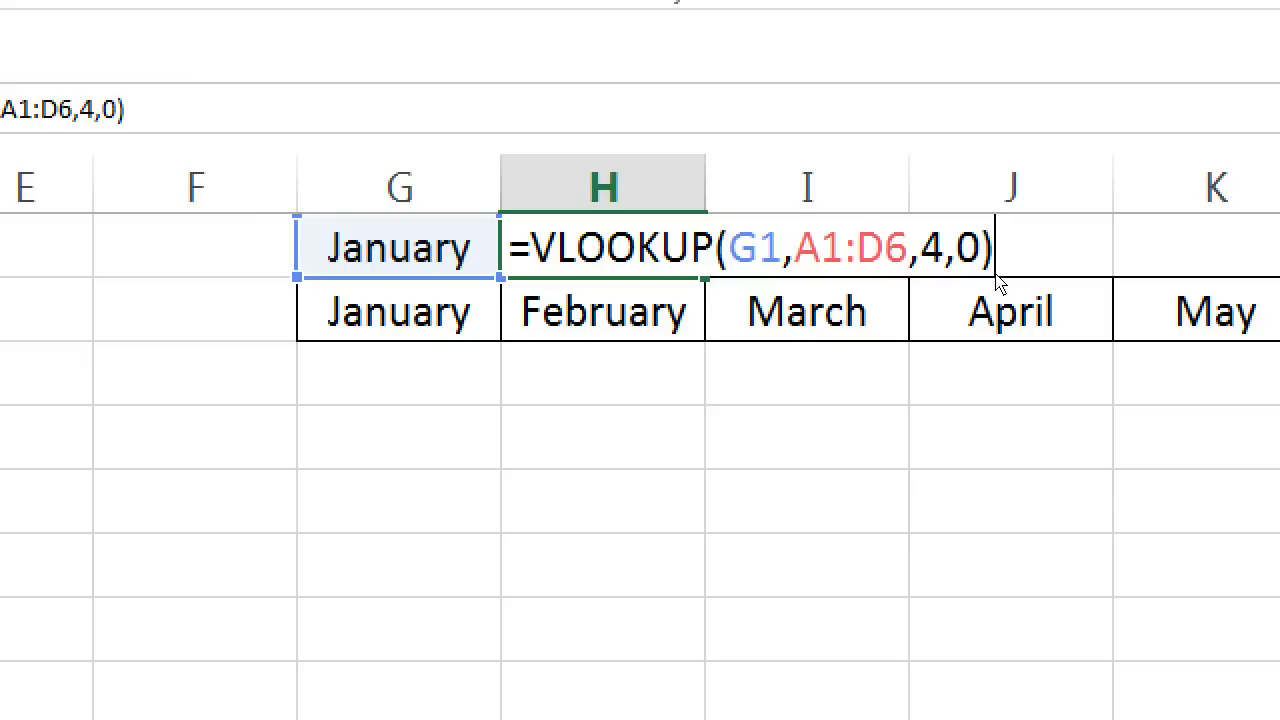
{"action": "key", "text": "Return"}
{"action": "key", "text": "Up"}
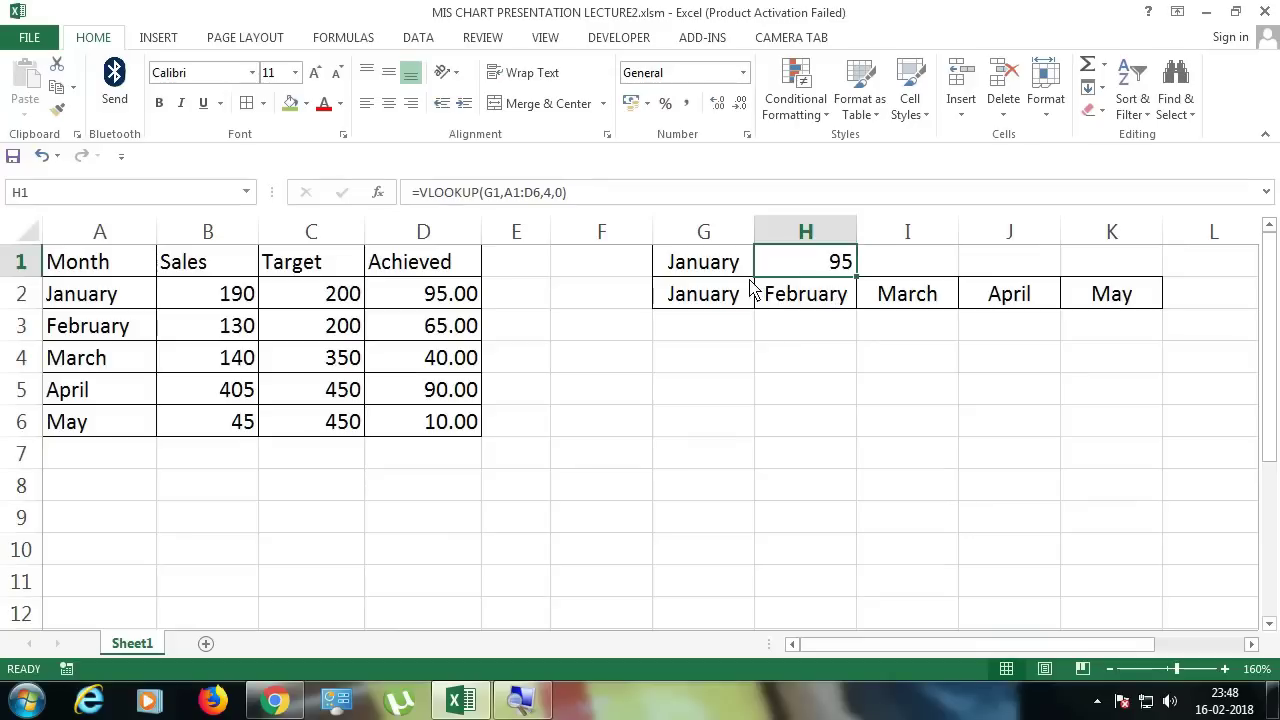
{"action": "left_click", "coordinate": [731, 265]}
{"action": "left_click", "coordinate": [810, 268]}
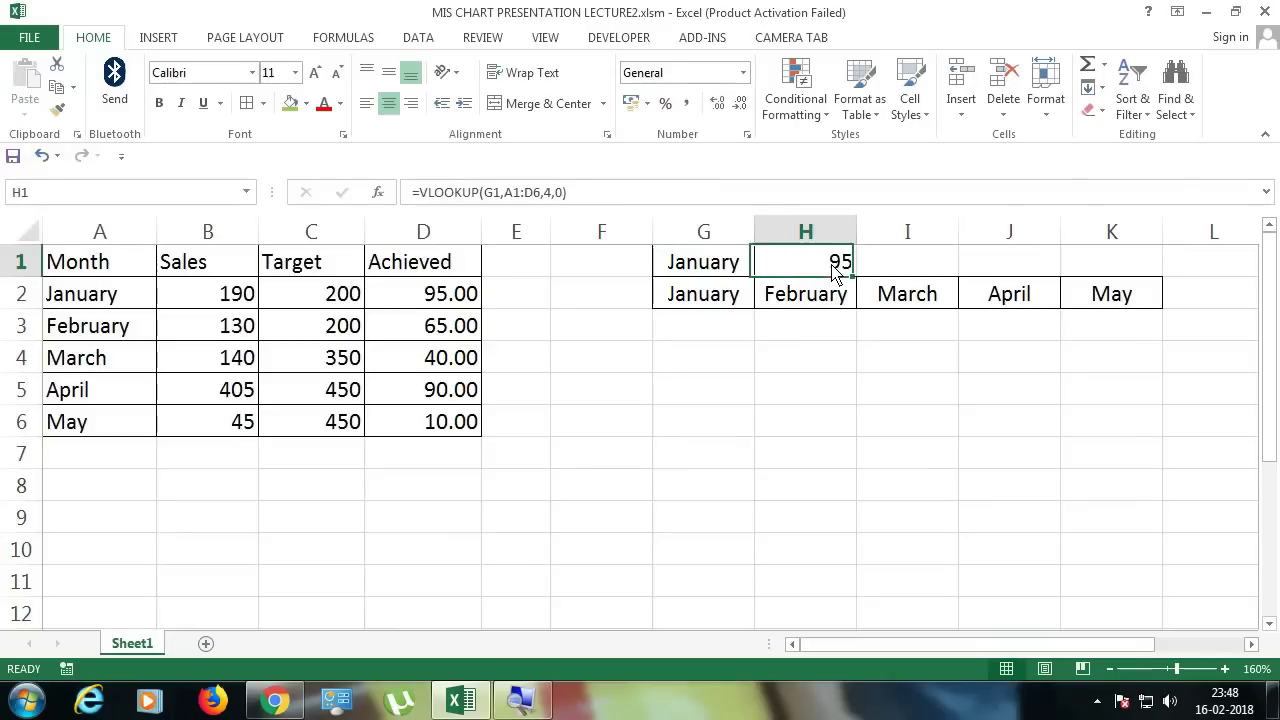
{"action": "left_click", "coordinate": [742, 274]}
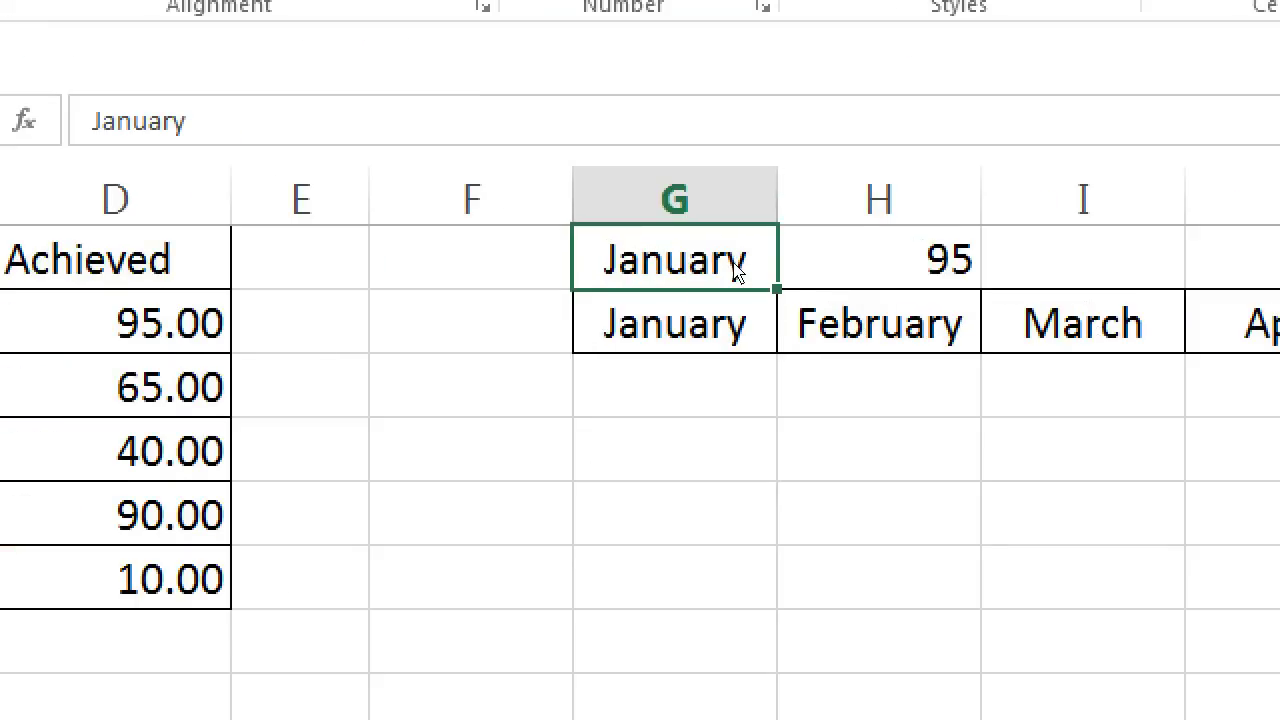
{"action": "left_click", "coordinate": [828, 302]}
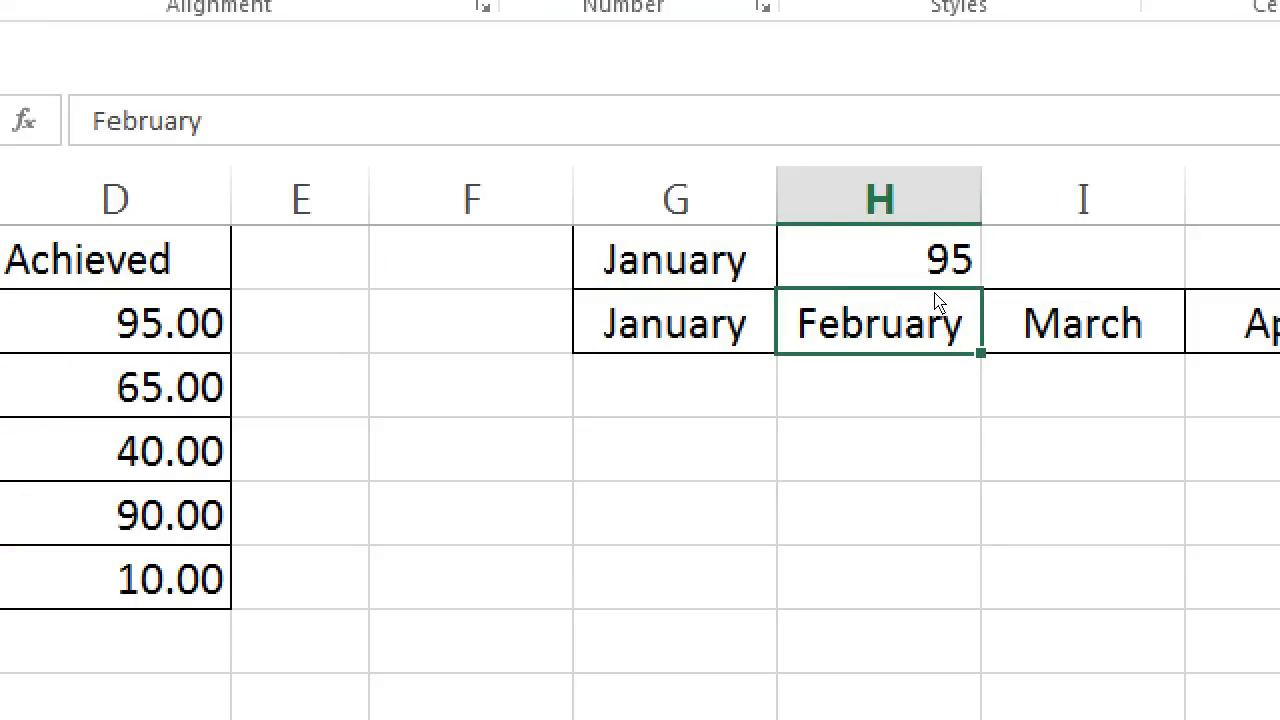
{"action": "left_click", "coordinate": [1034, 303]}
{"action": "left_click", "coordinate": [1037, 305]}
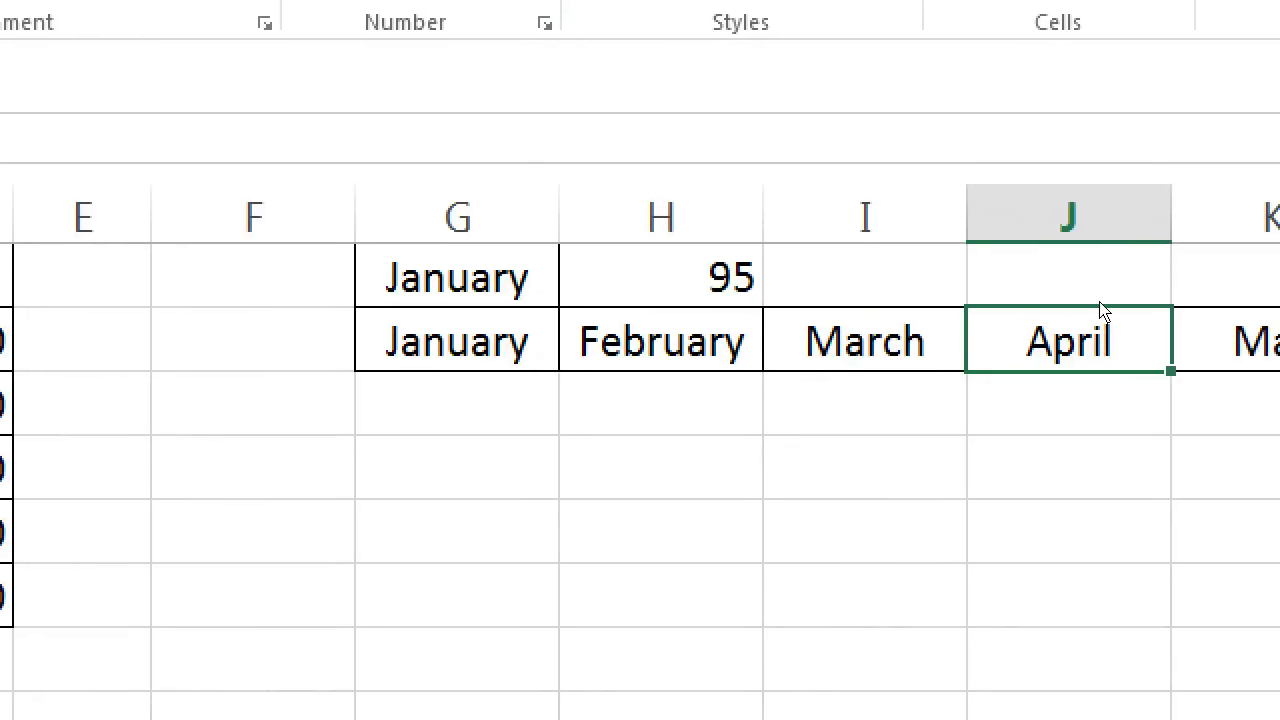
{"action": "key", "text": "Right"}
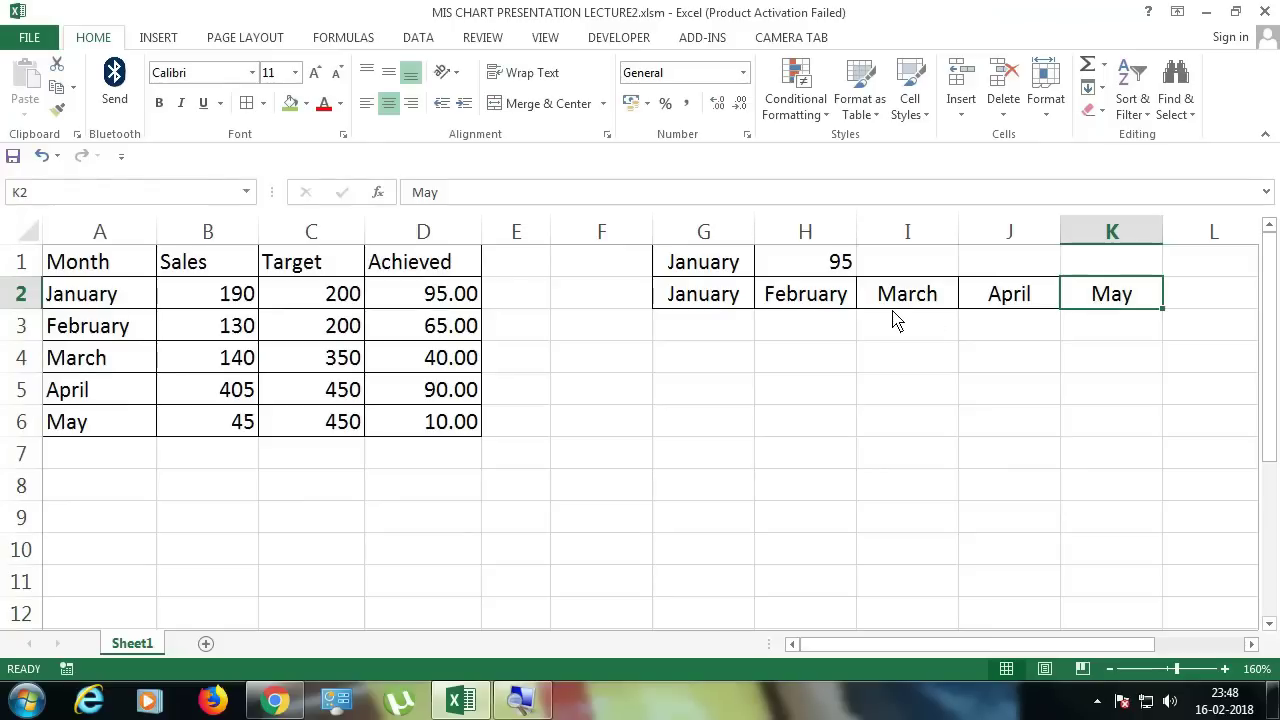
{"action": "left_click", "coordinate": [745, 300]}
{"action": "left_click", "coordinate": [810, 312]}
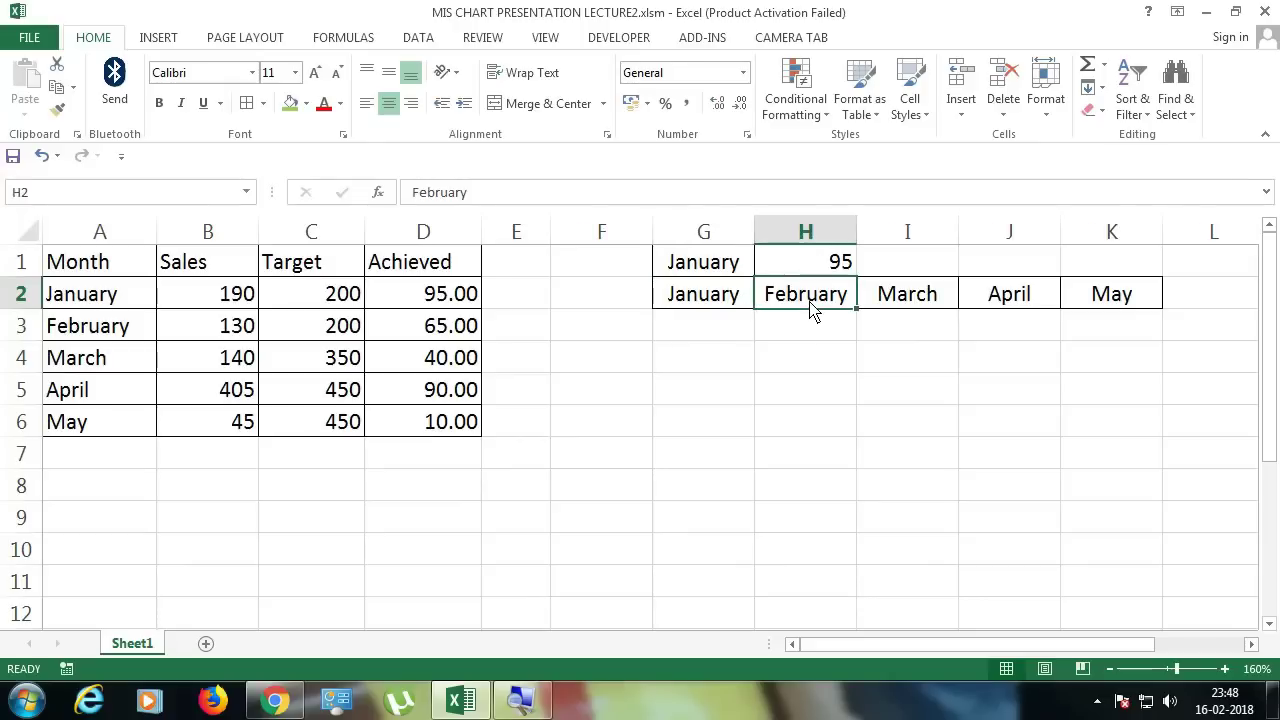
{"action": "left_click", "coordinate": [922, 304]}
{"action": "left_click", "coordinate": [1025, 312]}
{"action": "left_click", "coordinate": [1083, 308]}
{"action": "left_click", "coordinate": [1034, 300]}
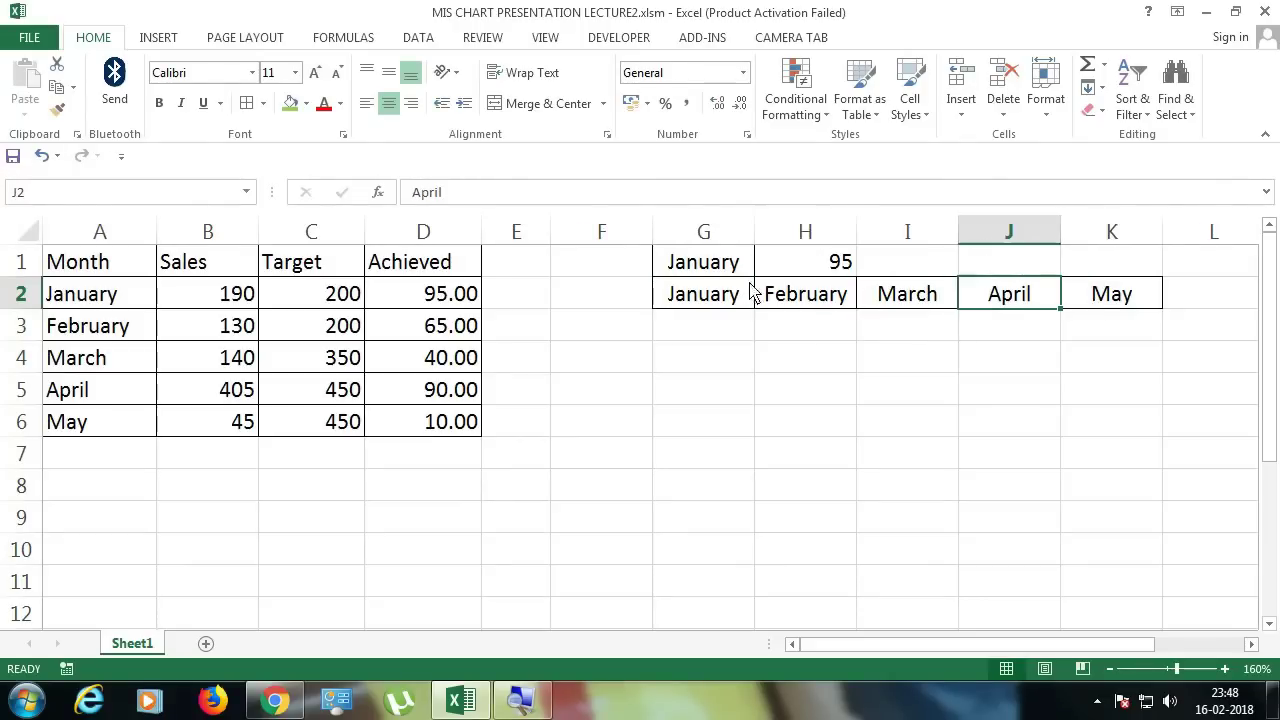
{"action": "left_click", "coordinate": [740, 296]}
{"action": "left_click", "coordinate": [730, 266]}
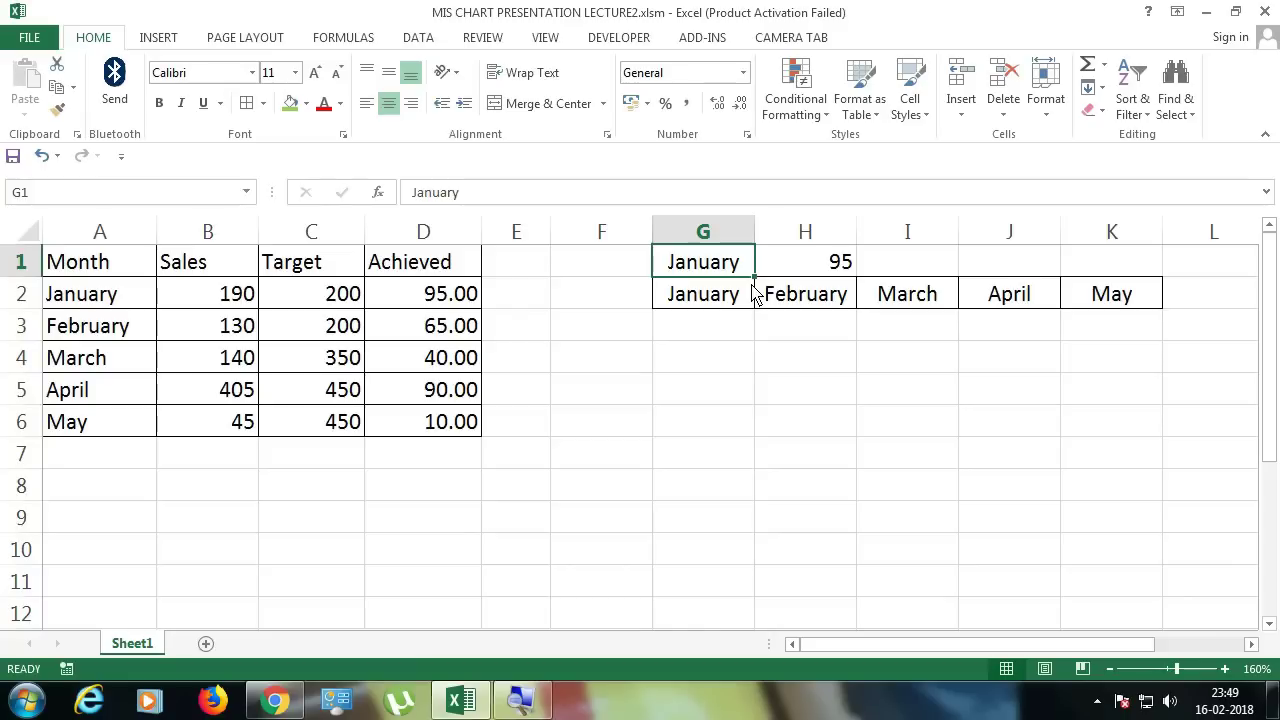
{"action": "key", "text": "alt"}
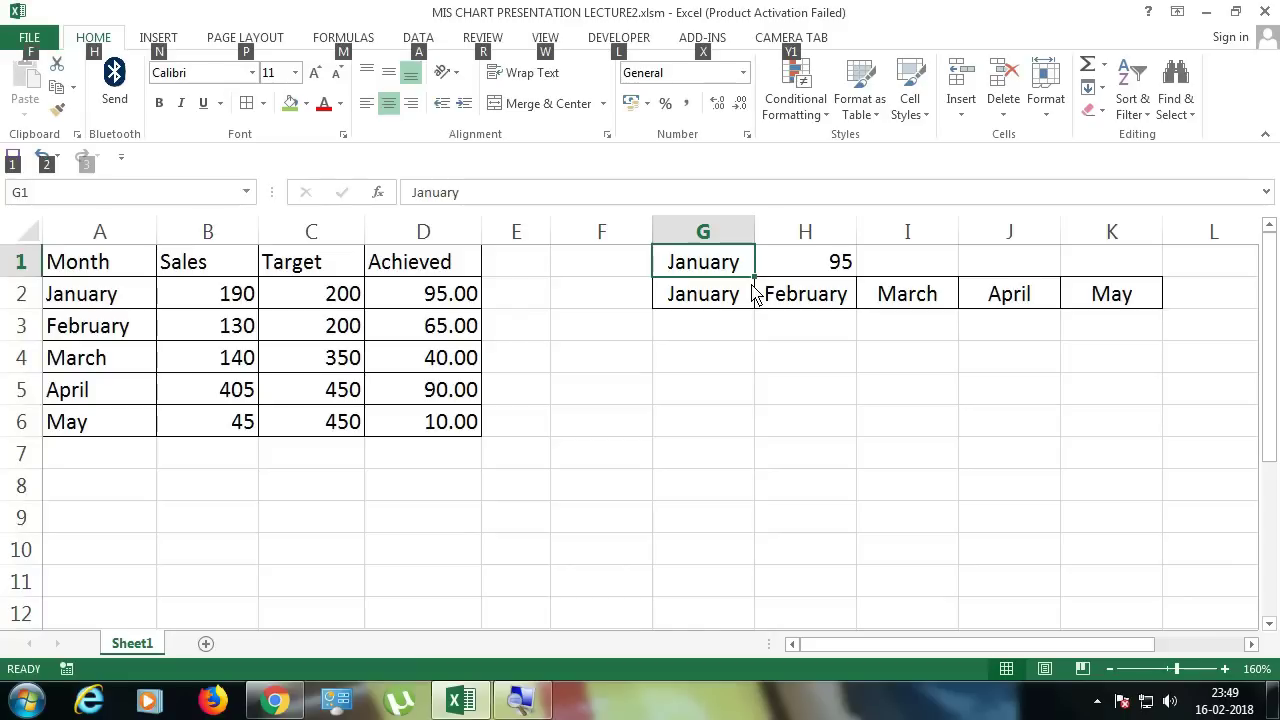
Step: In the VBA editor, create a Worksheet_SelectionChange procedure in Sheet1's code window
{"action": "key", "text": "alt+F11"}
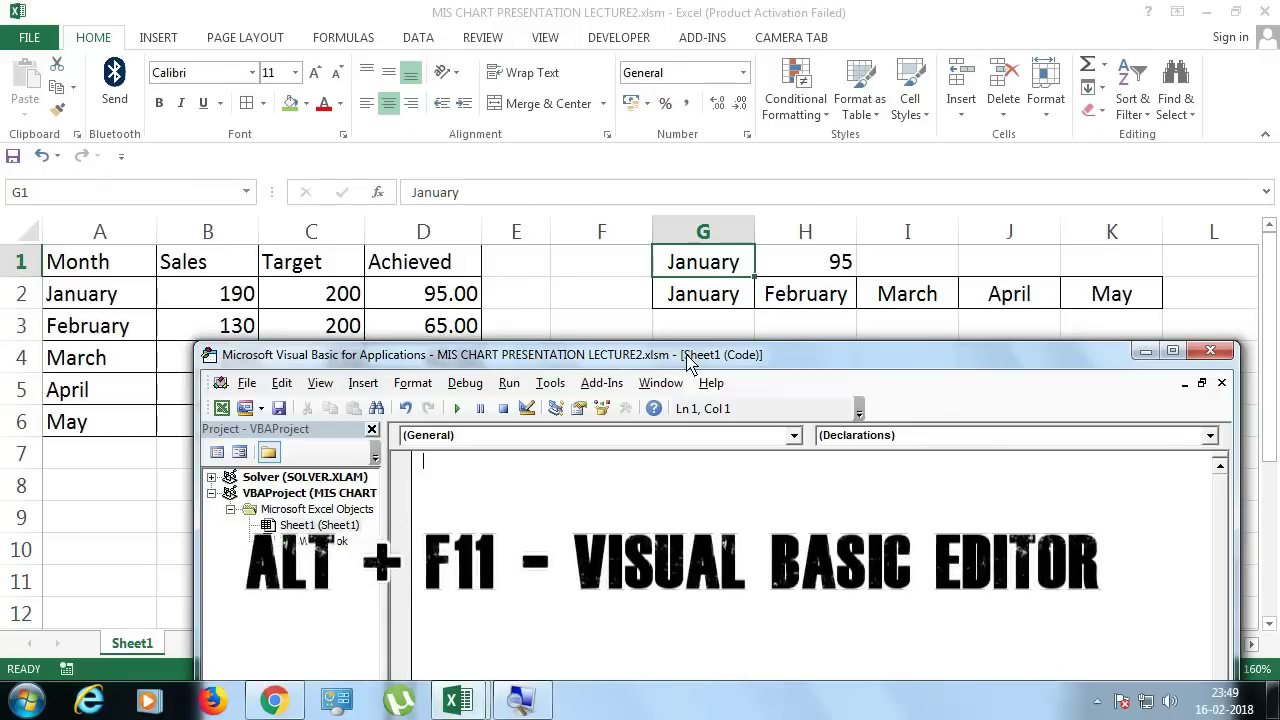
{"action": "left_click_drag", "start_coordinate": [687, 362], "coordinate": [699, 270]}
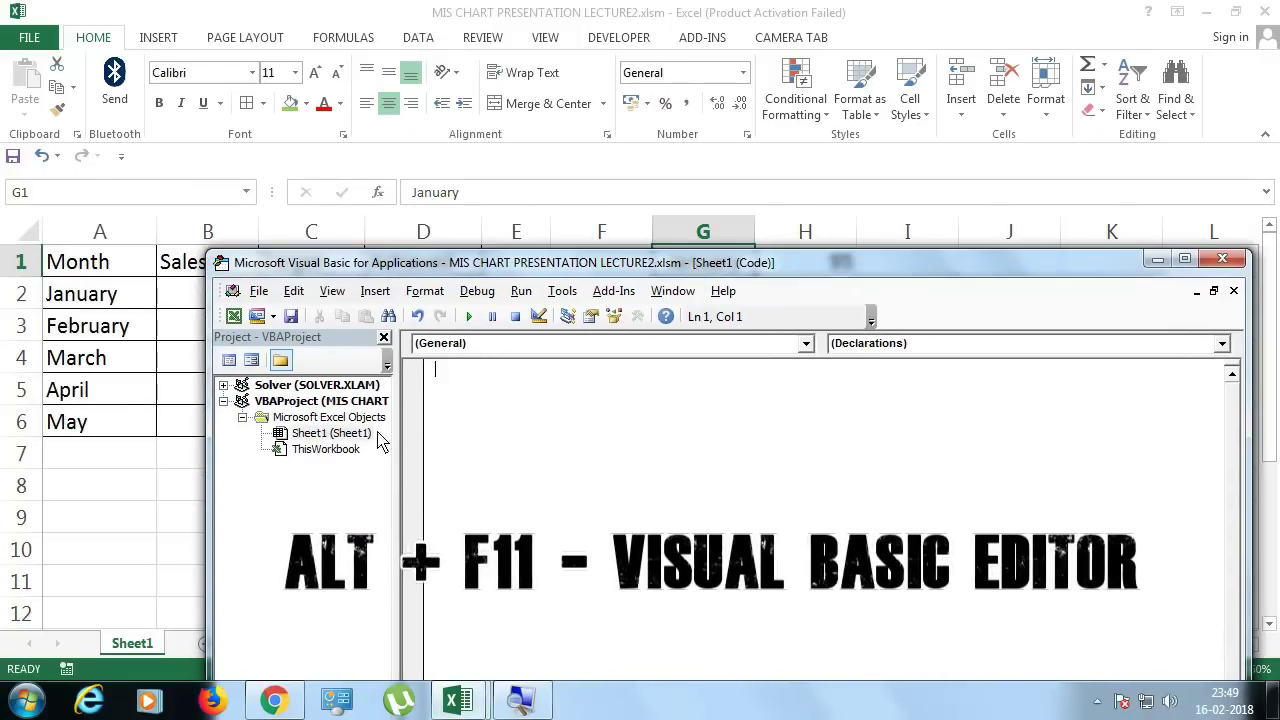
{"action": "right_click", "coordinate": [333, 436]}
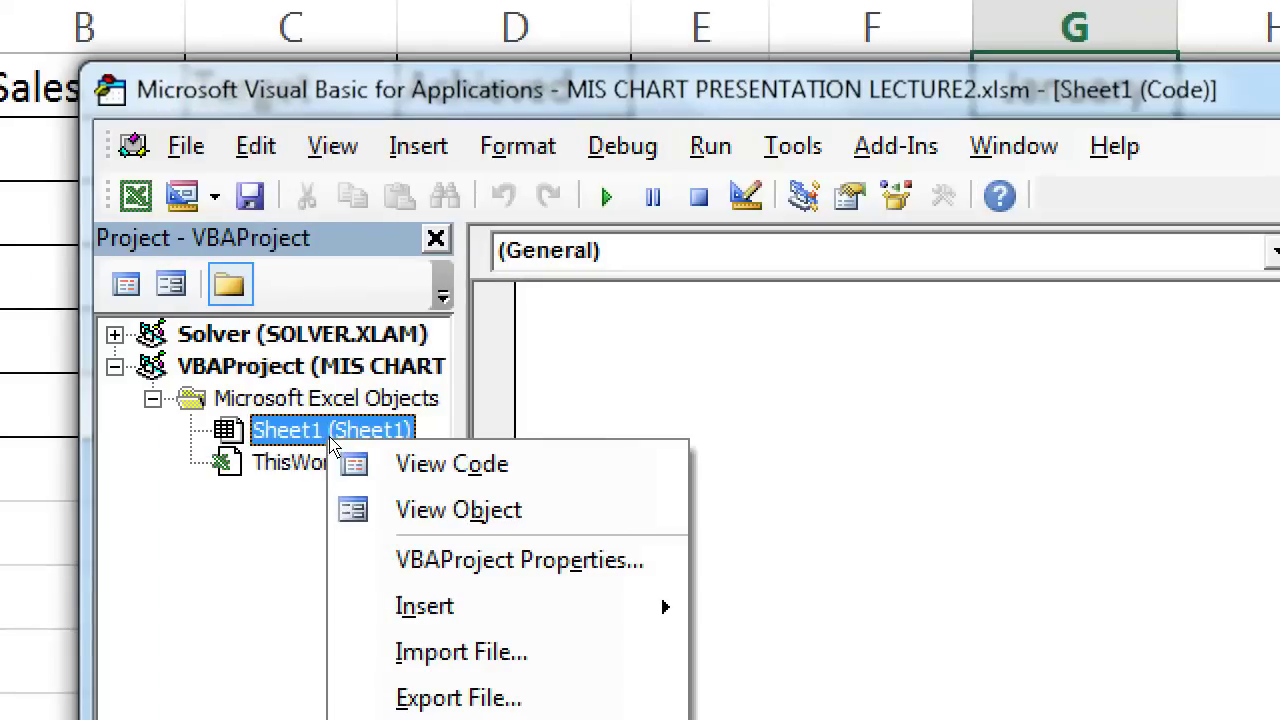
{"action": "left_click", "coordinate": [381, 454]}
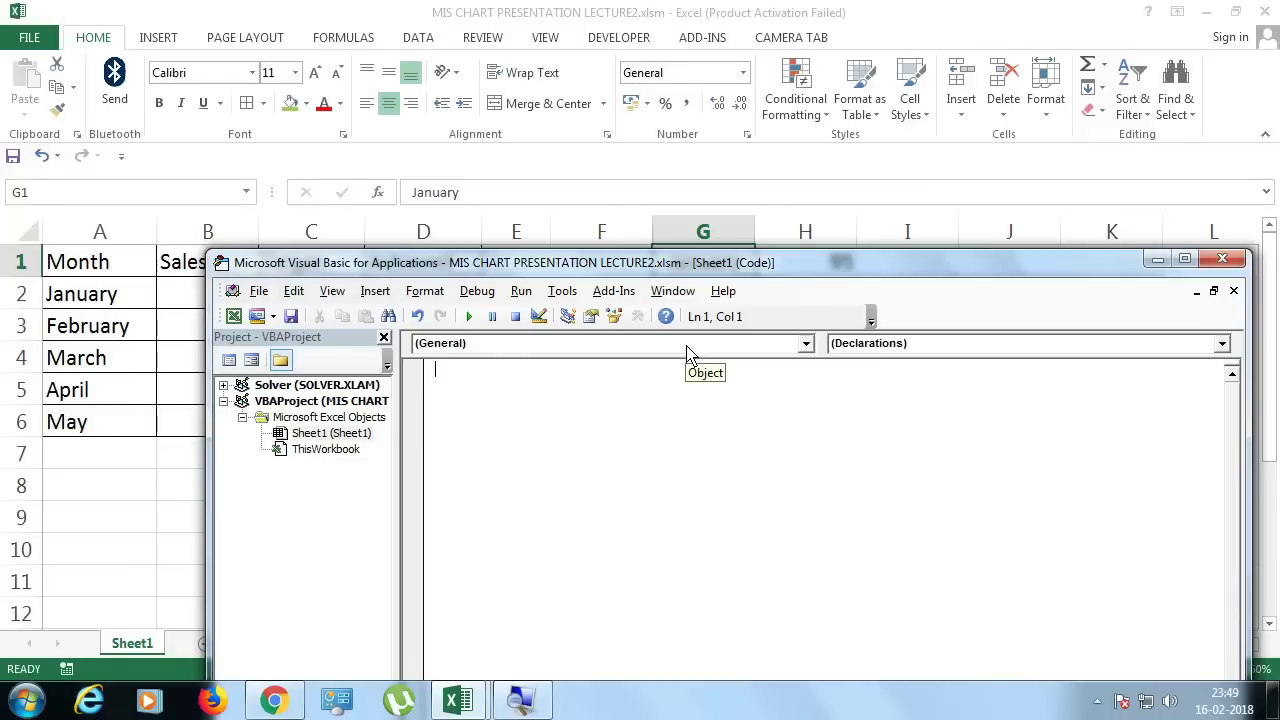
{"action": "left_click", "coordinate": [687, 352]}
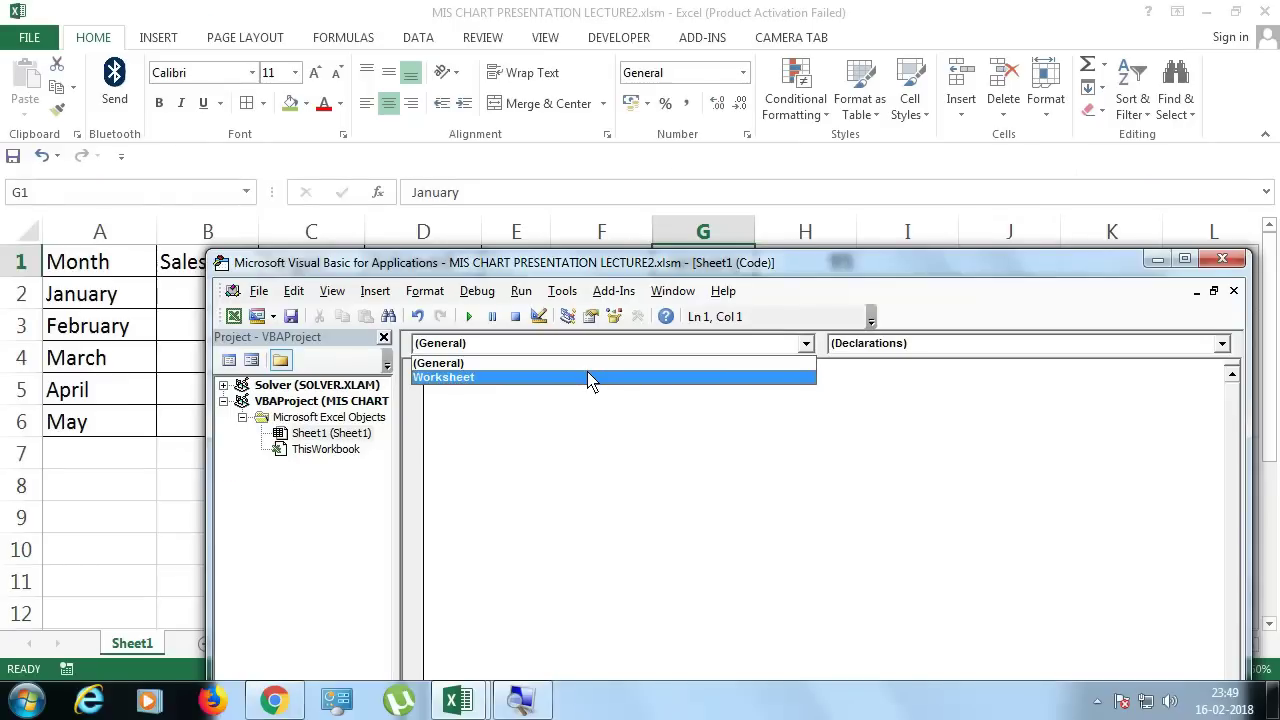
{"action": "left_click", "coordinate": [590, 378]}
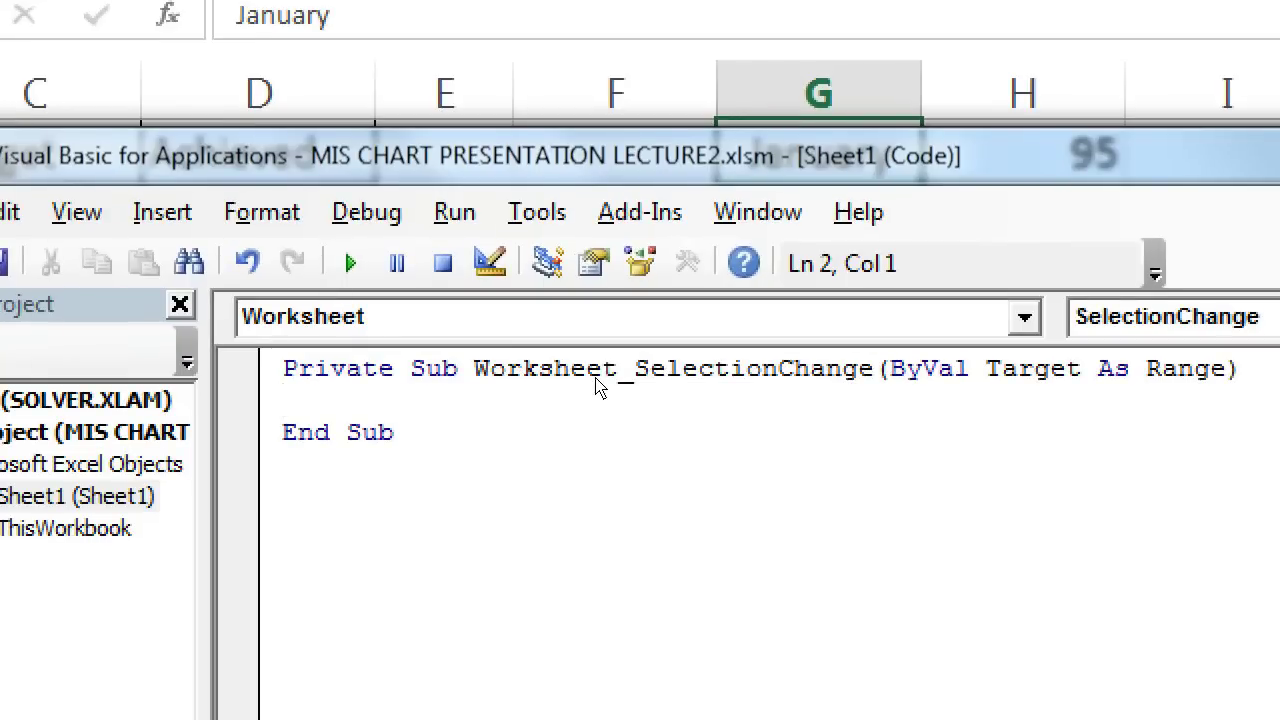
Step: Type the line SHEET1.Range("g1").Value = SELECTION.VALUE inside the procedure
{"action": "key", "text": "Return"}
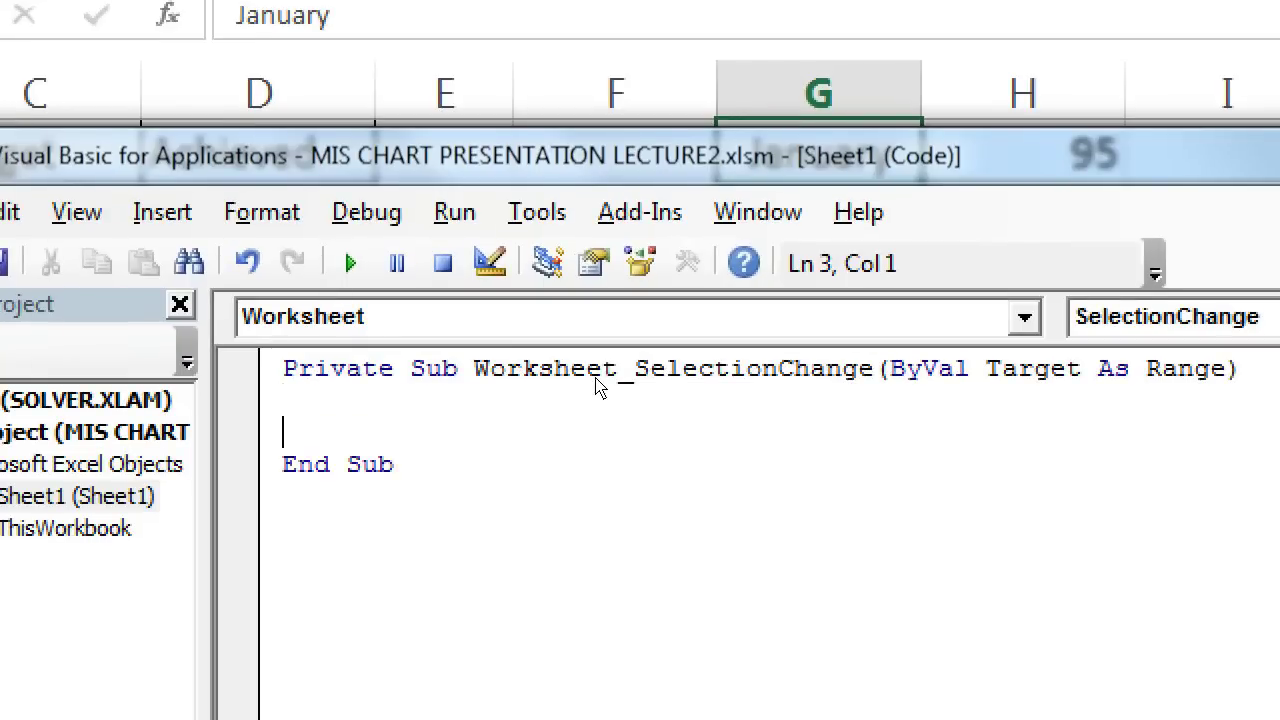
{"action": "key", "text": "Return"}
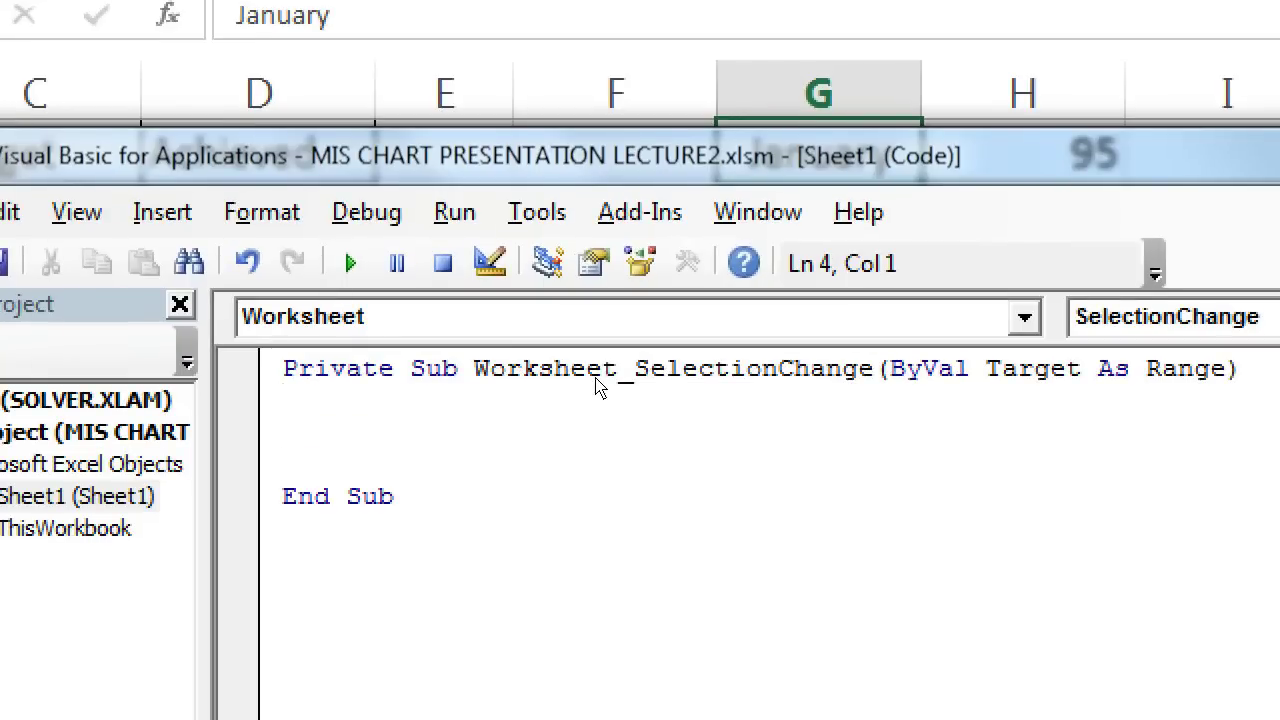
{"action": "type", "text": "SHEET1.Ra"}
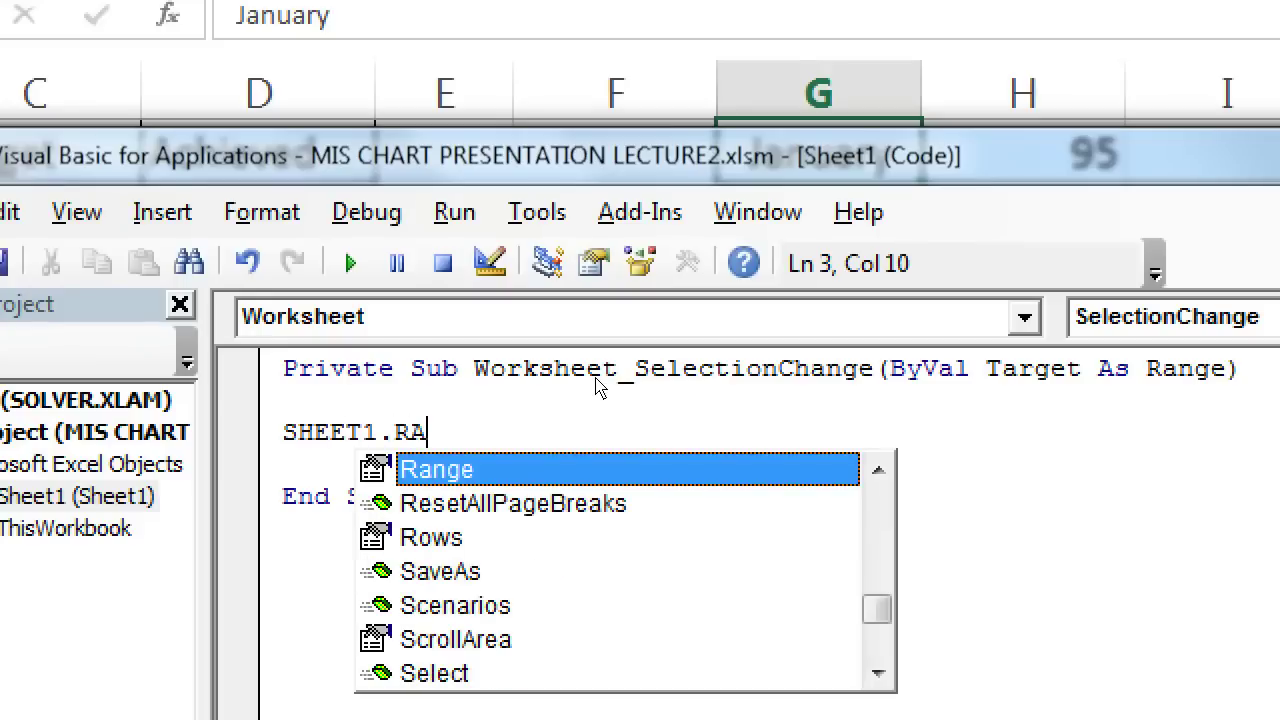
{"action": "key", "text": "Tab"}
{"action": "type", "text": "(\"g1\")"}
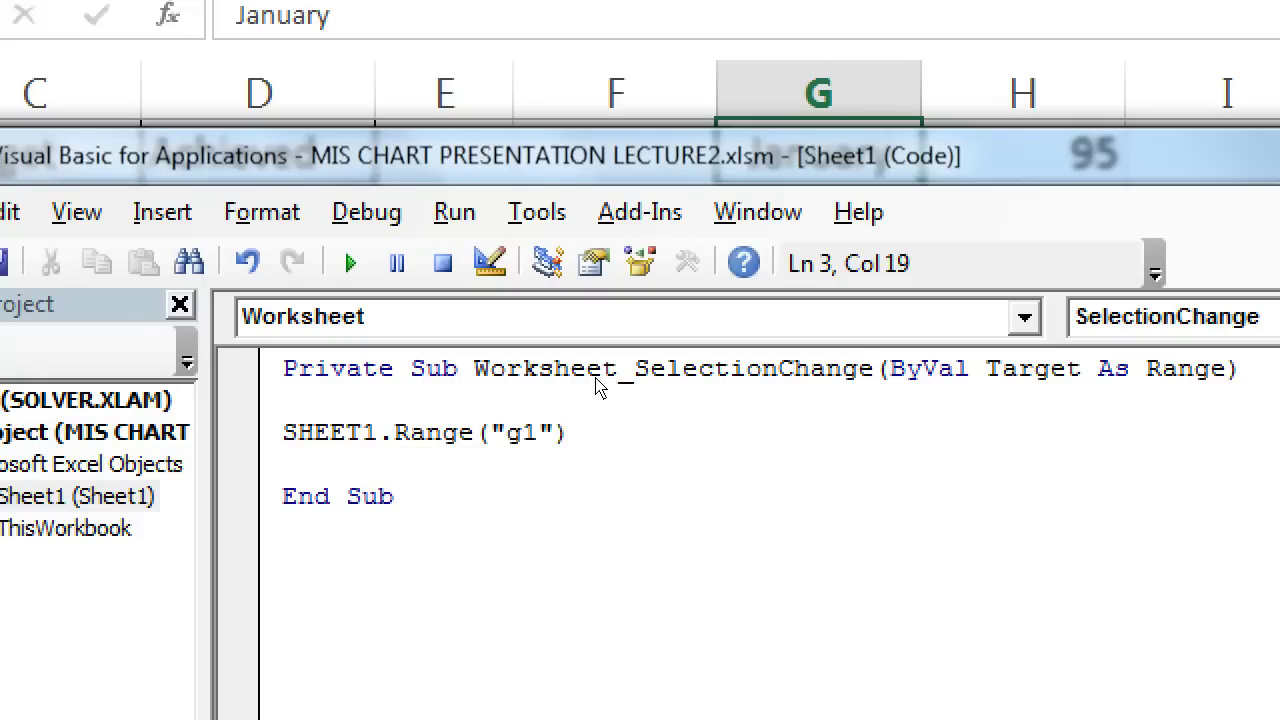
{"action": "type", "text": ".VALUE "}
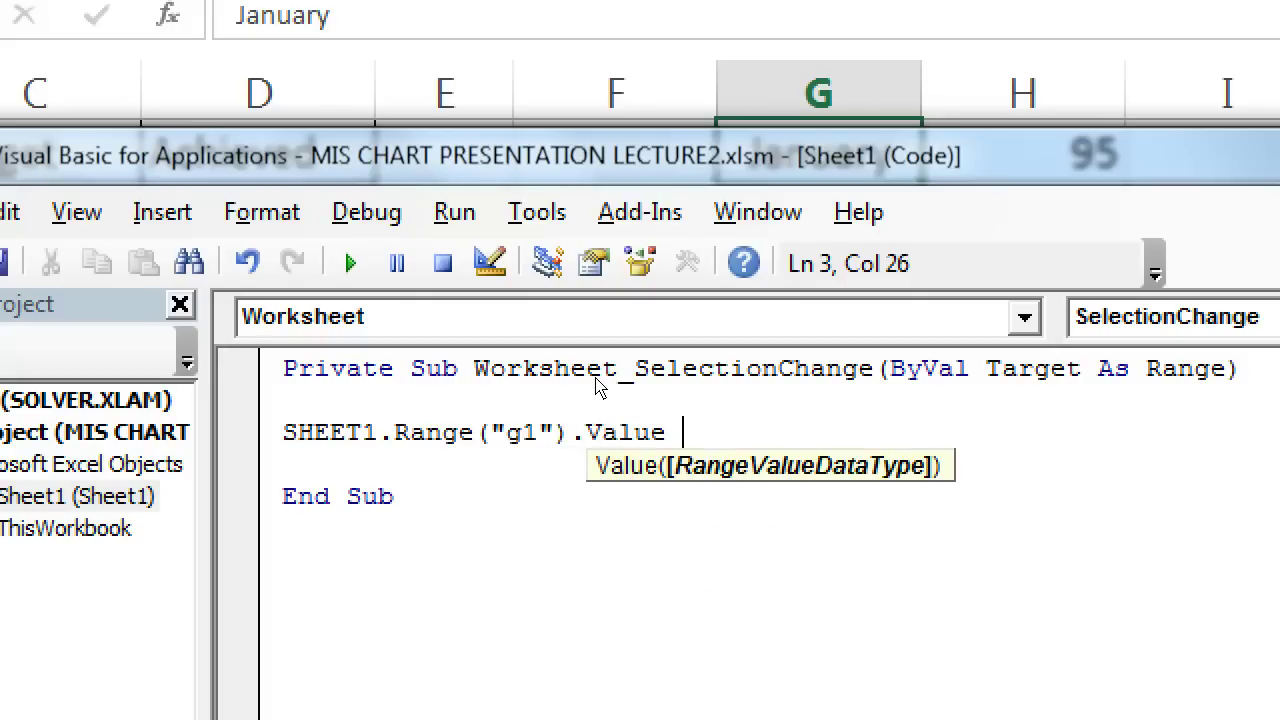
{"action": "type", "text": "= SELE"}
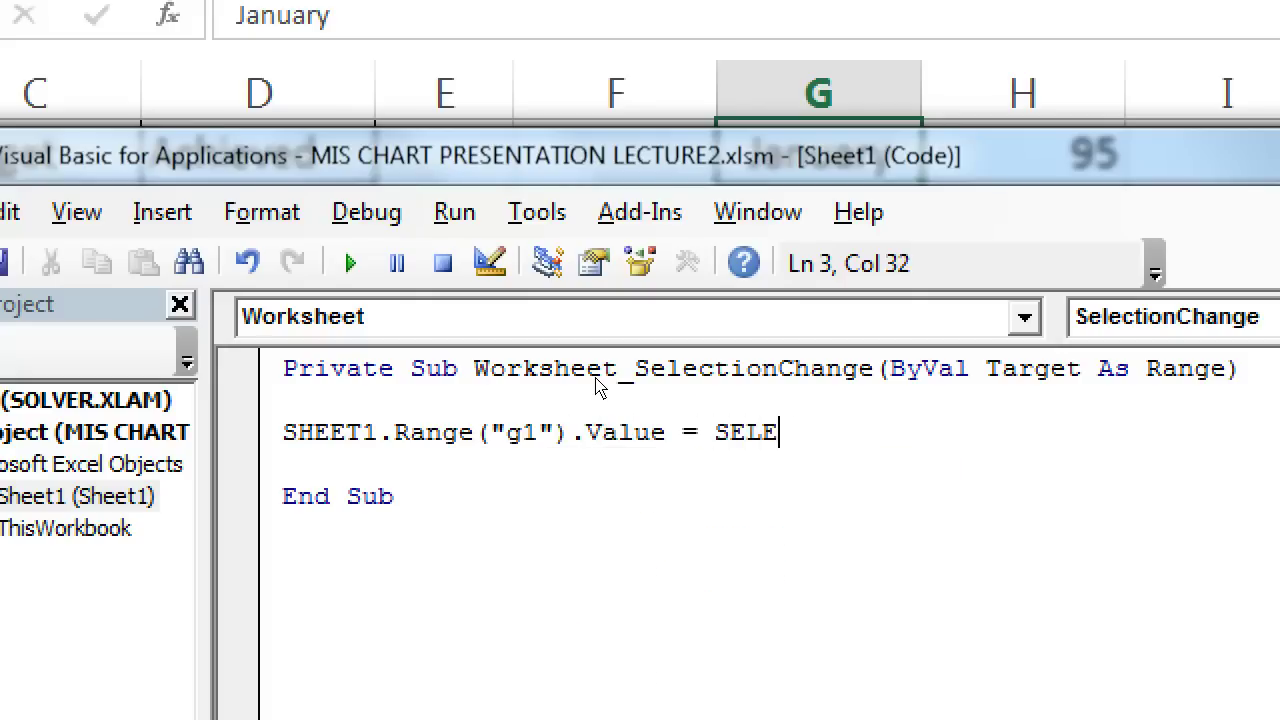
{"action": "type", "text": "CTION"}
{"action": "type", "text": ".VAL"}
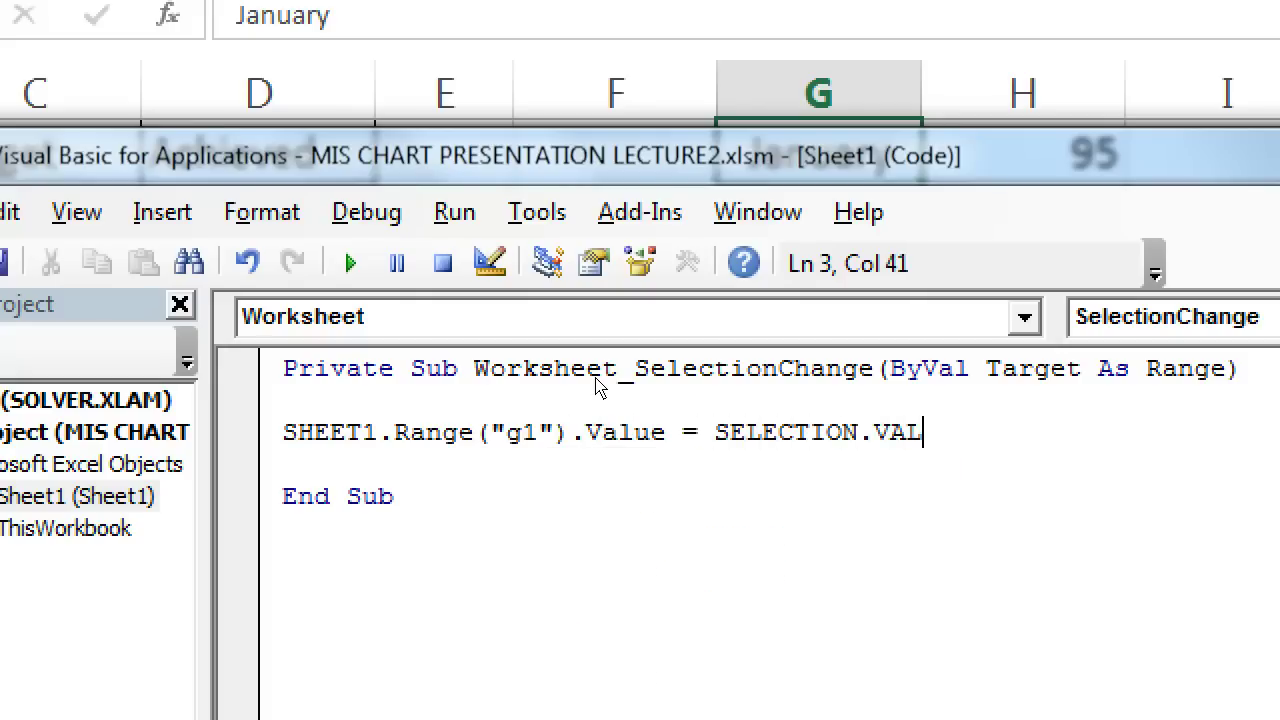
{"action": "type", "text": "UE"}
{"action": "key", "text": "Return"}
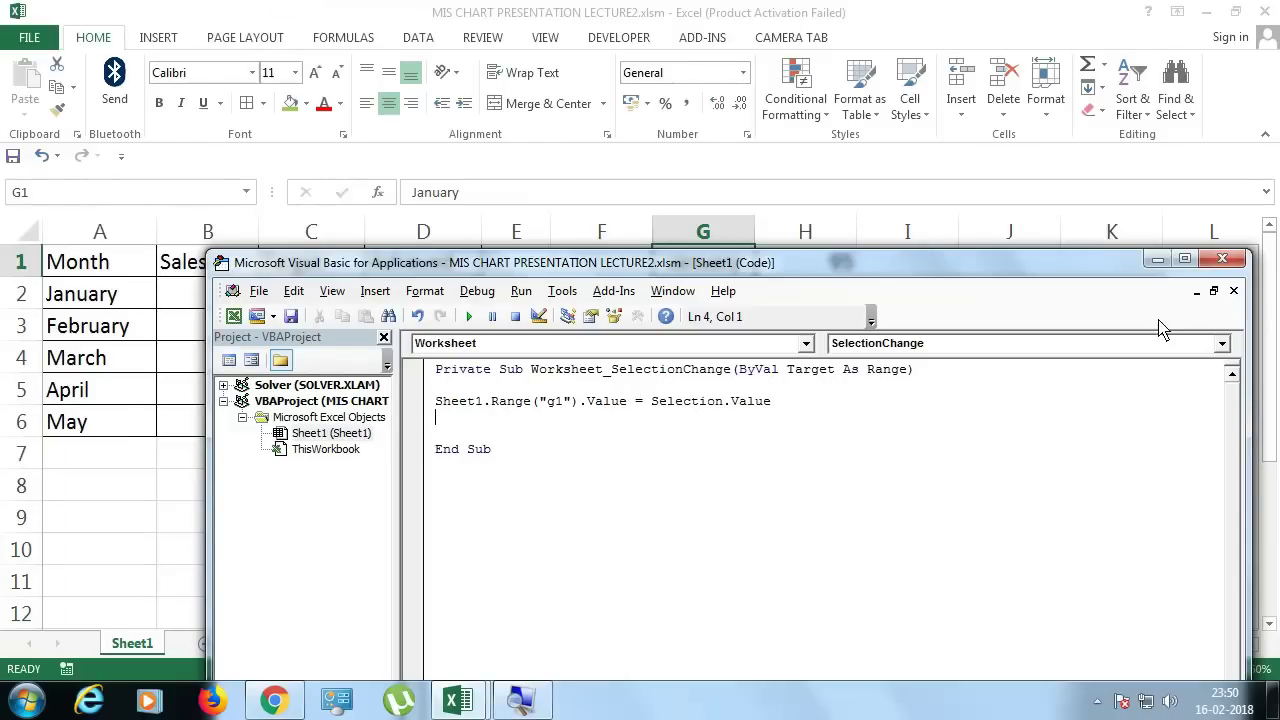
Step: Return to Excel and step through February–May in the month row to test the macro
{"action": "left_click", "coordinate": [1222, 260]}
{"action": "left_click", "coordinate": [792, 306]}
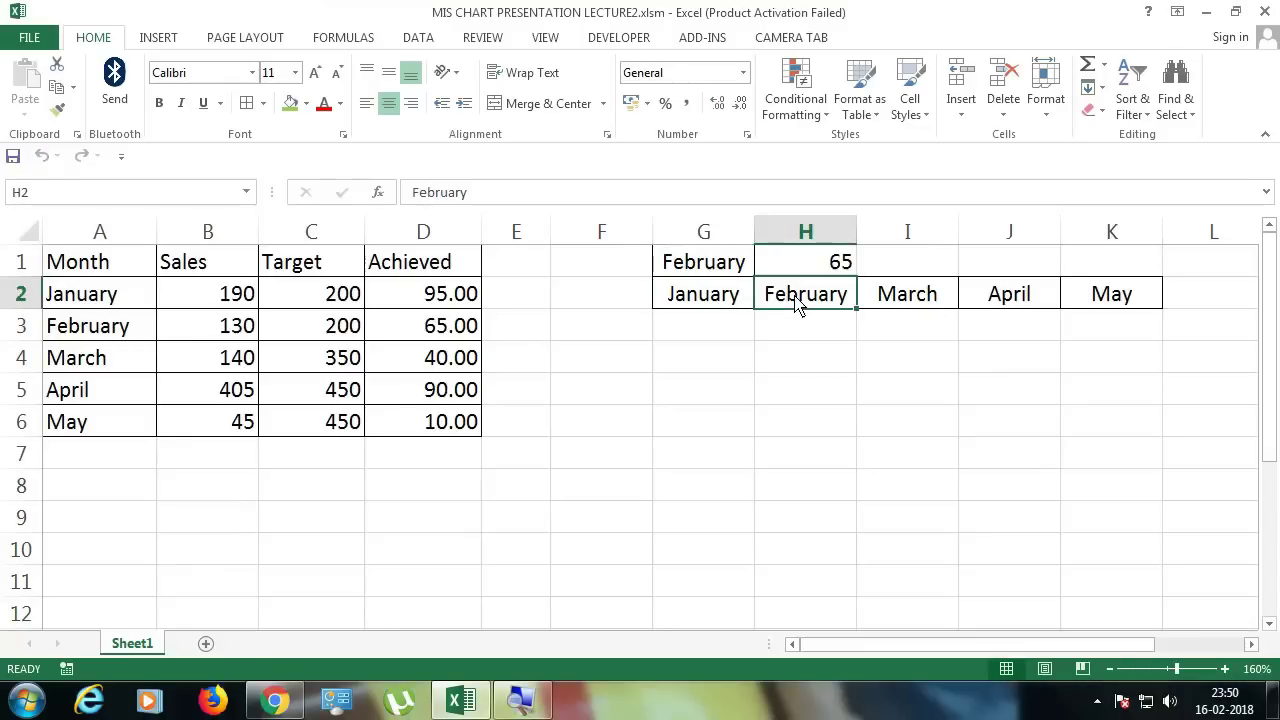
{"action": "left_click", "coordinate": [902, 306]}
{"action": "left_click", "coordinate": [1020, 300]}
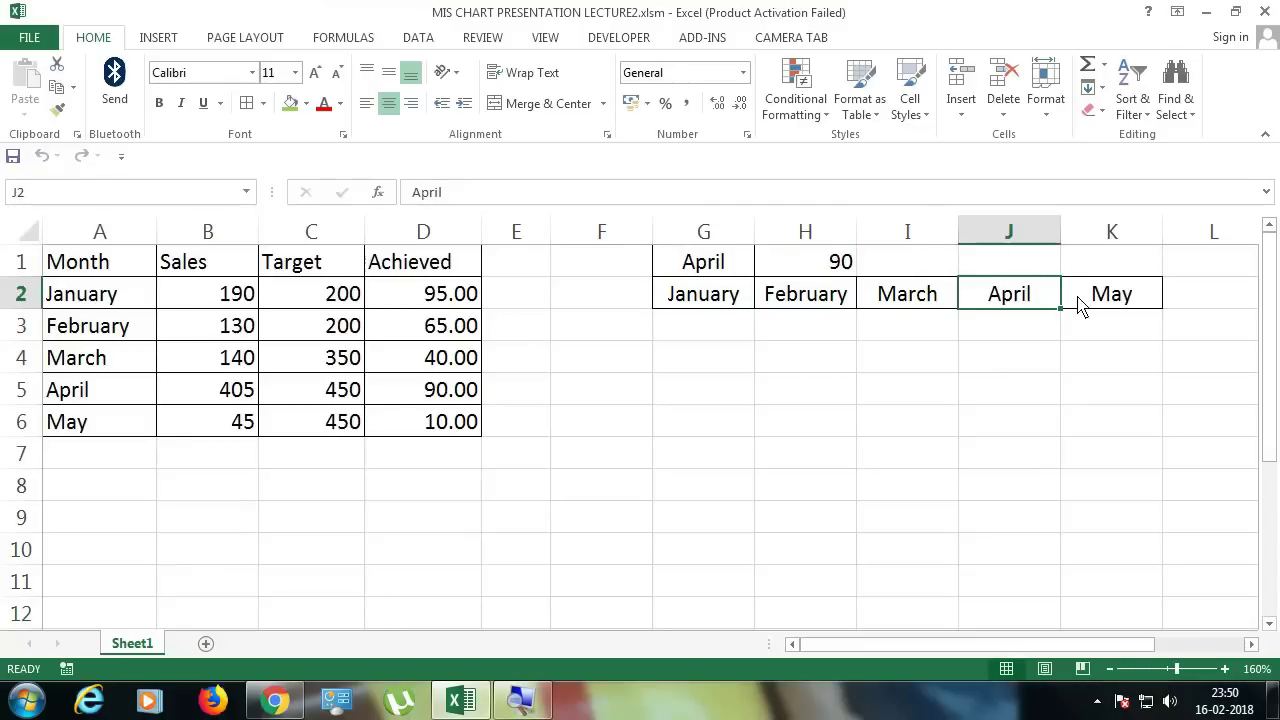
{"action": "left_click", "coordinate": [1114, 304]}
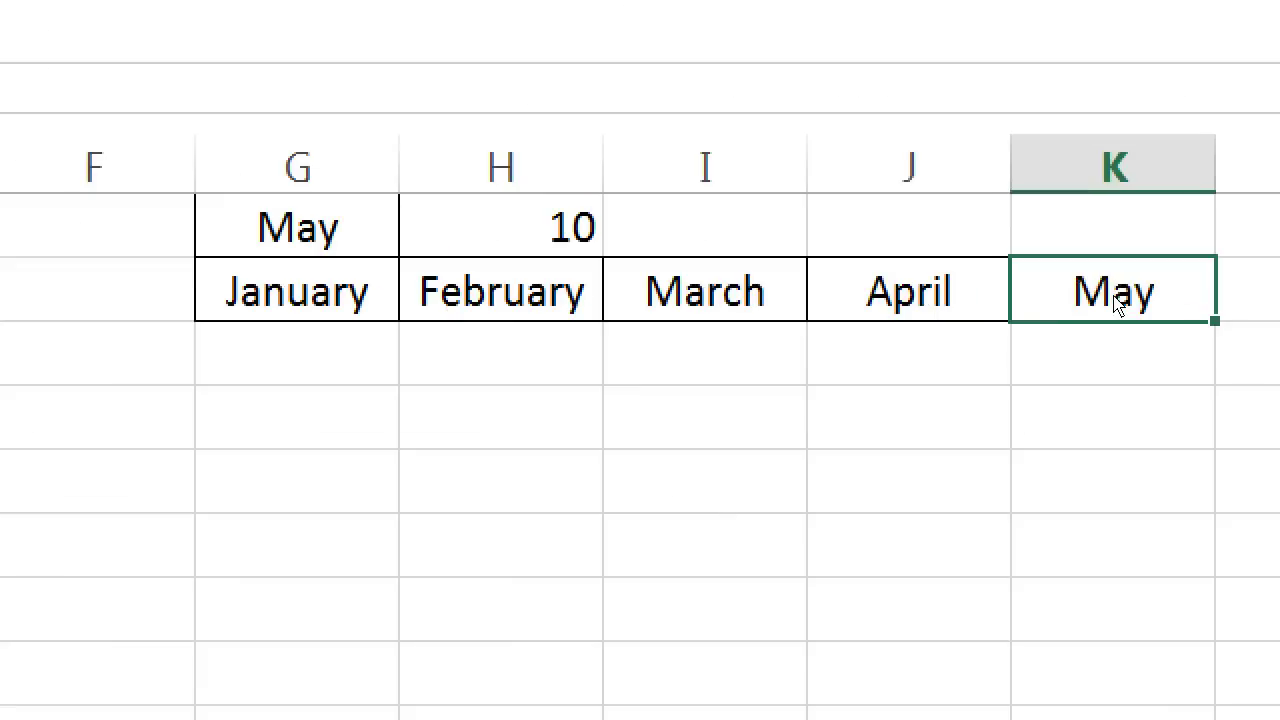
{"action": "left_click", "coordinate": [860, 290]}
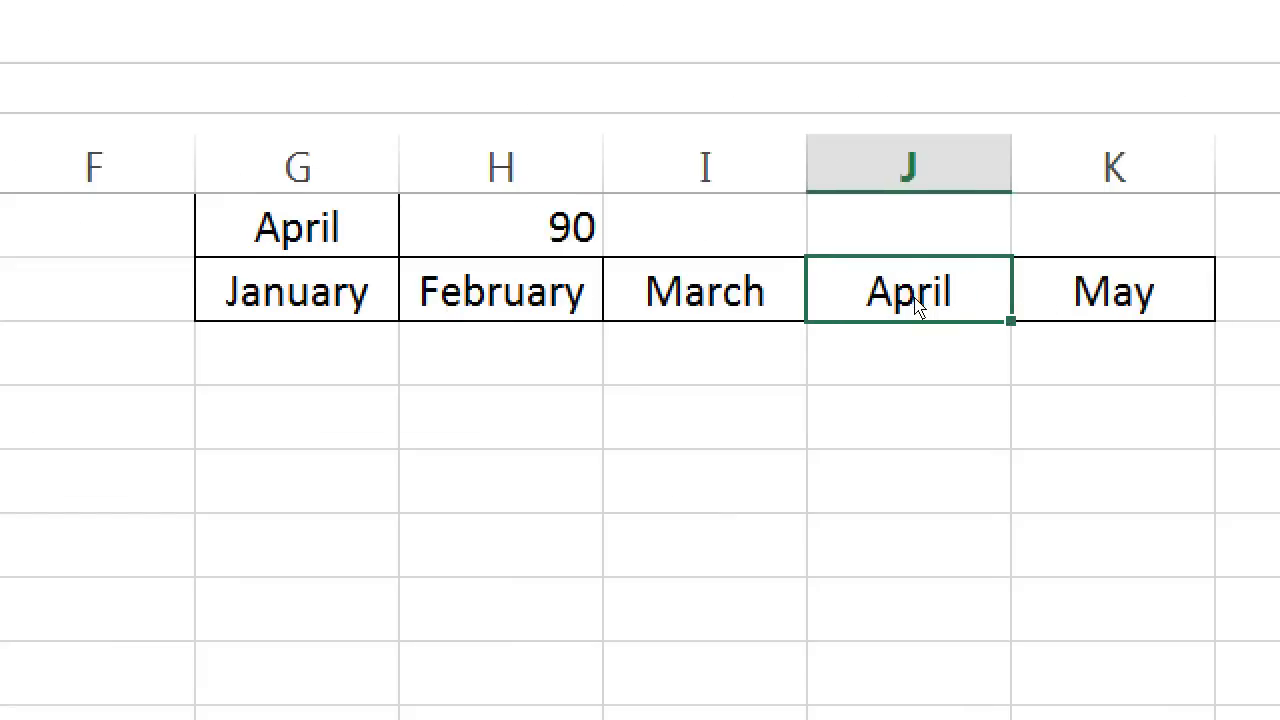
{"action": "key", "text": "Left"}
{"action": "key", "text": "Left"}
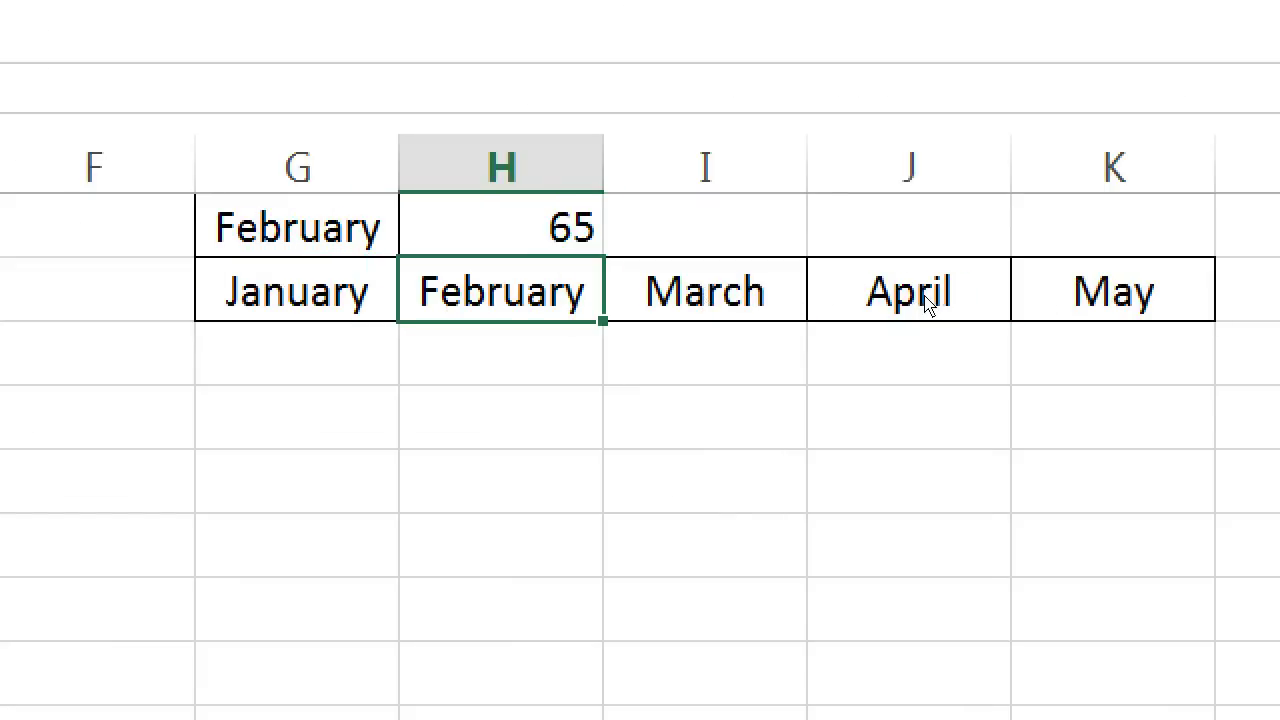
{"action": "key", "text": "Right"}
{"action": "key", "text": "Right"}
{"action": "key", "text": "Right"}
{"action": "key", "text": "Left"}
{"action": "key", "text": "Left"}
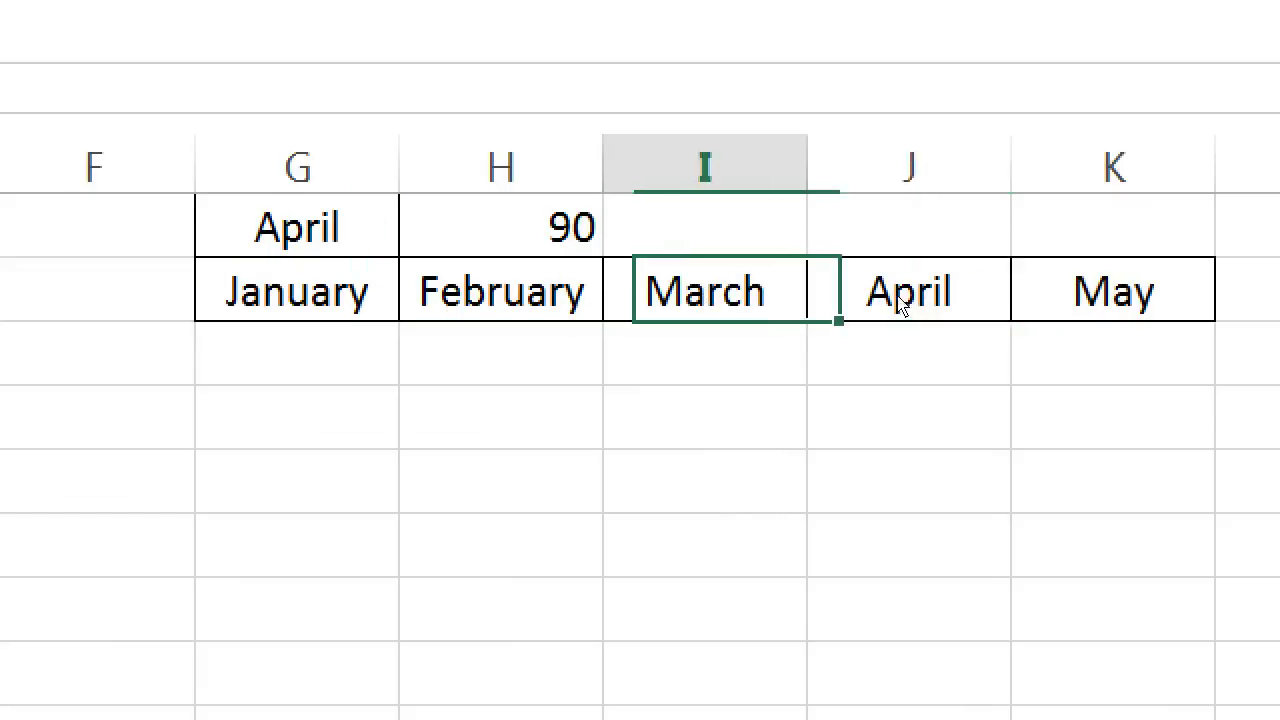
{"action": "key", "text": "Left"}
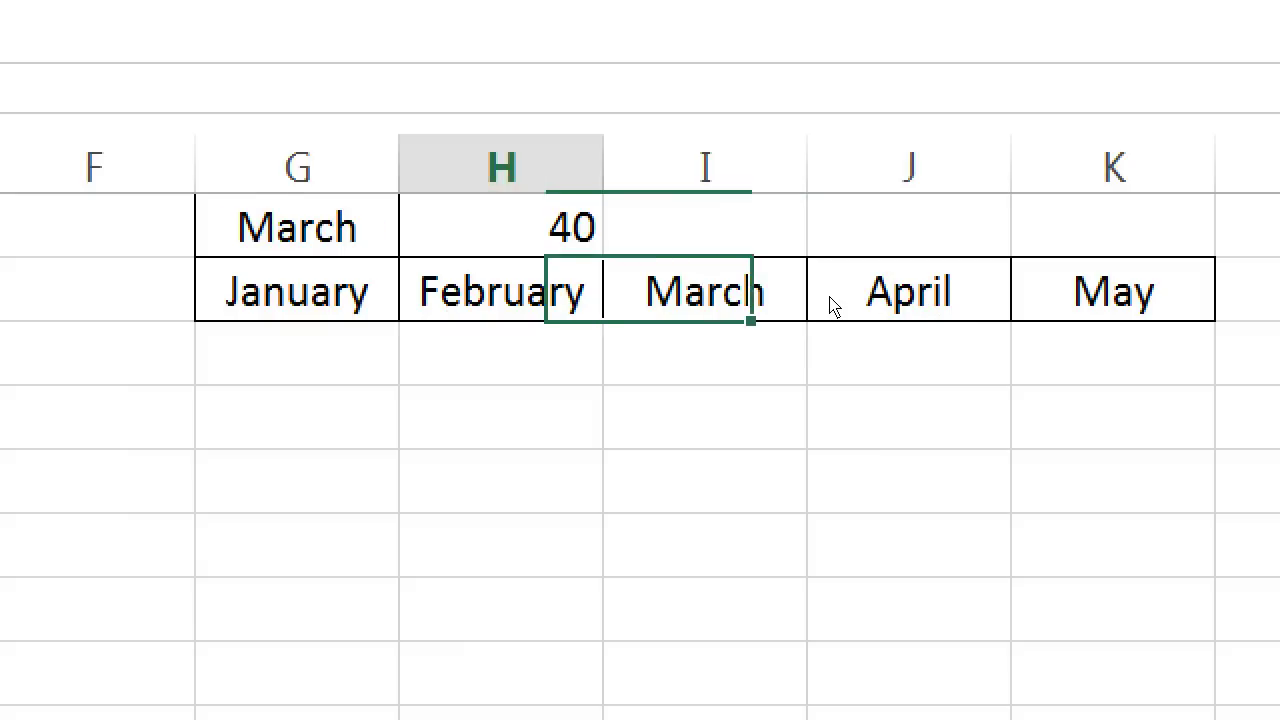
{"action": "key", "text": "Left"}
{"action": "key", "text": "Right"}
{"action": "key", "text": "Right"}
{"action": "key", "text": "Right"}
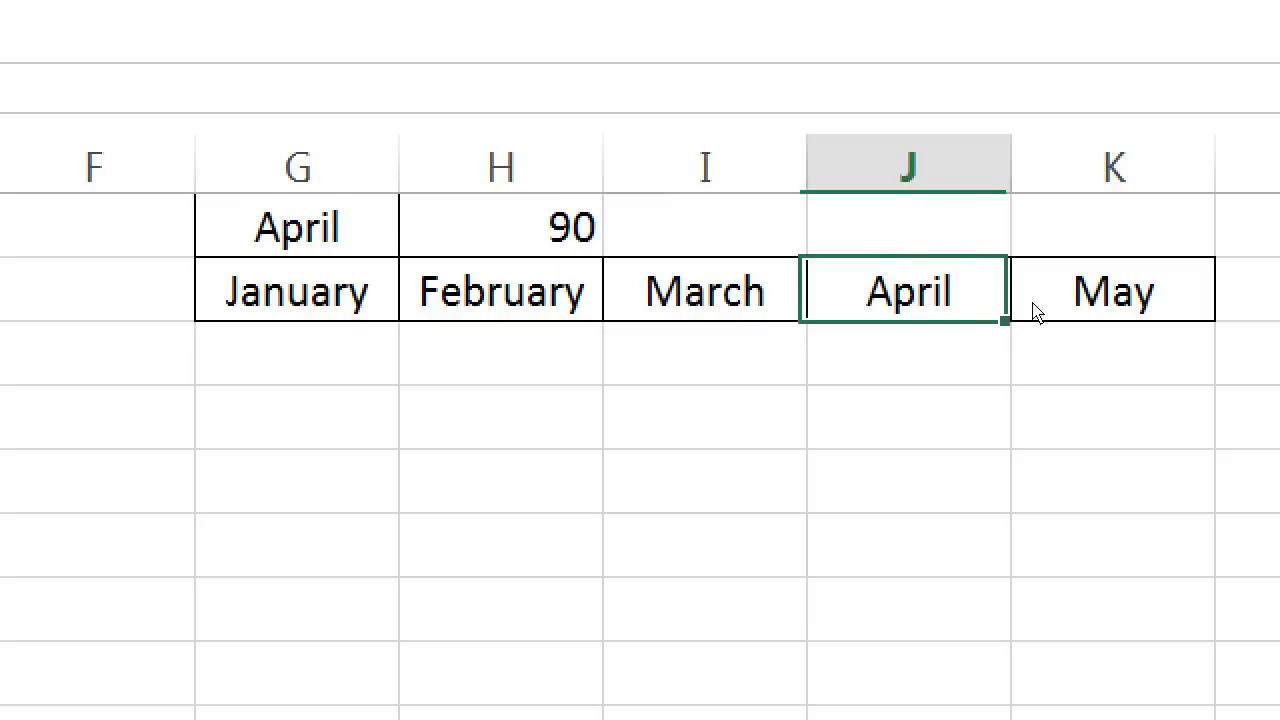
Step: Select each month January to May again, finishing on March with 40 in H1
{"action": "left_click", "coordinate": [1137, 303]}
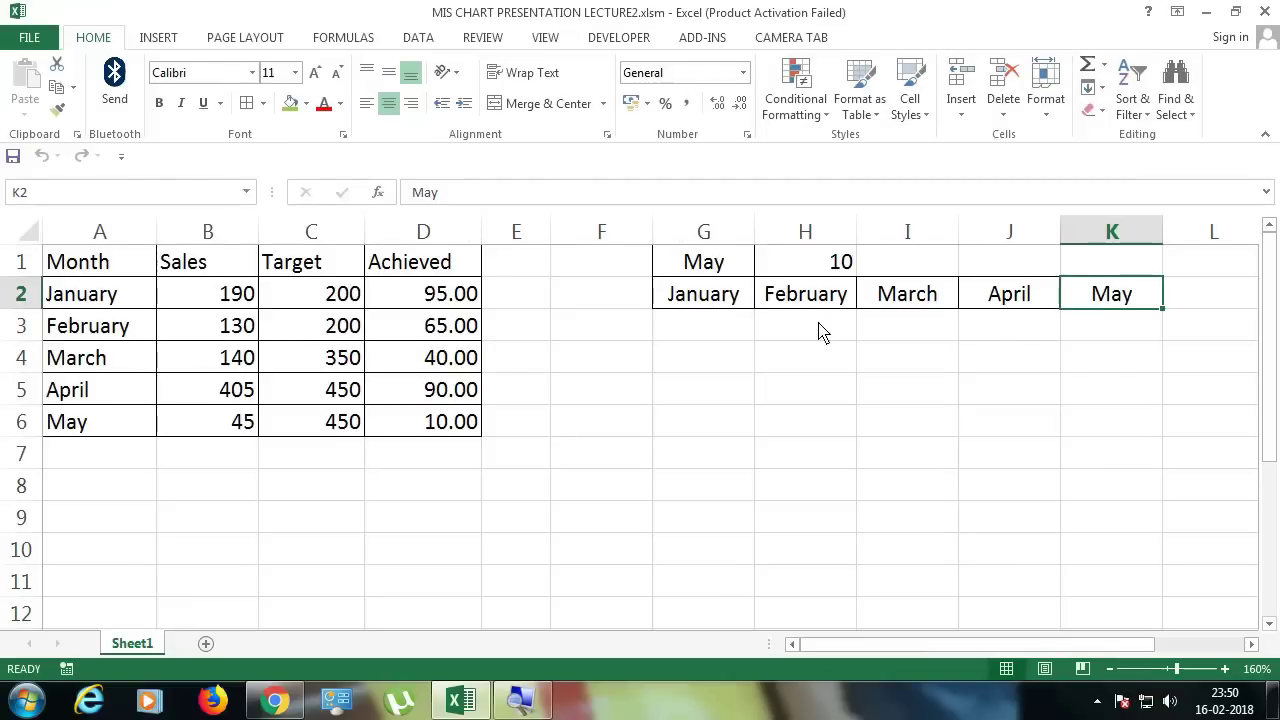
{"action": "left_click", "coordinate": [737, 294]}
{"action": "left_click", "coordinate": [818, 302]}
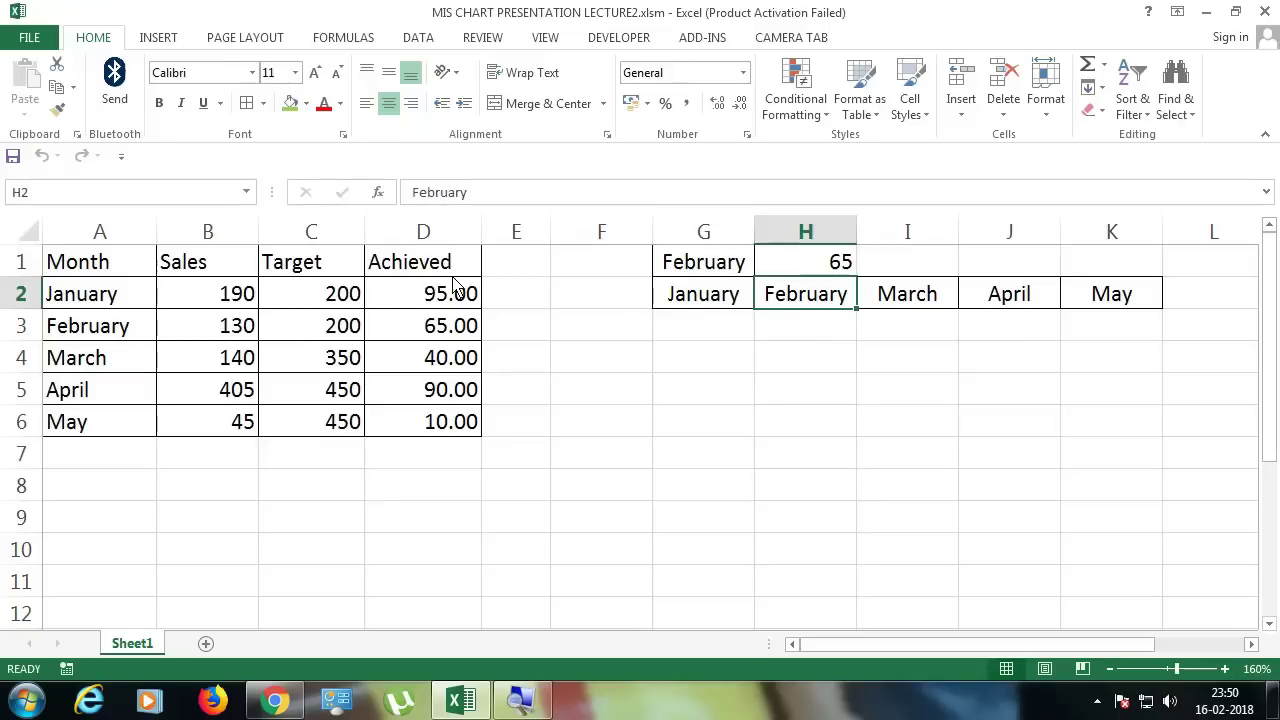
{"action": "left_click", "coordinate": [922, 303]}
{"action": "left_click", "coordinate": [1010, 300]}
{"action": "left_click", "coordinate": [1108, 293]}
{"action": "left_click", "coordinate": [942, 305]}
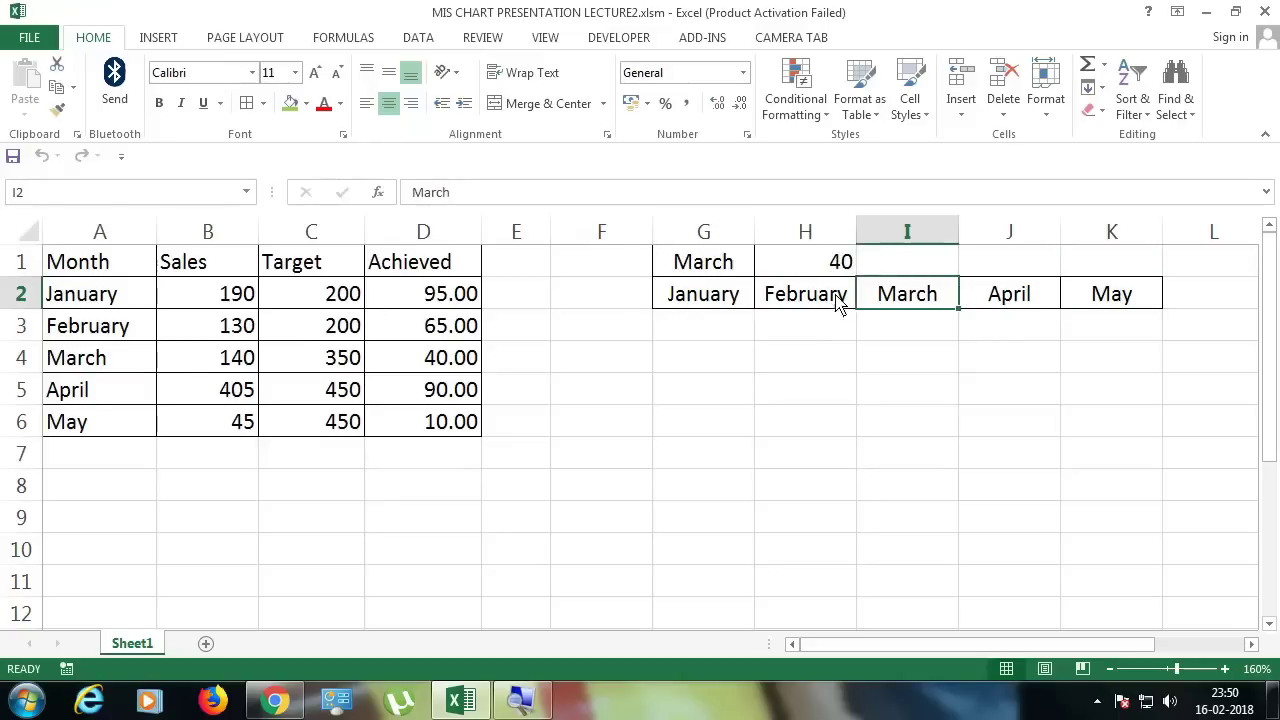
{"action": "key", "text": "Left"}
{"action": "key", "text": "Left"}
Step: Merge G3:K10 into one cell and draw a text box over it
{"action": "left_click_drag", "start_coordinate": [713, 341], "coordinate": [1097, 557]}
{"action": "left_click", "coordinate": [548, 104]}
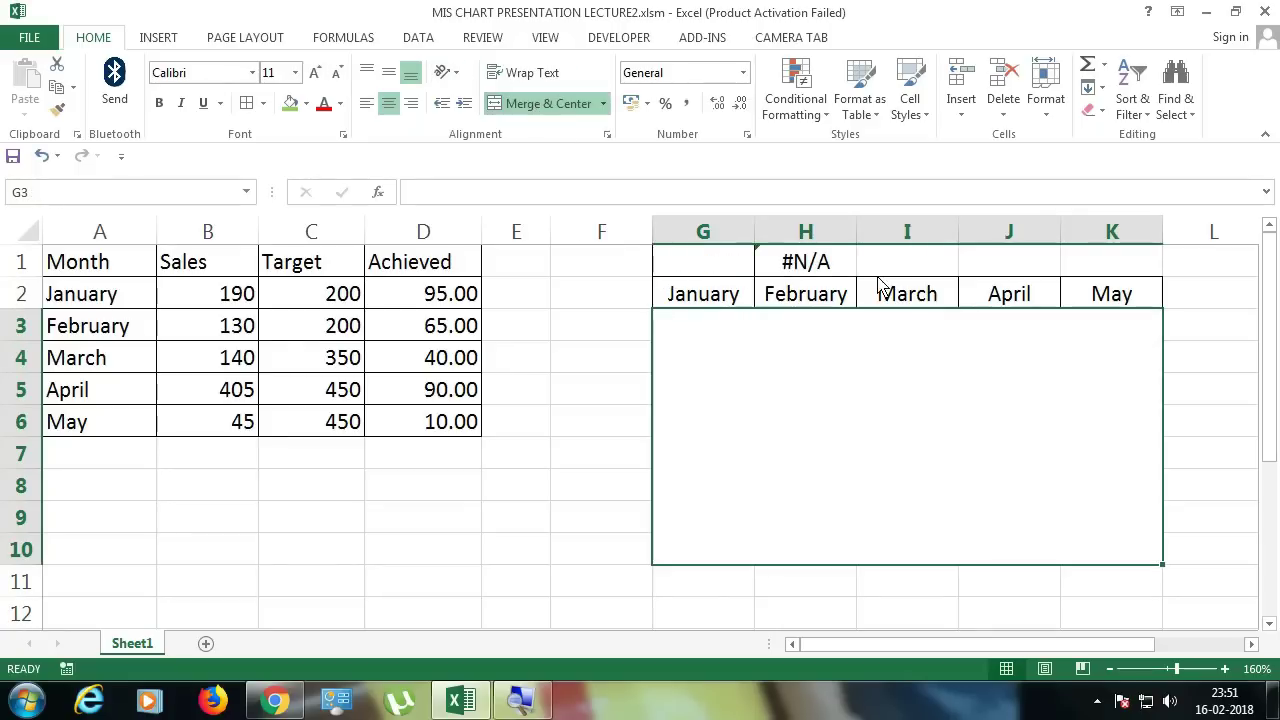
{"action": "left_click", "coordinate": [158, 37]}
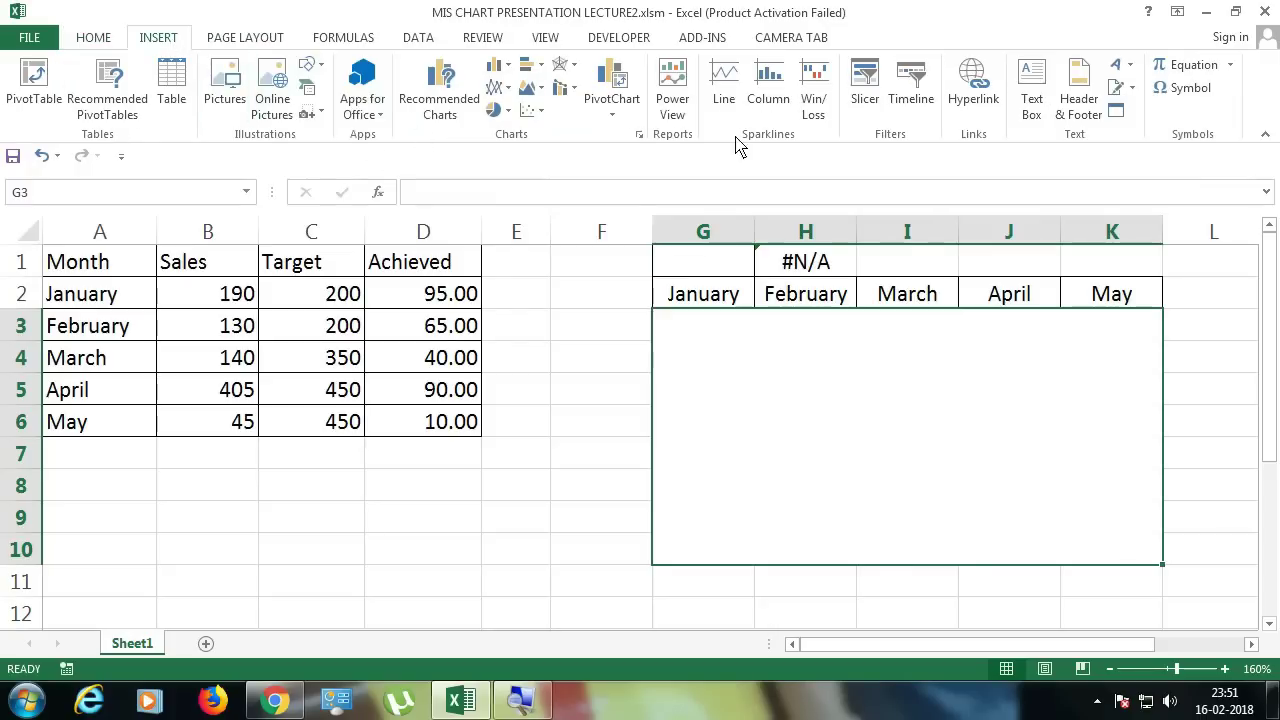
{"action": "left_click", "coordinate": [1031, 94]}
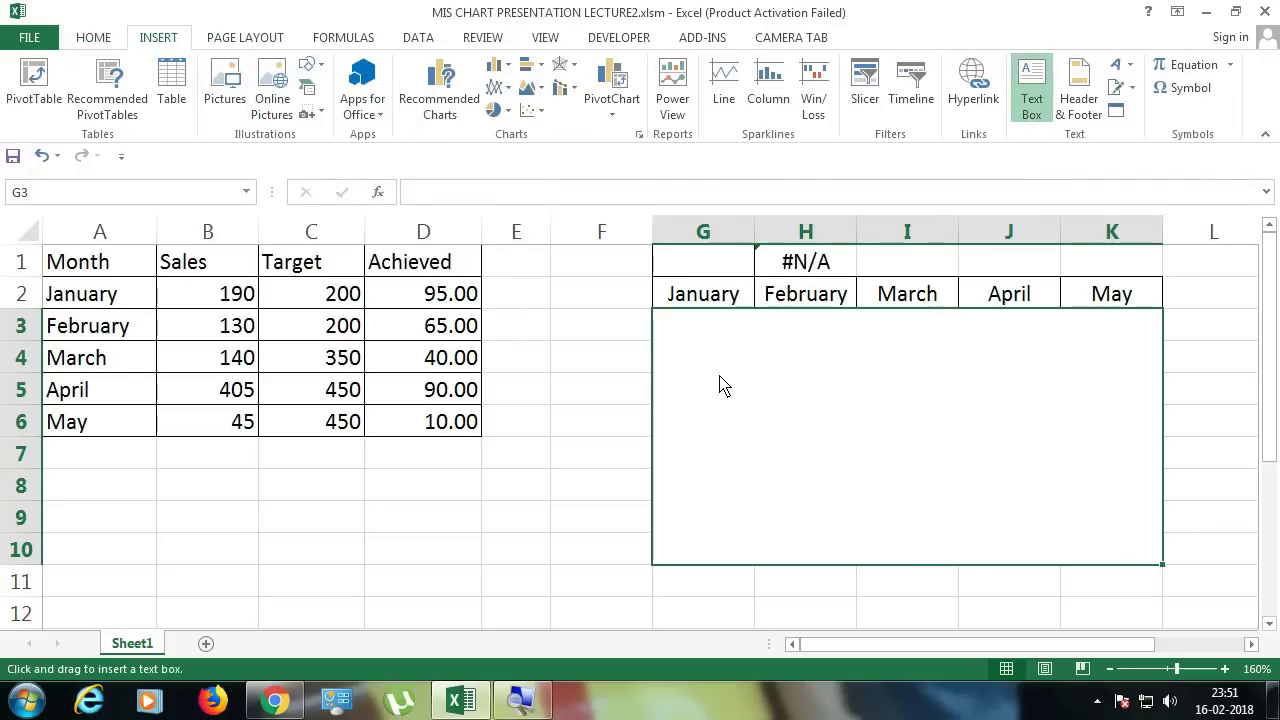
{"action": "left_click_drag", "start_coordinate": [698, 360], "coordinate": [969, 532]}
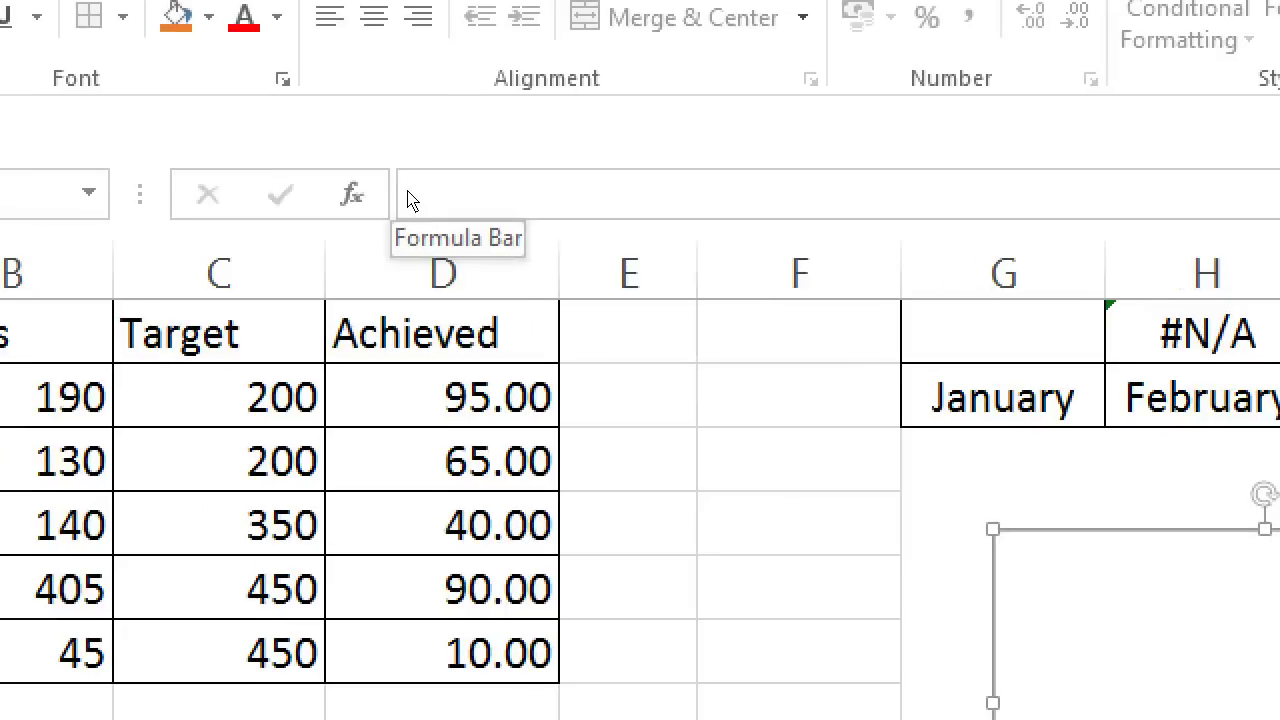
Step: Link the text box to cell H1 with the formula =$H$1
{"action": "left_click", "coordinate": [410, 200]}
{"action": "type", "text": "="}
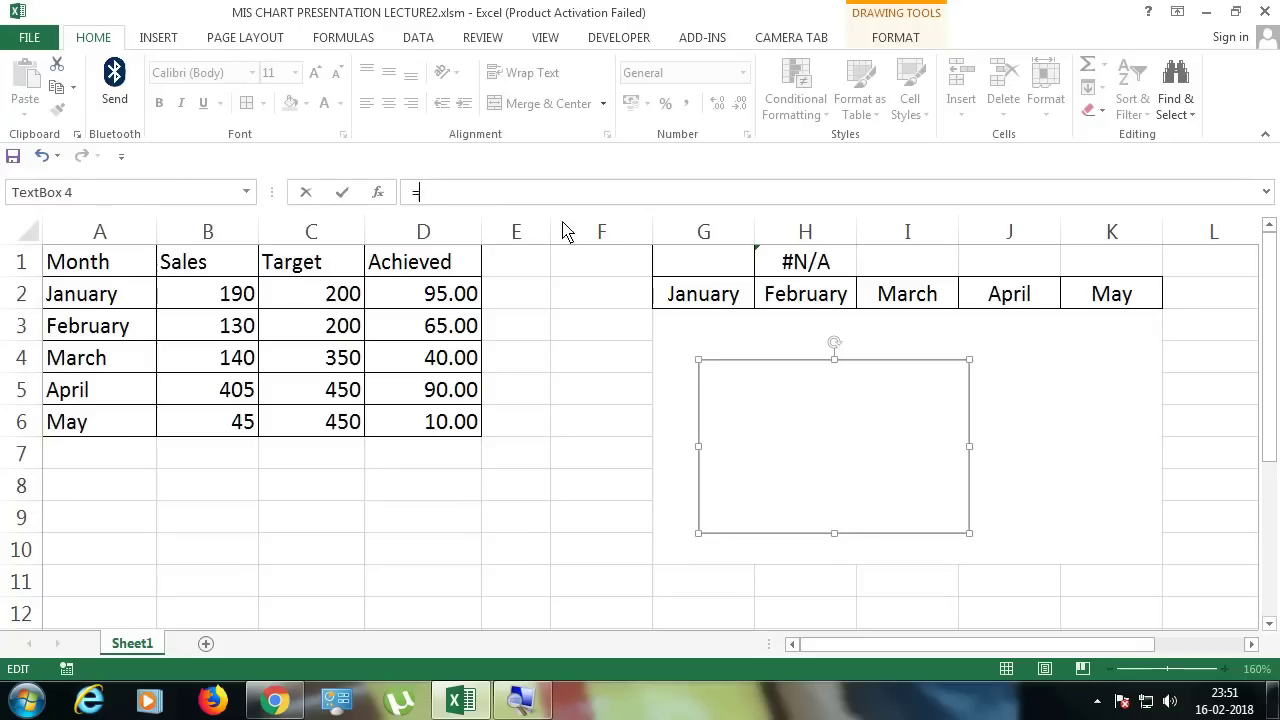
{"action": "left_click", "coordinate": [803, 265]}
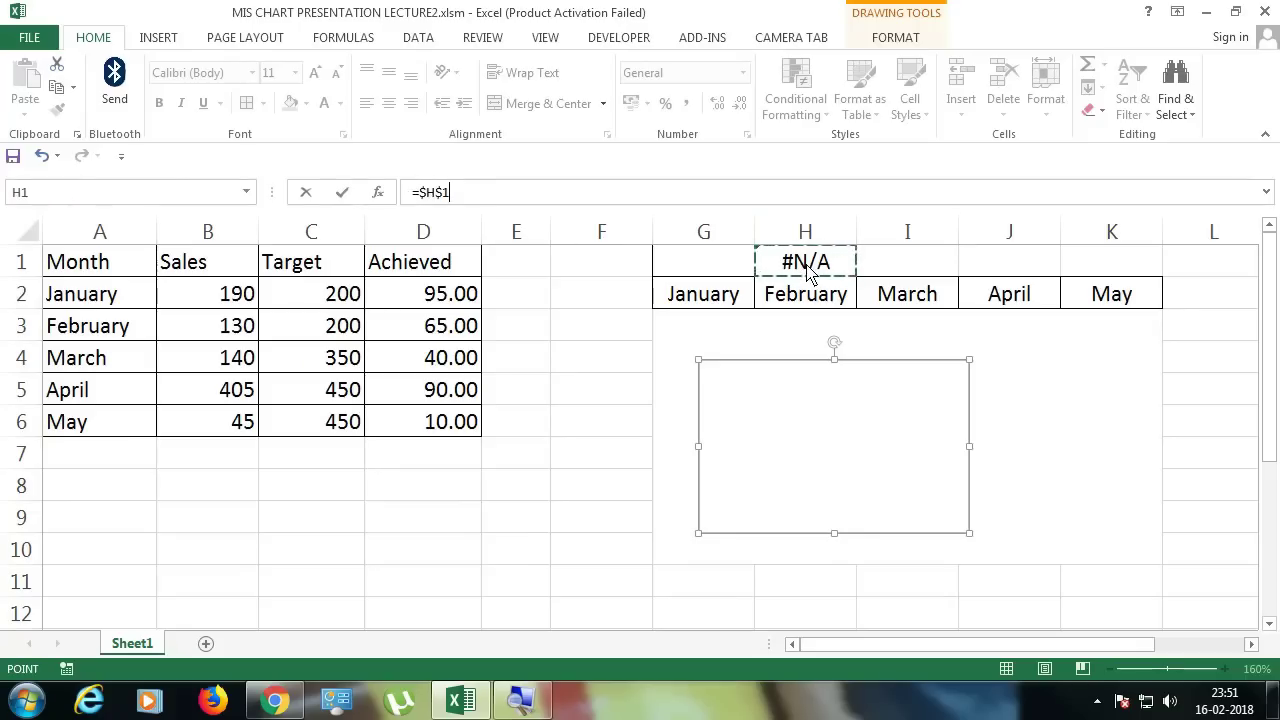
{"action": "key", "text": "Return"}
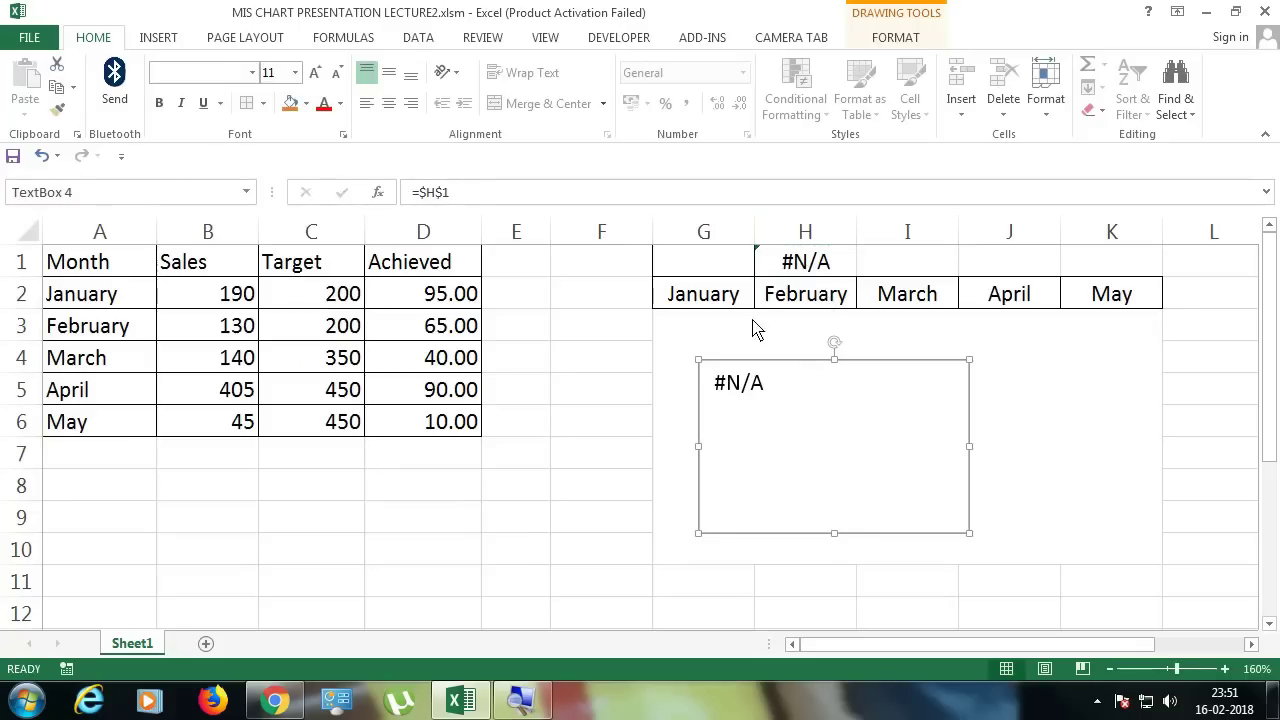
Step: Select January through April in the month row to test the linked text box
{"action": "left_click", "coordinate": [724, 300]}
{"action": "left_click", "coordinate": [820, 308]}
{"action": "left_click", "coordinate": [895, 310]}
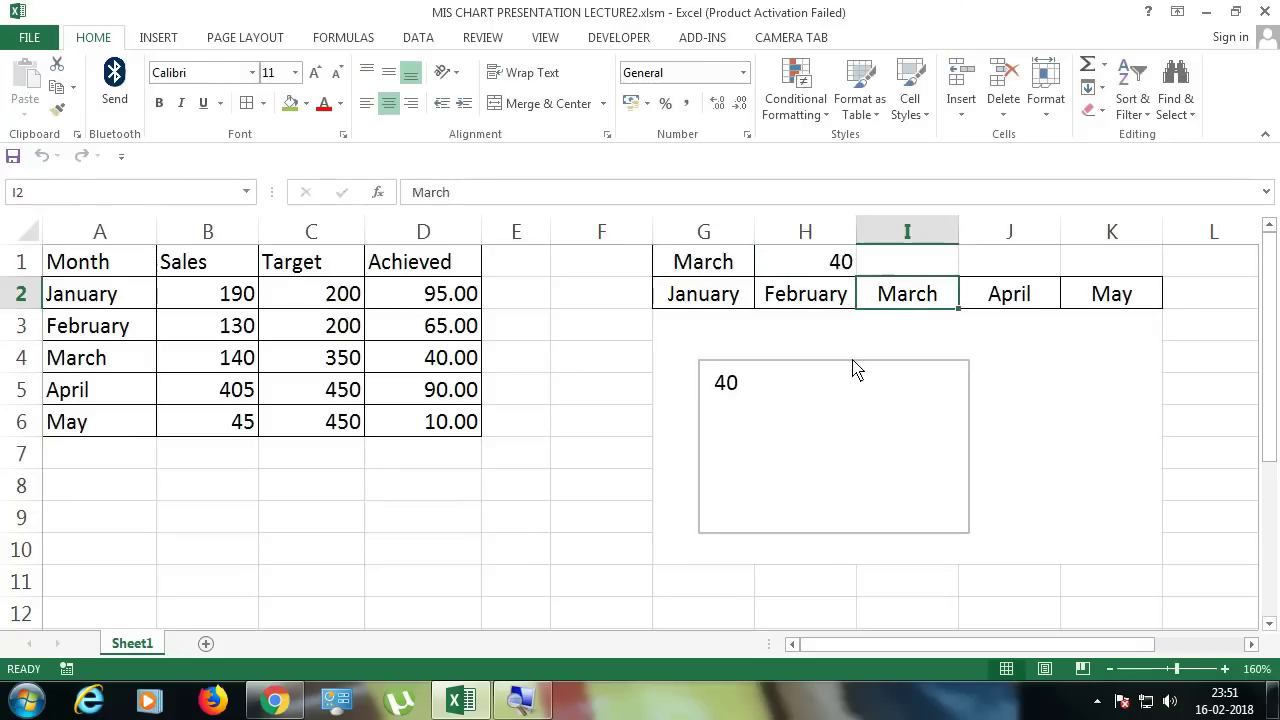
{"action": "left_click", "coordinate": [980, 308]}
Step: Centre the text box's number both ways and enlarge its font to 80 point
{"action": "left_click", "coordinate": [812, 376]}
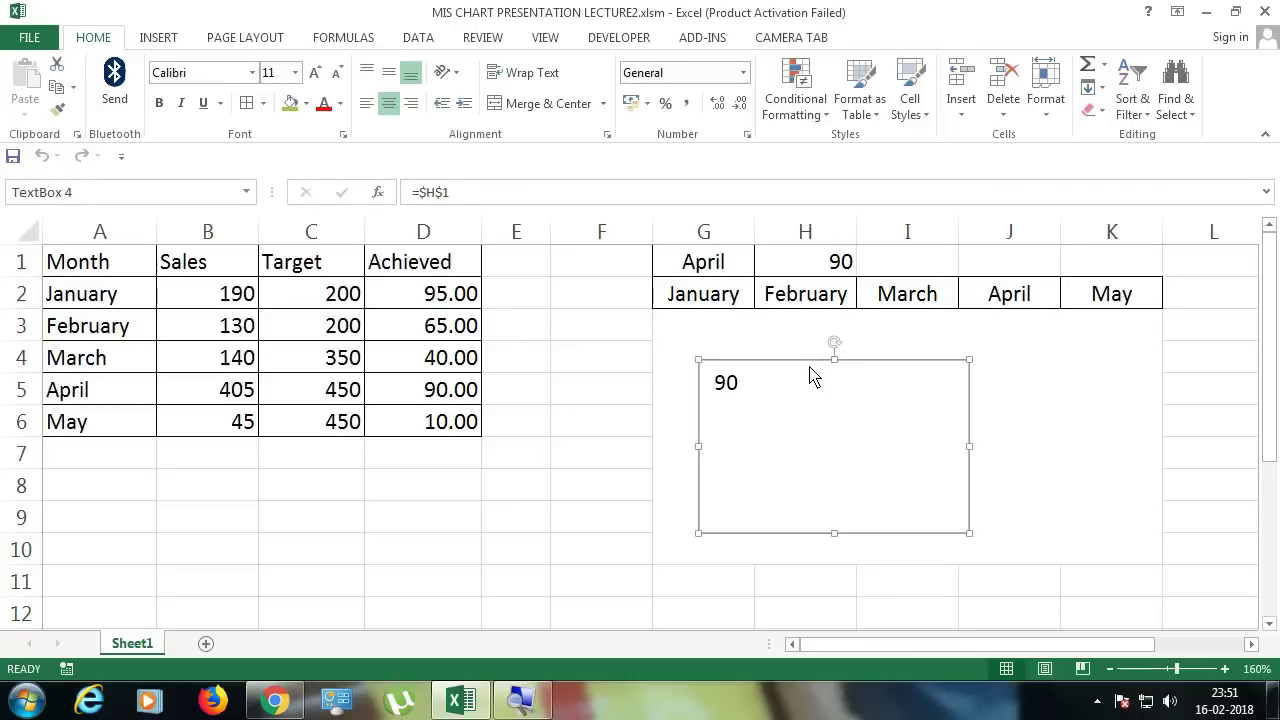
{"action": "left_click", "coordinate": [389, 103]}
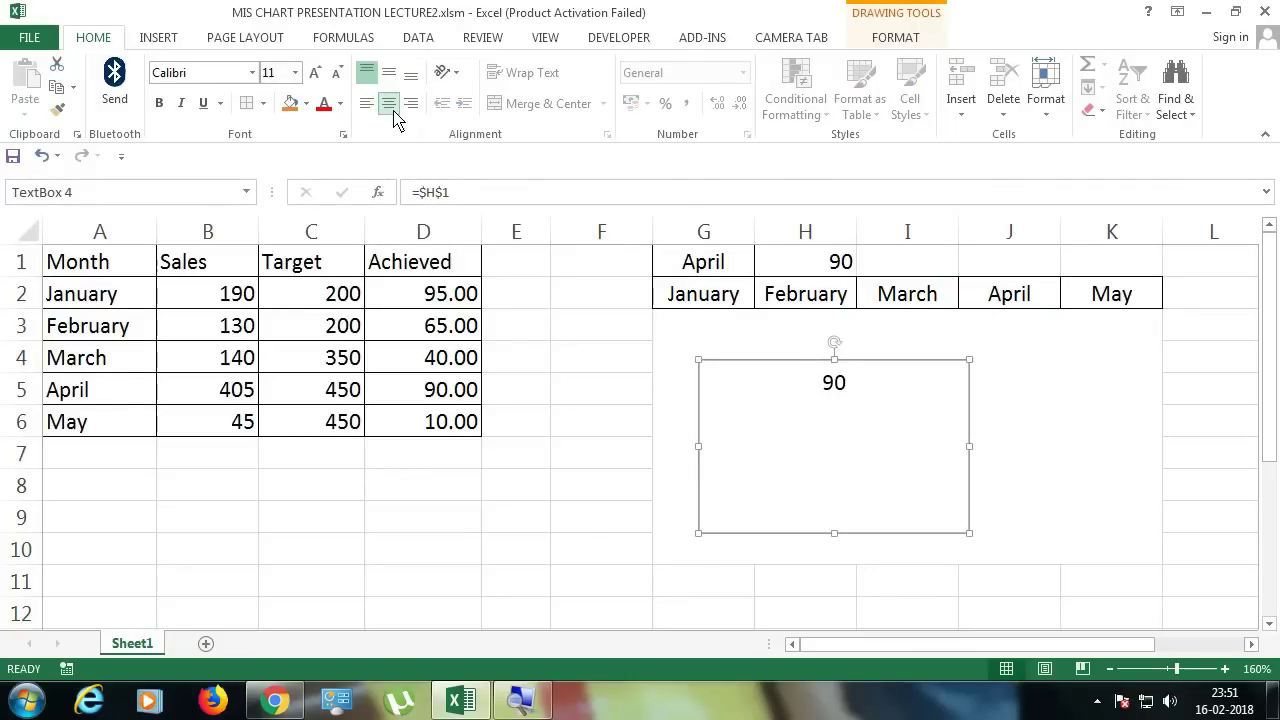
{"action": "left_click", "coordinate": [389, 72]}
{"action": "left_click", "coordinate": [315, 74]}
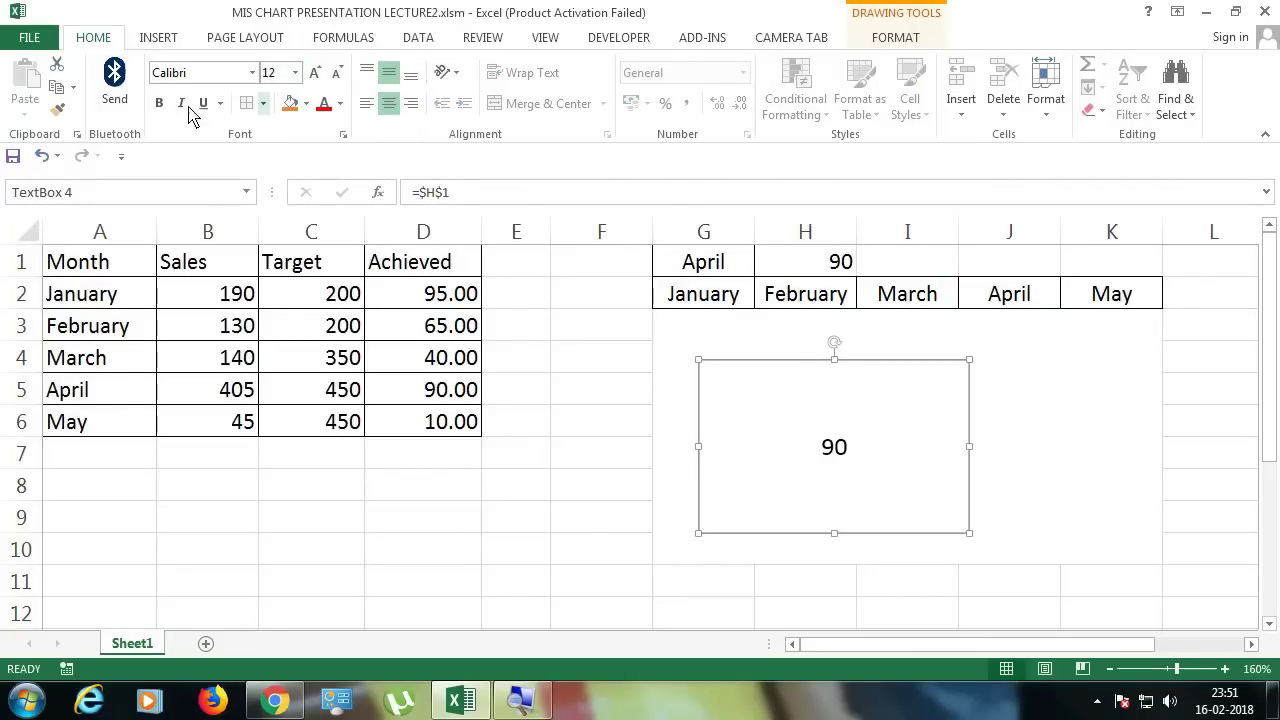
{"action": "left_click", "coordinate": [315, 74]}
{"action": "left_click", "coordinate": [315, 74]}
{"action": "left_click", "coordinate": [315, 74]}
{"action": "left_click", "coordinate": [315, 74]}
{"action": "left_click", "coordinate": [315, 74]}
{"action": "left_click", "coordinate": [315, 74]}
{"action": "left_click", "coordinate": [315, 74]}
{"action": "left_click", "coordinate": [315, 74]}
{"action": "left_click", "coordinate": [315, 74]}
{"action": "left_click", "coordinate": [315, 74]}
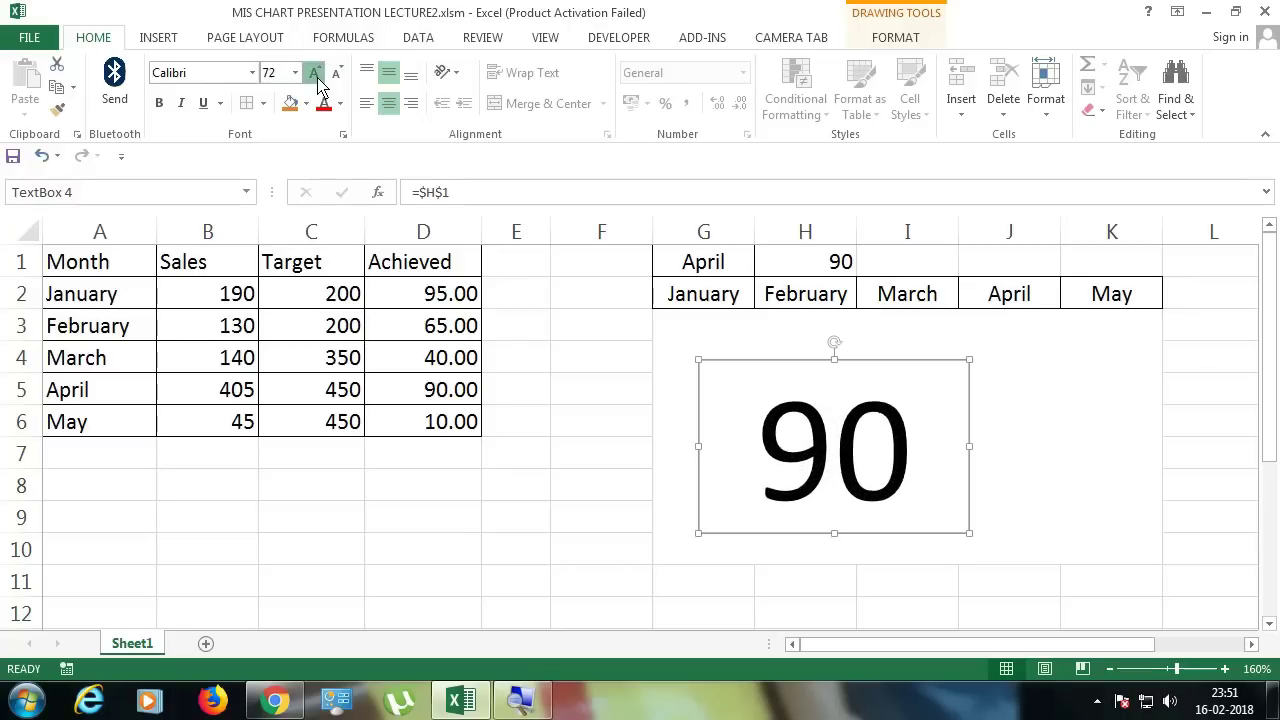
{"action": "left_click", "coordinate": [315, 74]}
Step: Set the number's font to Impact and nudge the text box up and left
{"action": "left_click", "coordinate": [220, 80]}
{"action": "type", "text": "Im"}
{"action": "key", "text": "Return"}
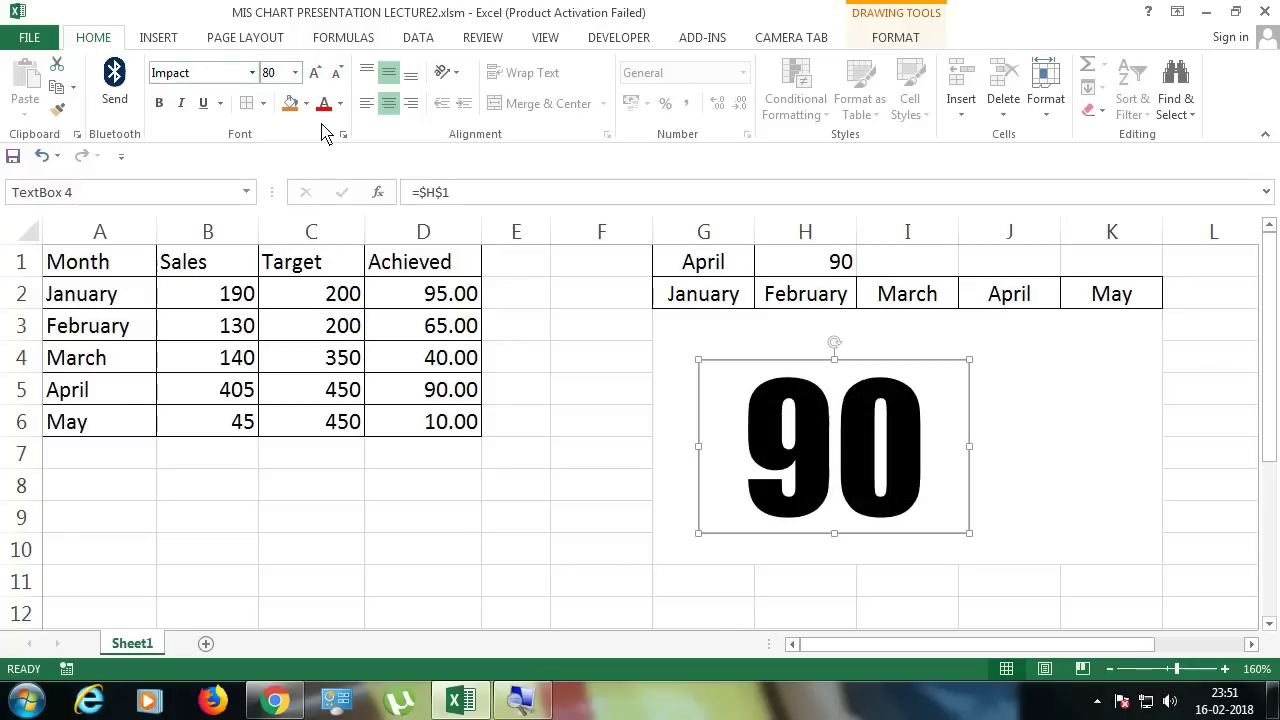
{"action": "left_click_drag", "start_coordinate": [784, 368], "coordinate": [772, 349]}
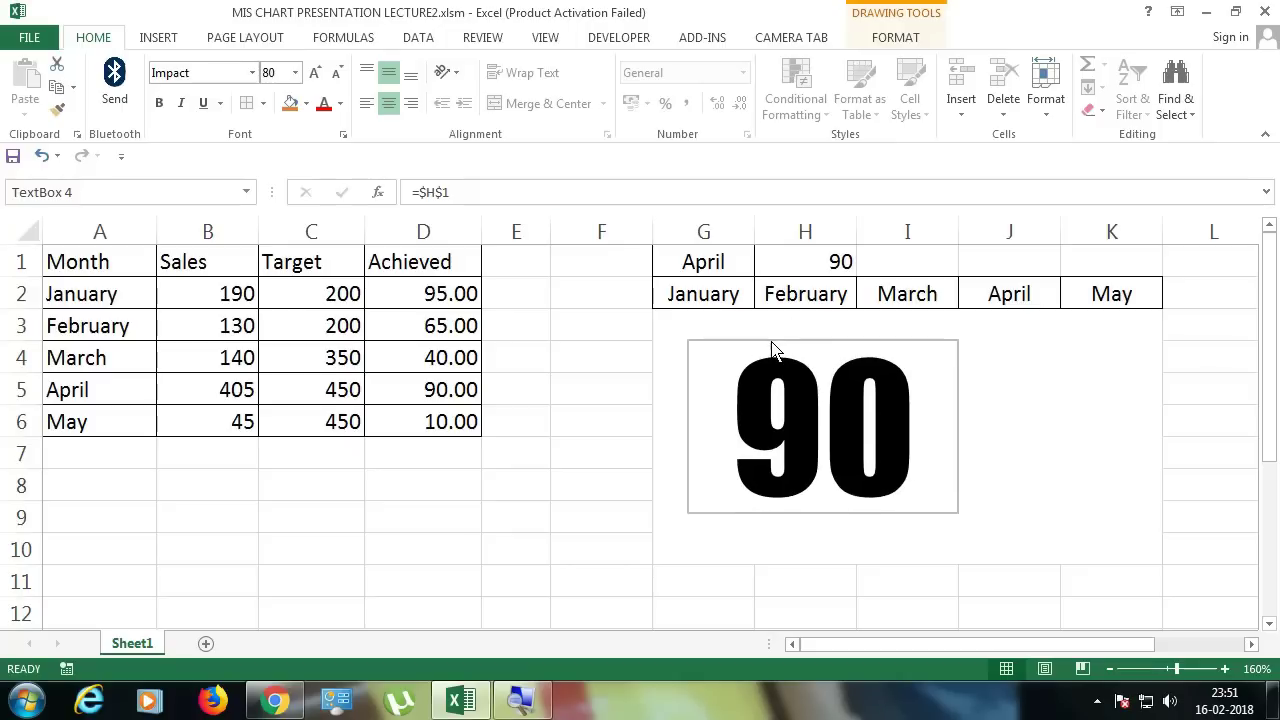
Step: Set the text box's shape outline to No Outline
{"action": "left_click", "coordinate": [895, 37]}
{"action": "left_click", "coordinate": [497, 90]}
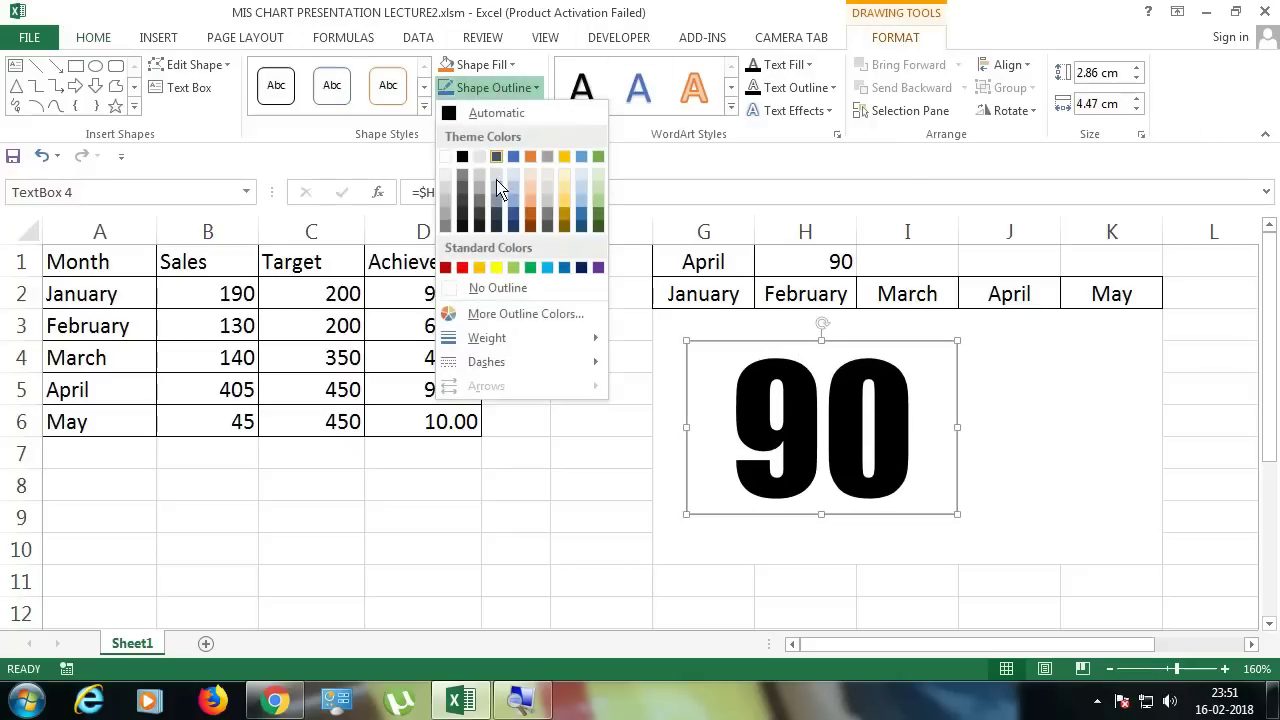
{"action": "left_click", "coordinate": [502, 290]}
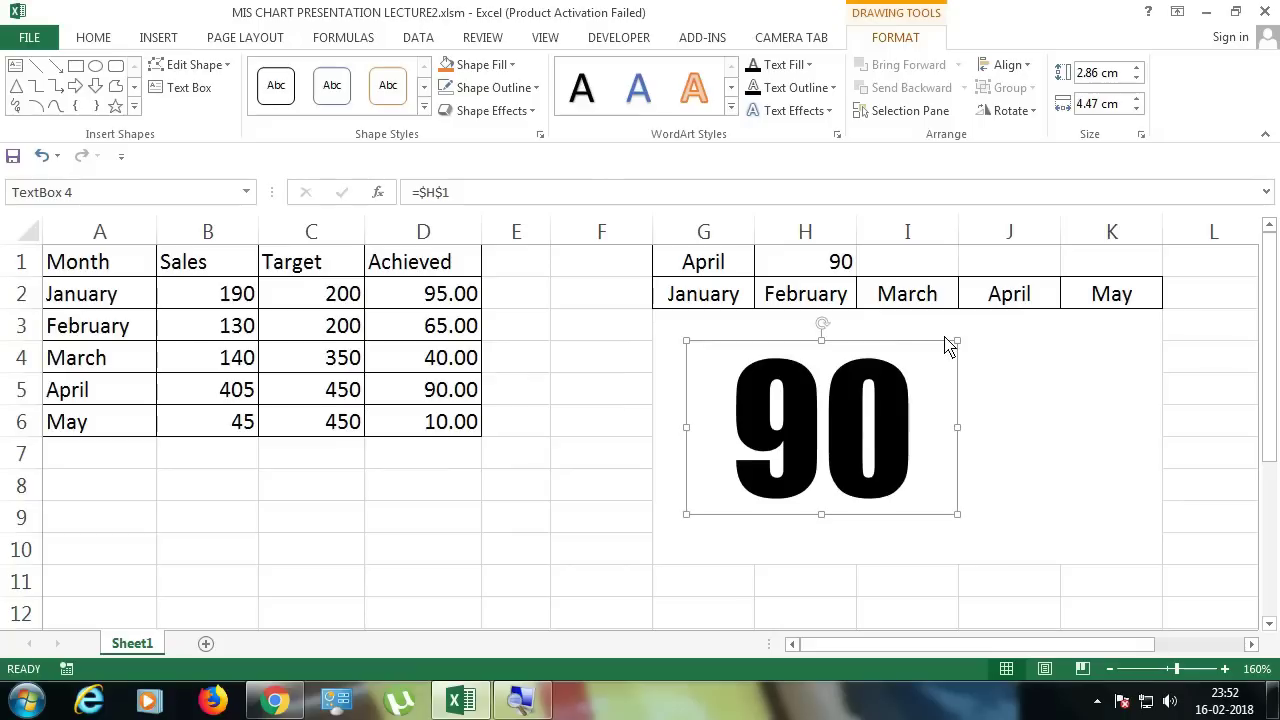
Step: Drag the text box larger and raise the number's font size to 115
{"action": "left_click_drag", "start_coordinate": [957, 342], "coordinate": [997, 329]}
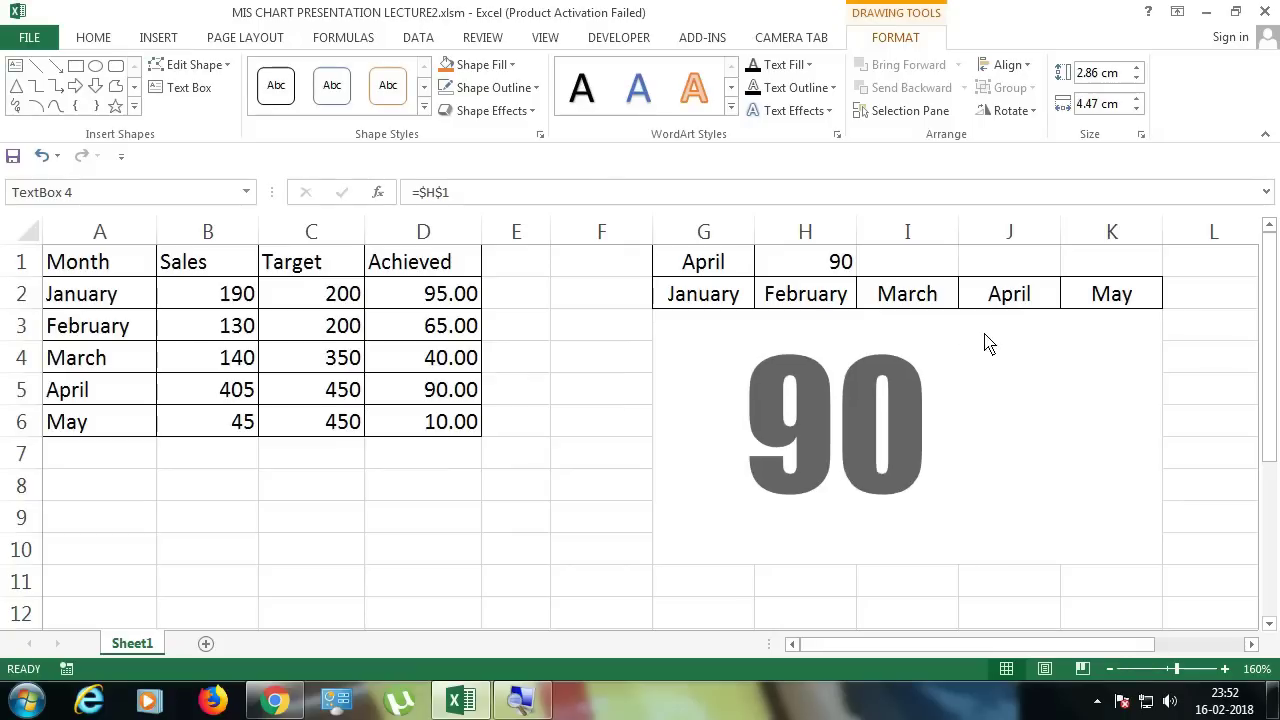
{"action": "left_click_drag", "start_coordinate": [686, 514], "coordinate": [661, 542]}
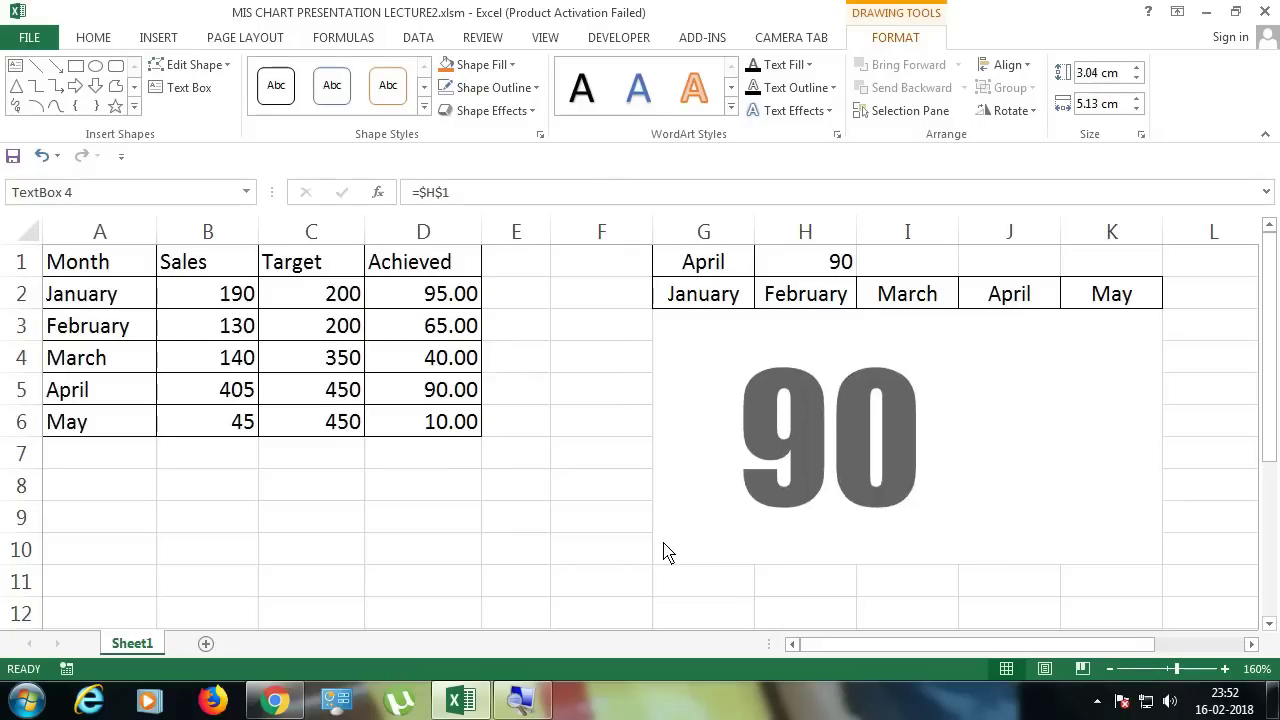
{"action": "left_click", "coordinate": [93, 37]}
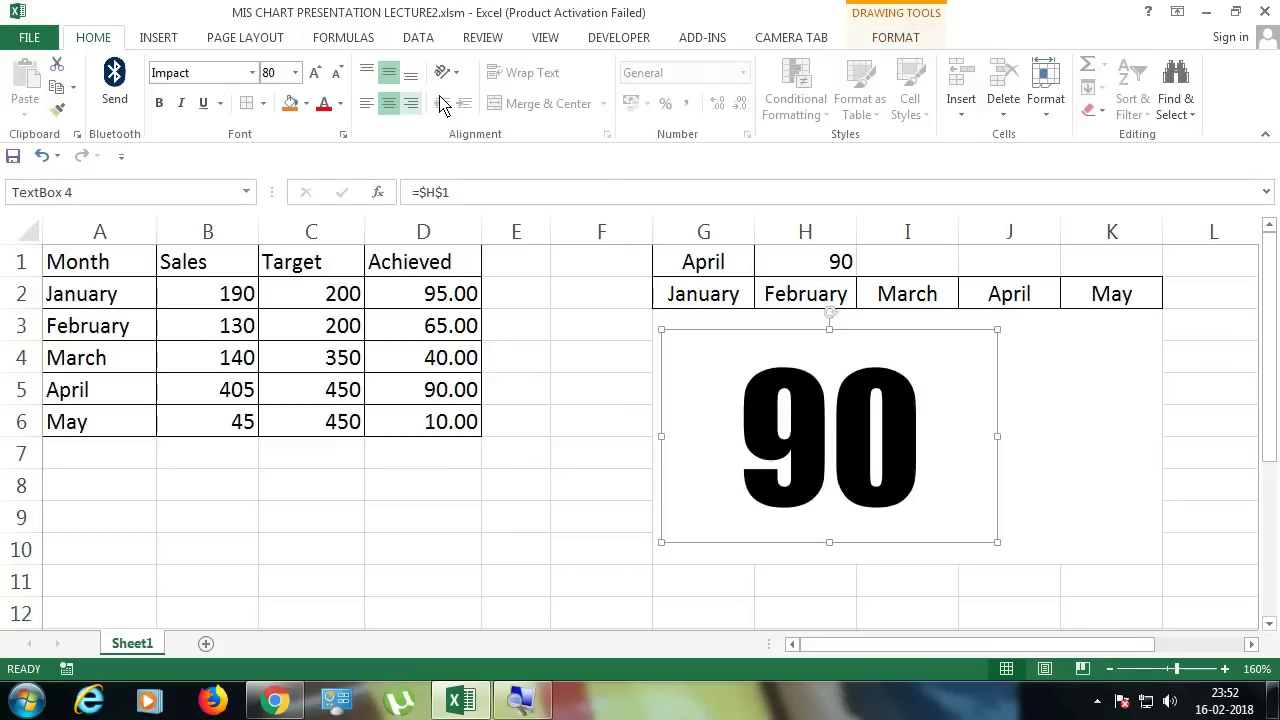
{"action": "left_click", "coordinate": [316, 74]}
{"action": "left_click", "coordinate": [316, 74]}
{"action": "left_click", "coordinate": [316, 74]}
{"action": "left_click", "coordinate": [316, 74]}
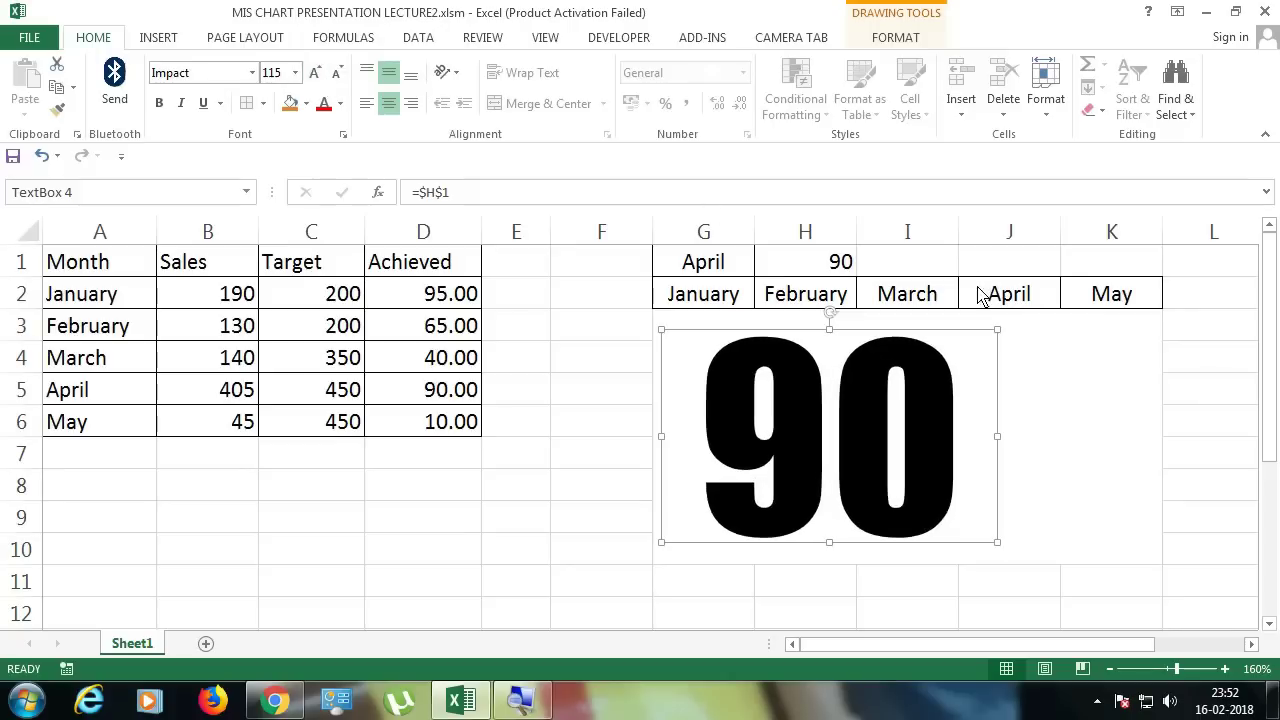
Step: Merge N3:O11 into one cell beside the number display, then select the G1:H1 lookup cells
{"action": "left_click", "coordinate": [1251, 644]}
{"action": "left_click", "coordinate": [1251, 644]}
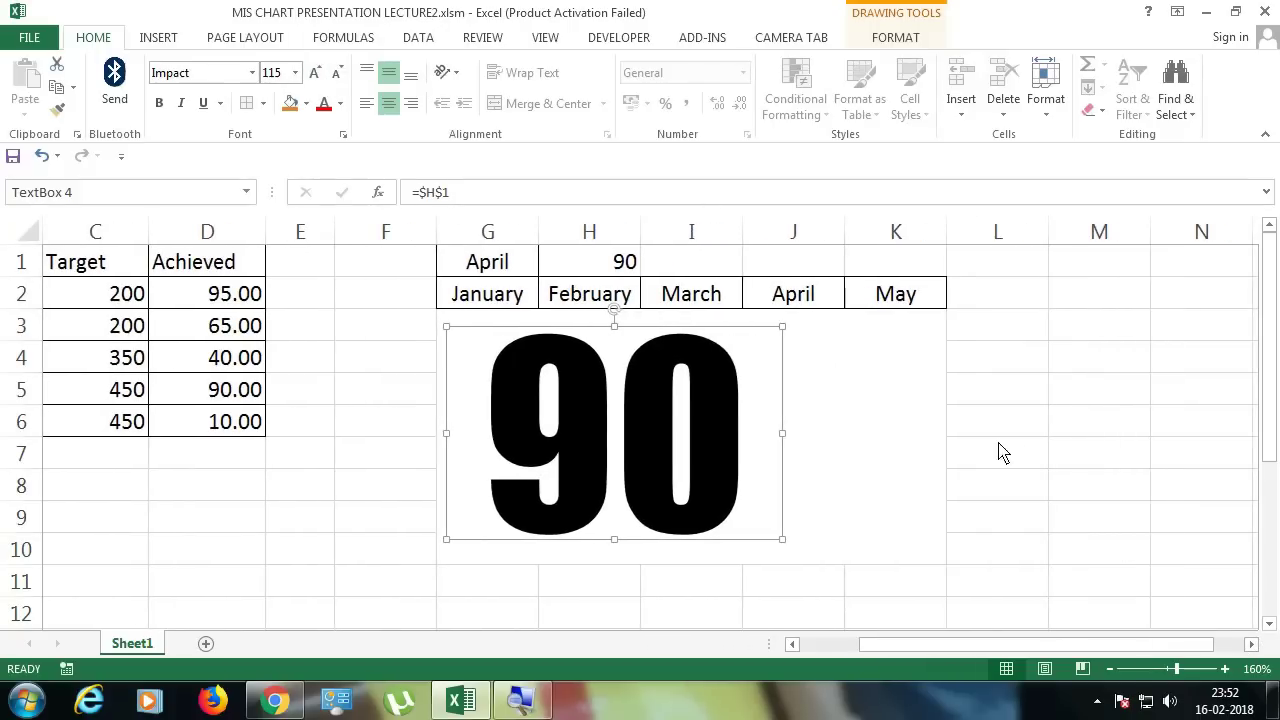
{"action": "left_click", "coordinate": [1251, 644]}
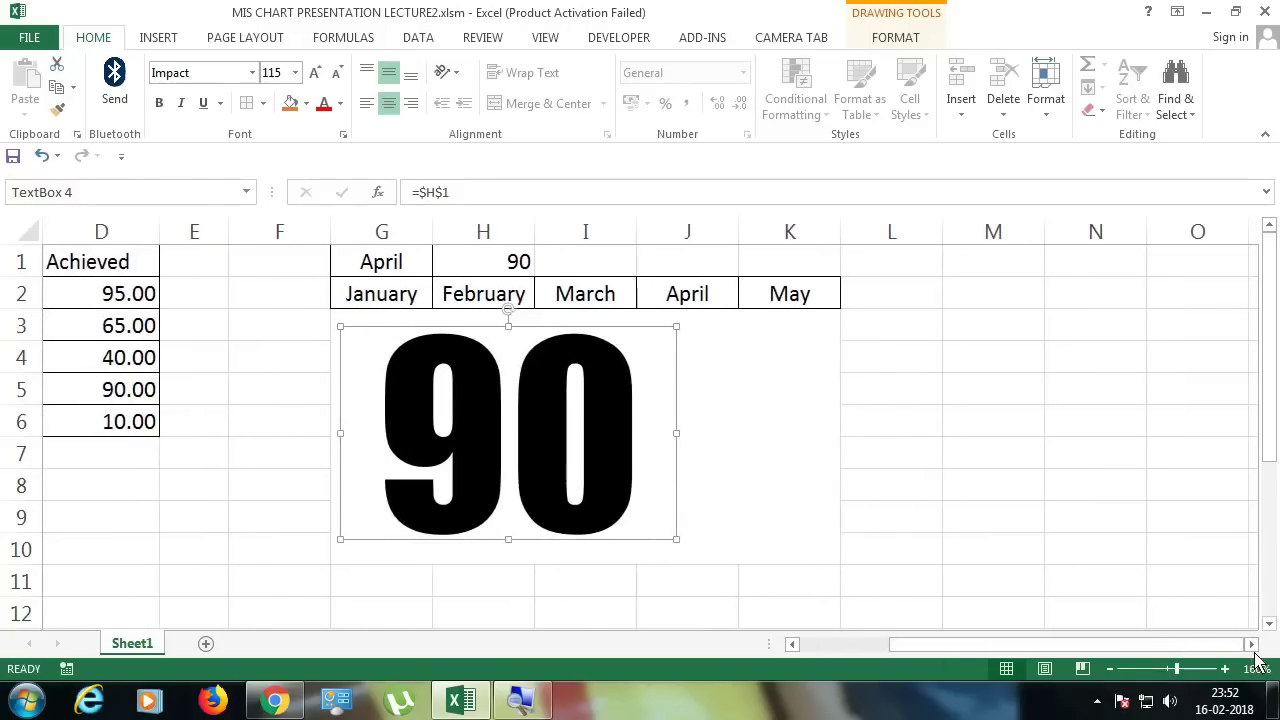
{"action": "left_click", "coordinate": [1251, 644]}
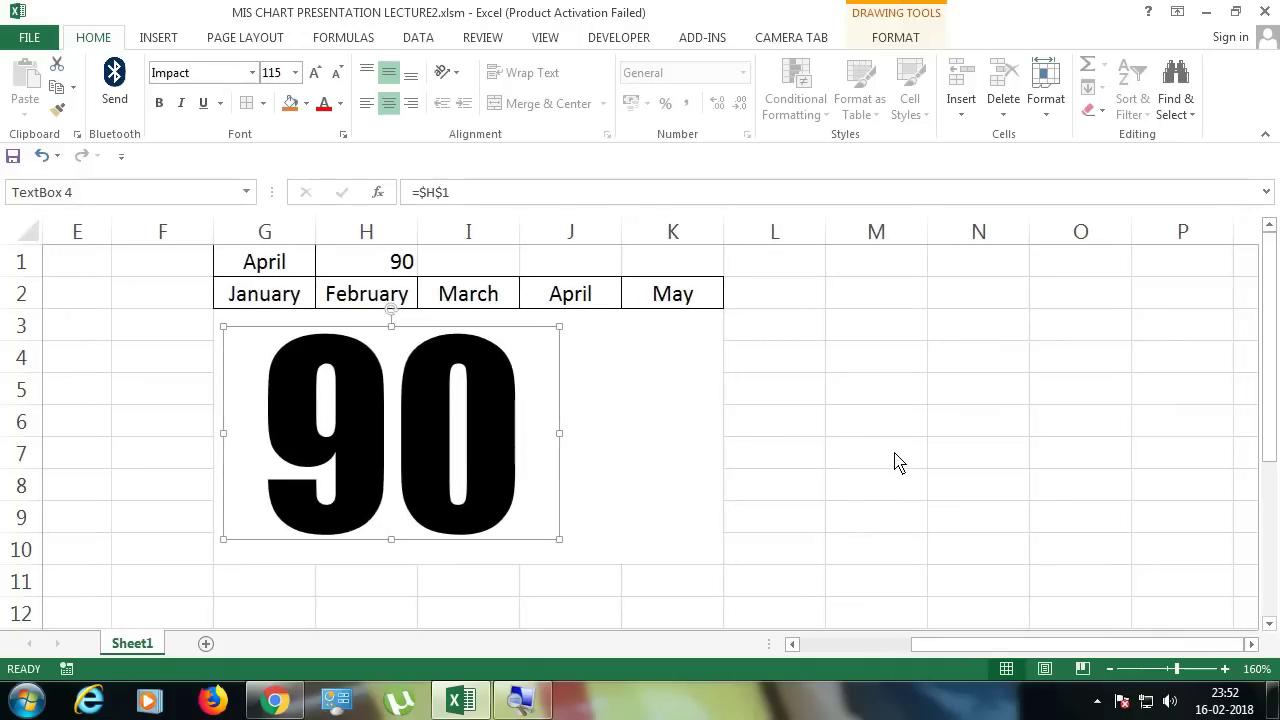
{"action": "left_click_drag", "start_coordinate": [981, 304], "coordinate": [1098, 575]}
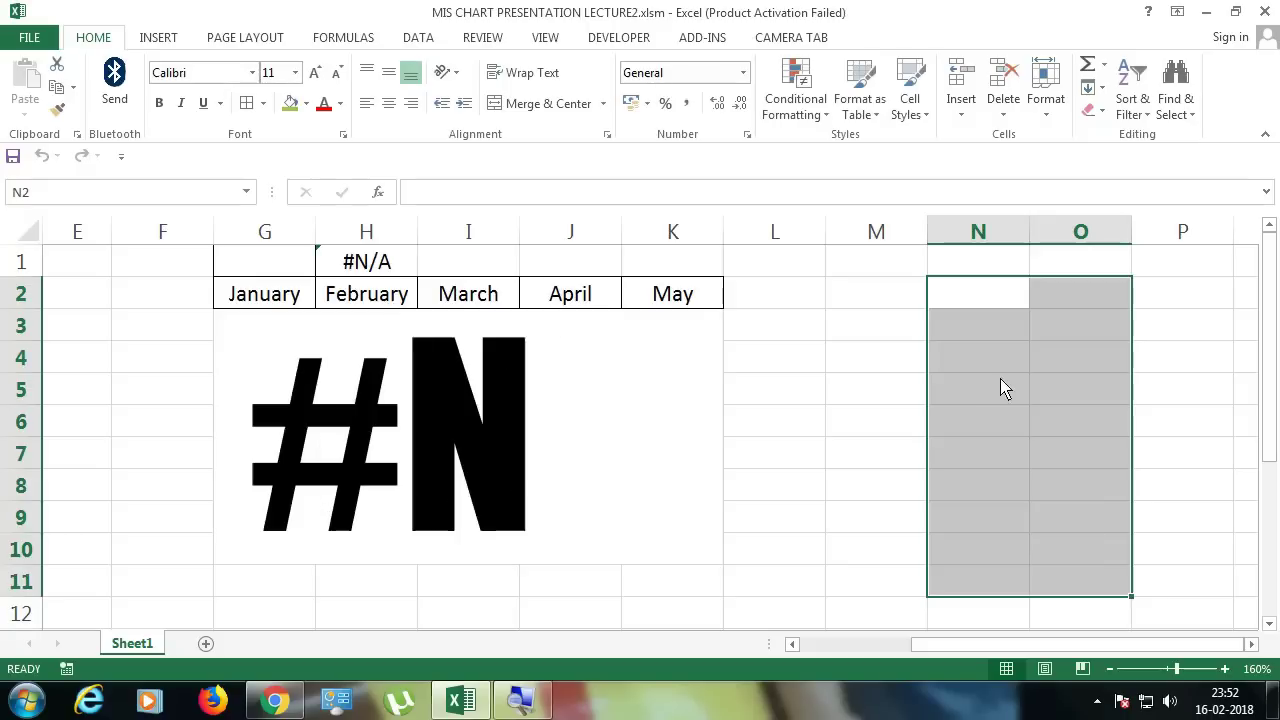
{"action": "left_click_drag", "start_coordinate": [988, 334], "coordinate": [1092, 592]}
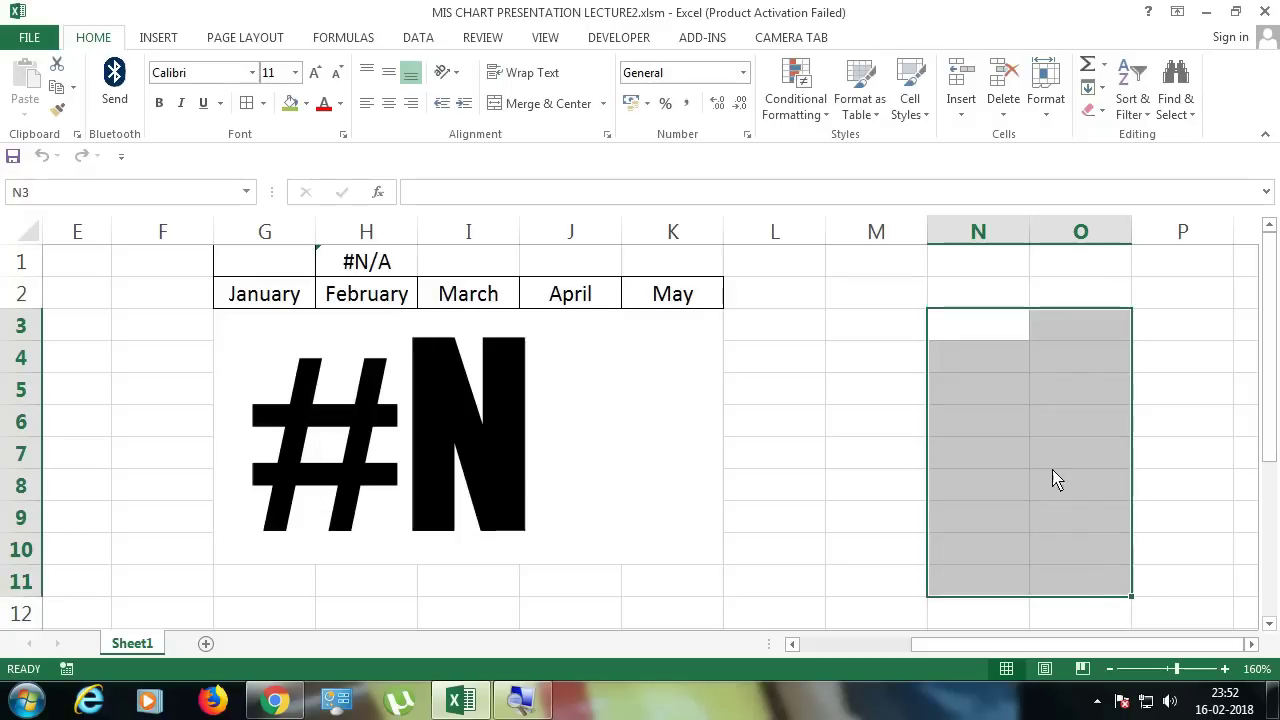
{"action": "left_click", "coordinate": [512, 104]}
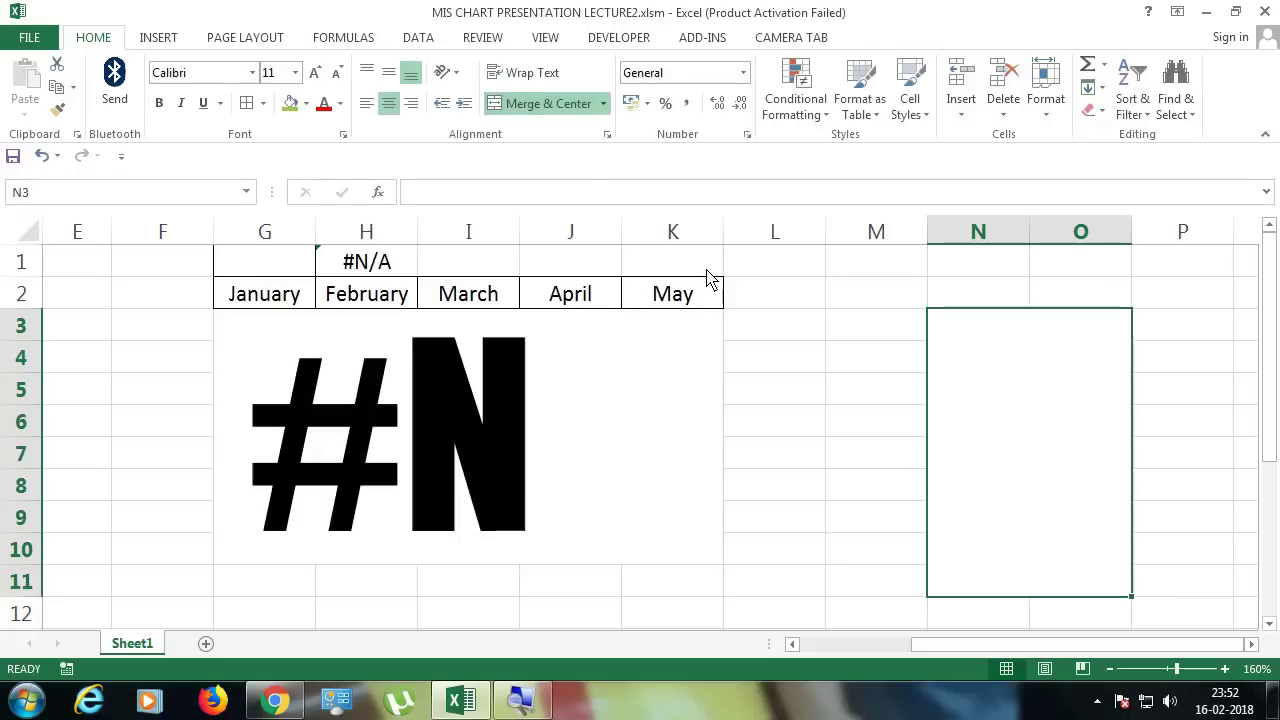
{"action": "mouse_move", "coordinate": [277, 261]}
{"action": "left_mouse_down"}
{"action": "mouse_move", "coordinate": [382, 268]}
{"action": "mouse_move", "coordinate": [336, 270]}
{"action": "left_mouse_up"}
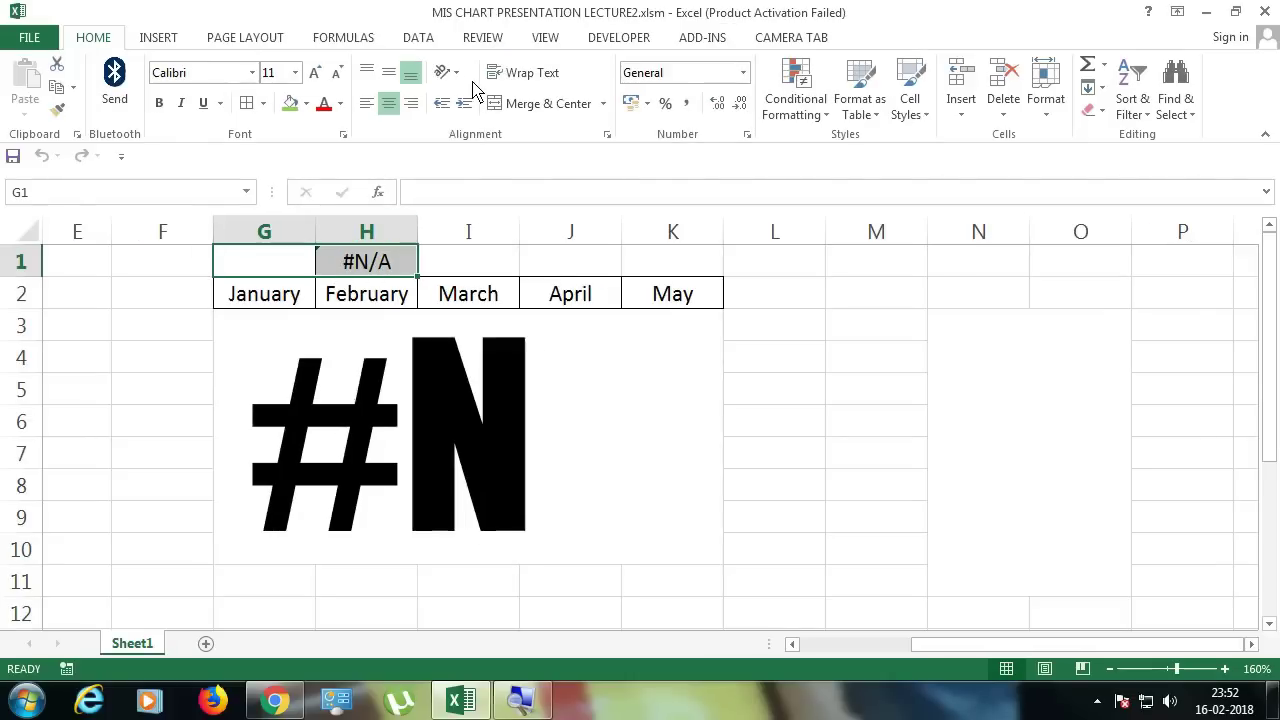
Step: Insert a clustered column chart of the selected month's value from G1:H1
{"action": "left_click", "coordinate": [172, 40]}
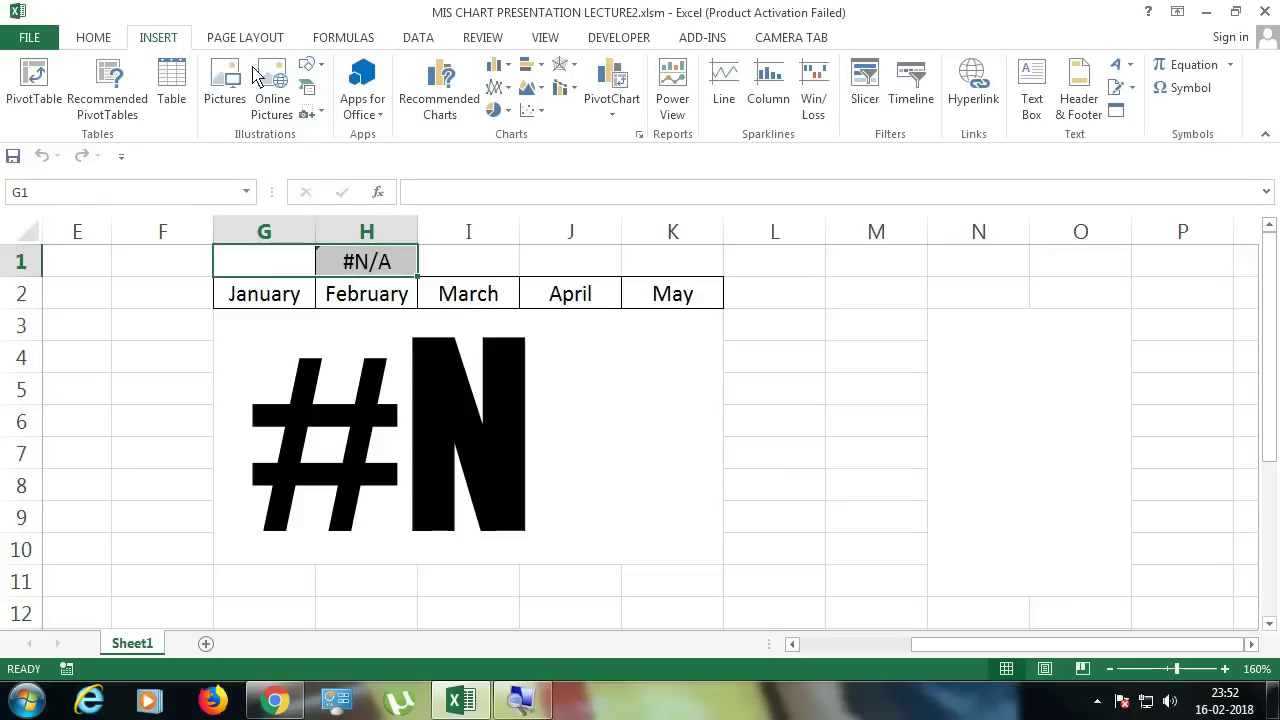
{"action": "left_click", "coordinate": [497, 65]}
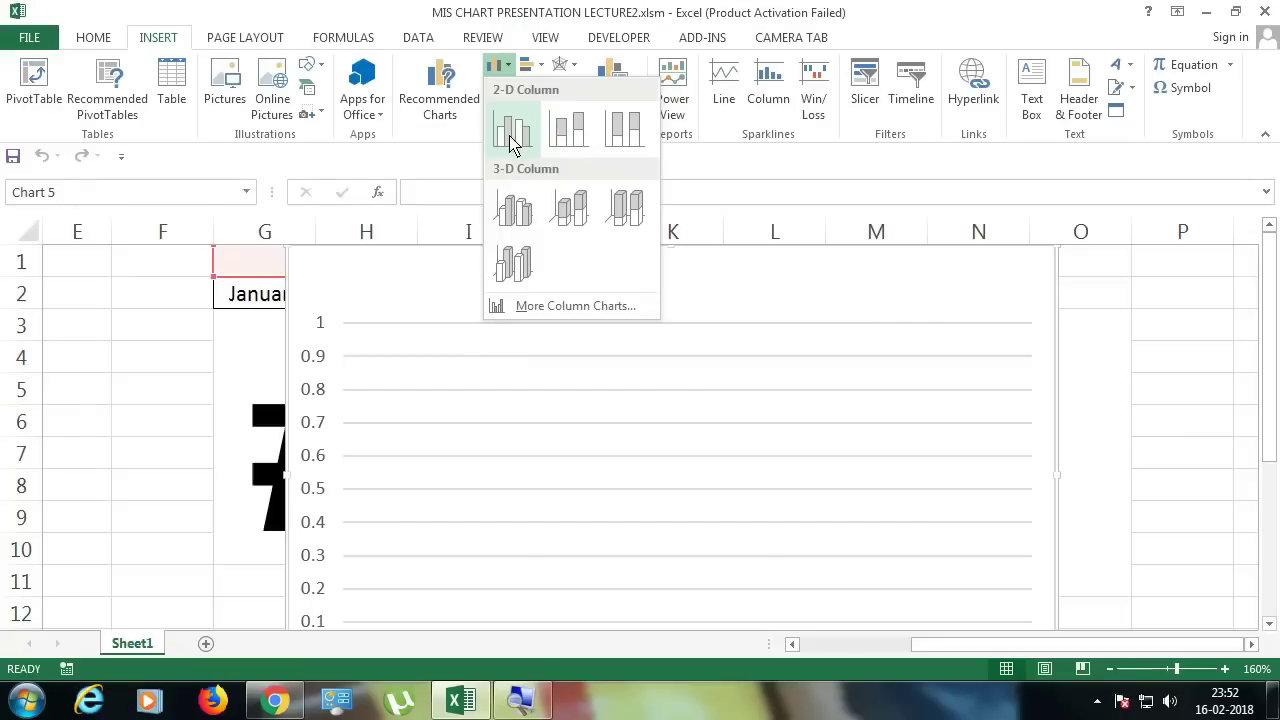
{"action": "left_click", "coordinate": [510, 143]}
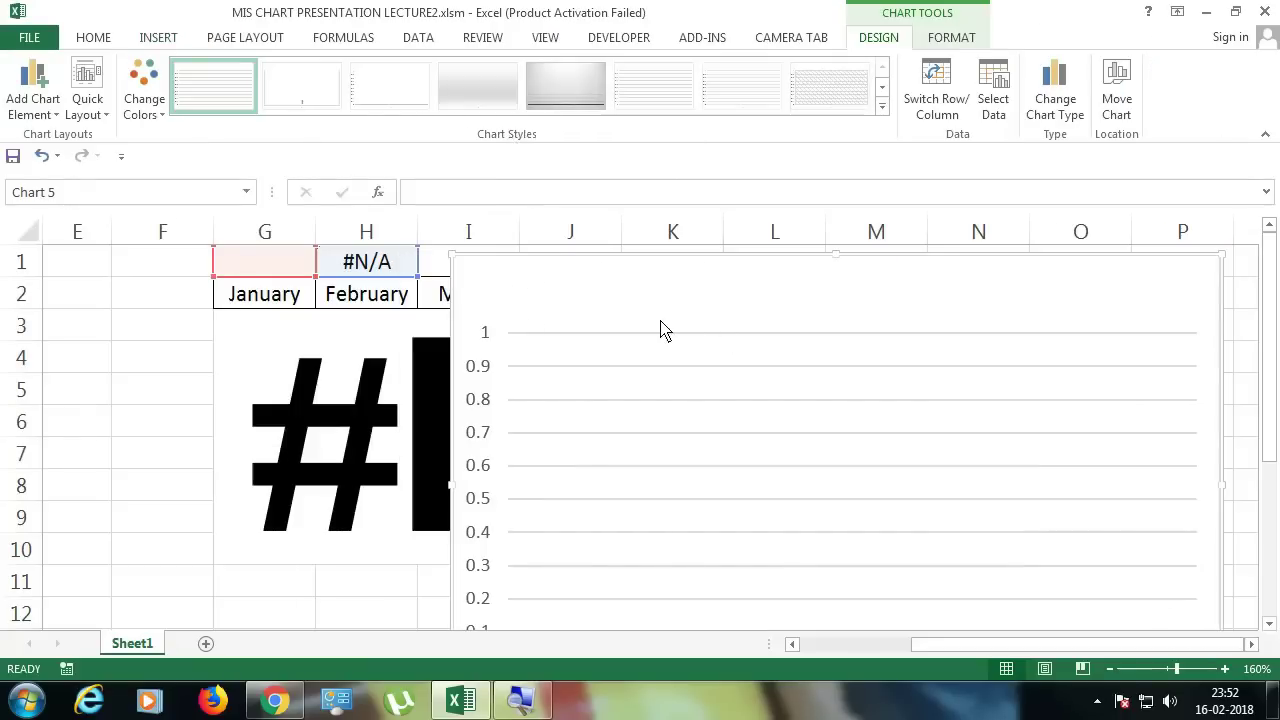
{"action": "left_click", "coordinate": [264, 301]}
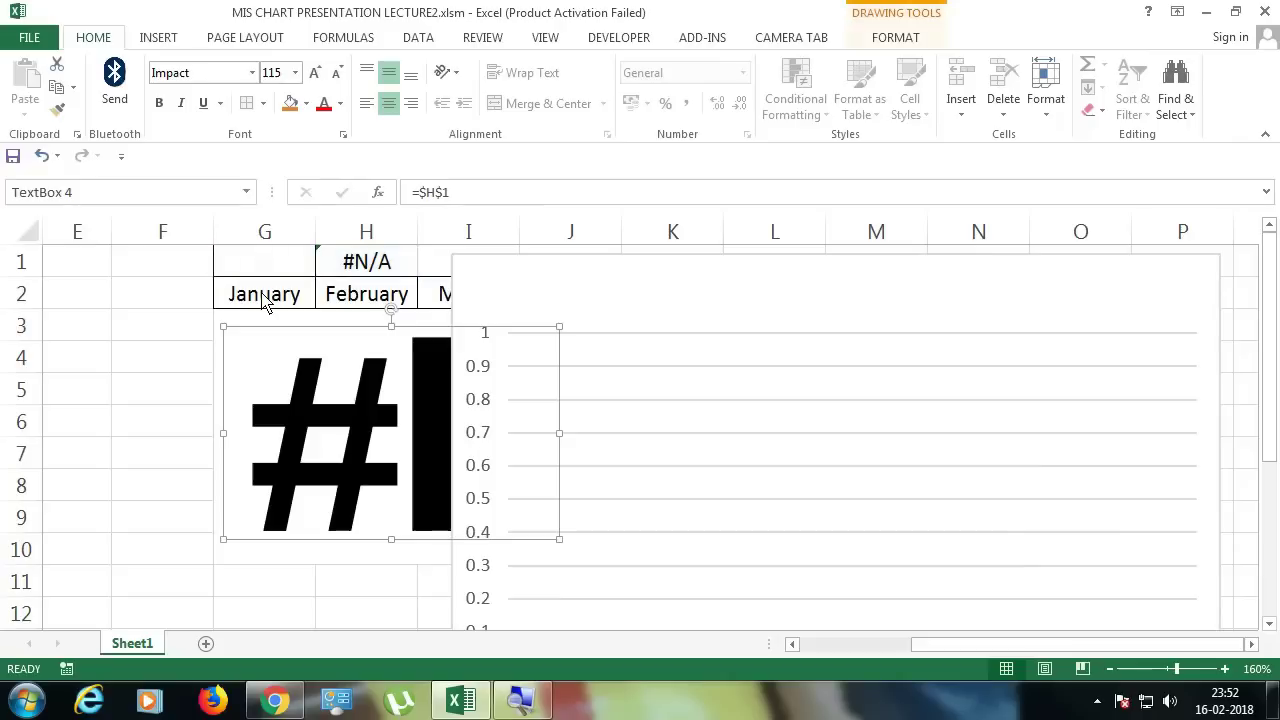
Step: Pick January so the chart shows 95, and drag the chart right of the big number
{"action": "left_click", "coordinate": [190, 298]}
{"action": "left_click", "coordinate": [251, 298]}
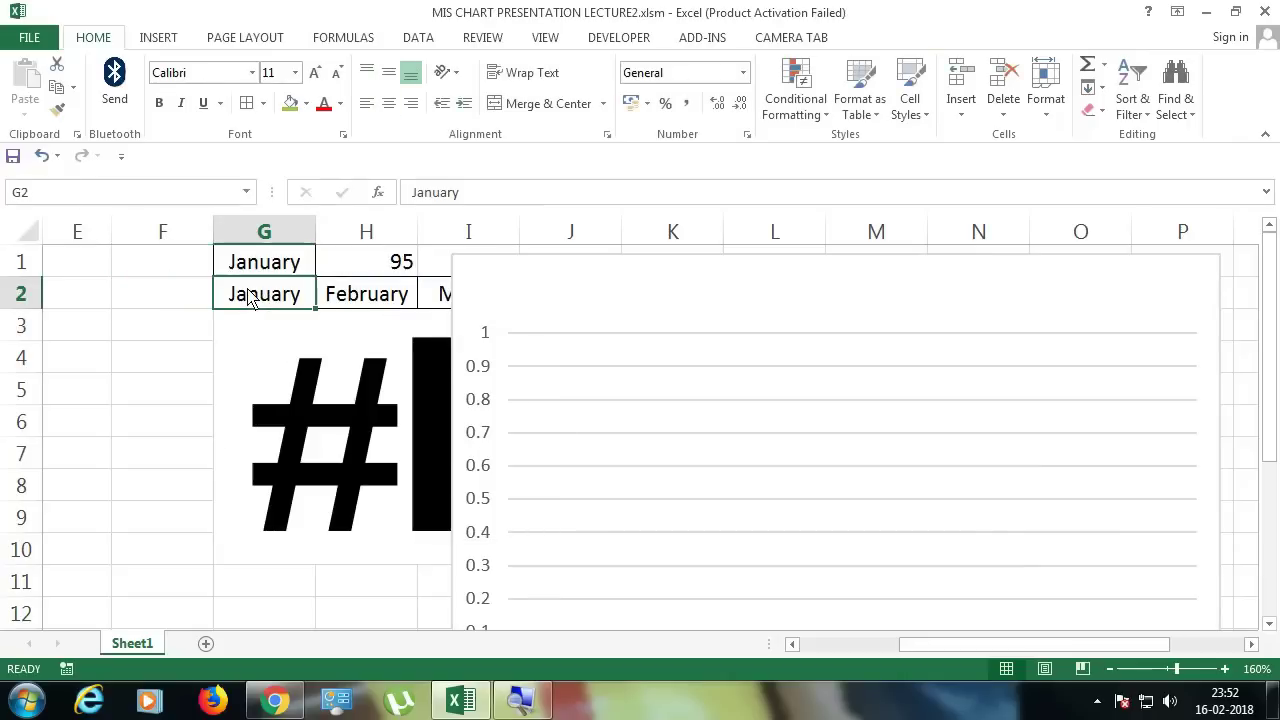
{"action": "scroll", "coordinate": [651, 357], "scroll_direction": "down", "scroll_amount": 1}
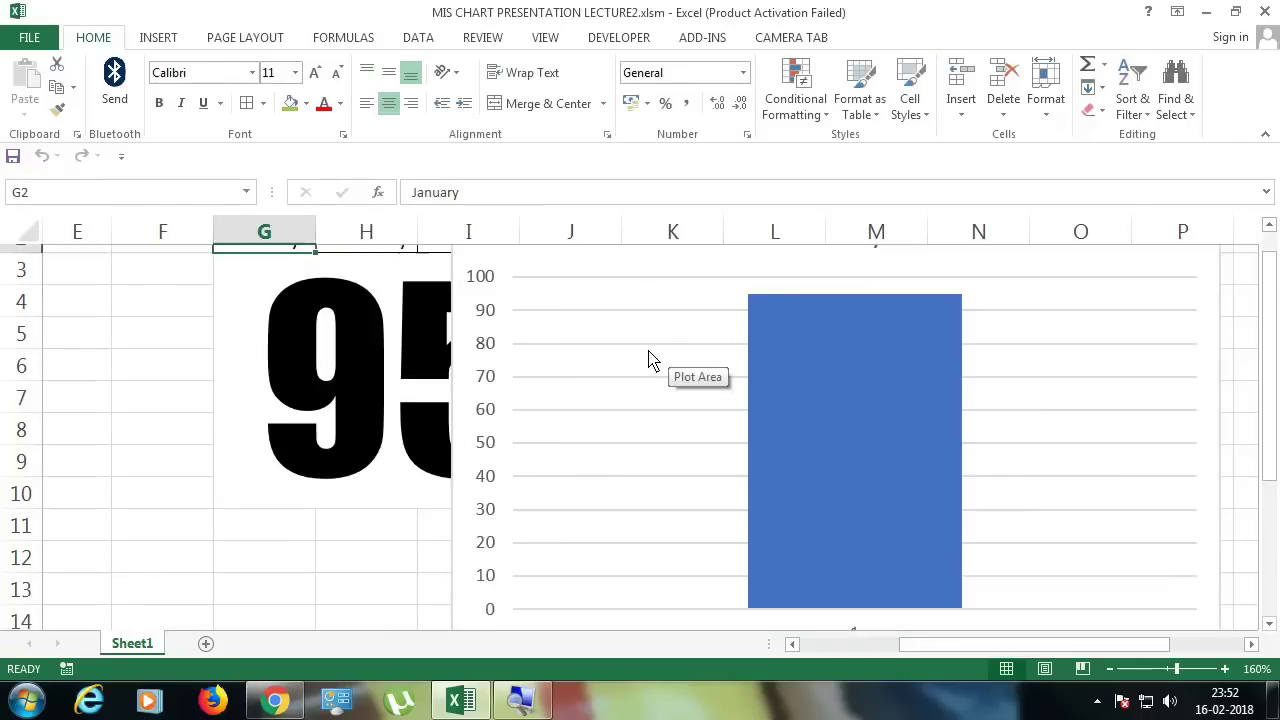
{"action": "scroll", "coordinate": [650, 360], "scroll_direction": "up", "scroll_amount": 1}
{"action": "key", "text": "super"}
{"action": "key", "text": "super"}
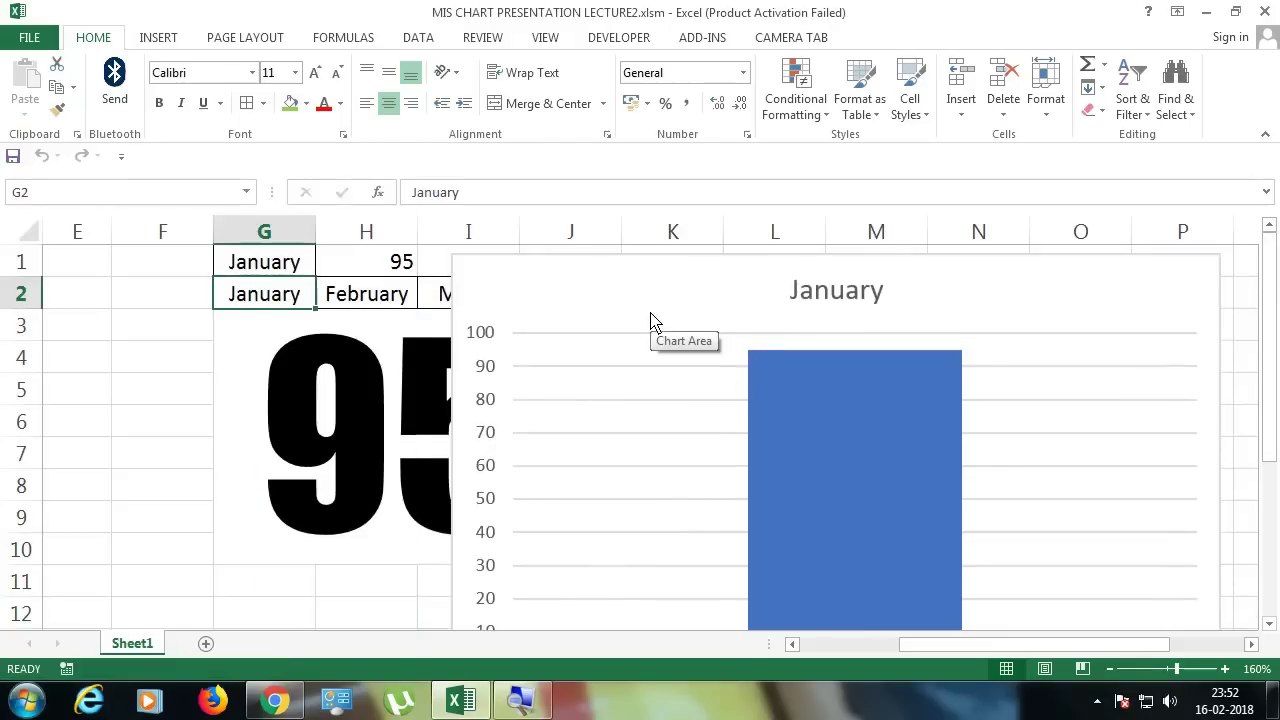
{"action": "left_click_drag", "start_coordinate": [615, 315], "coordinate": [770, 312]}
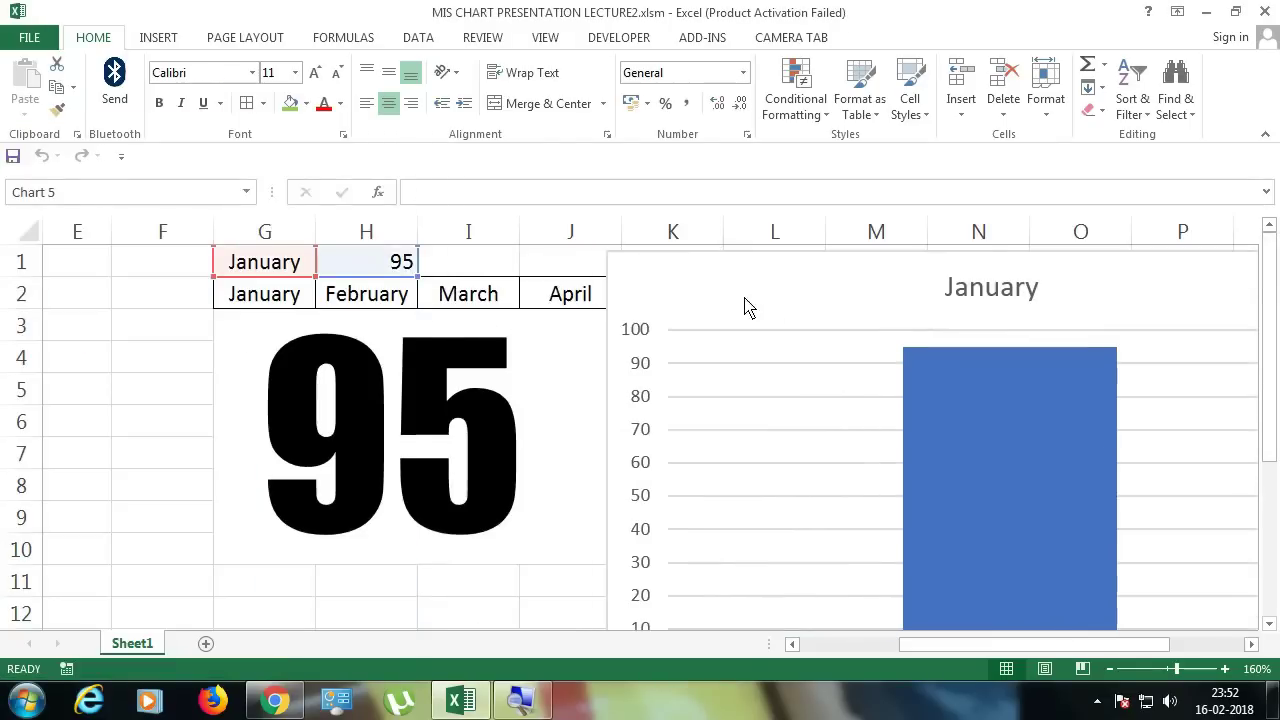
Step: Test the dashboard by clicking blank cells and the January–April month cells, ending on February
{"action": "left_click", "coordinate": [380, 328]}
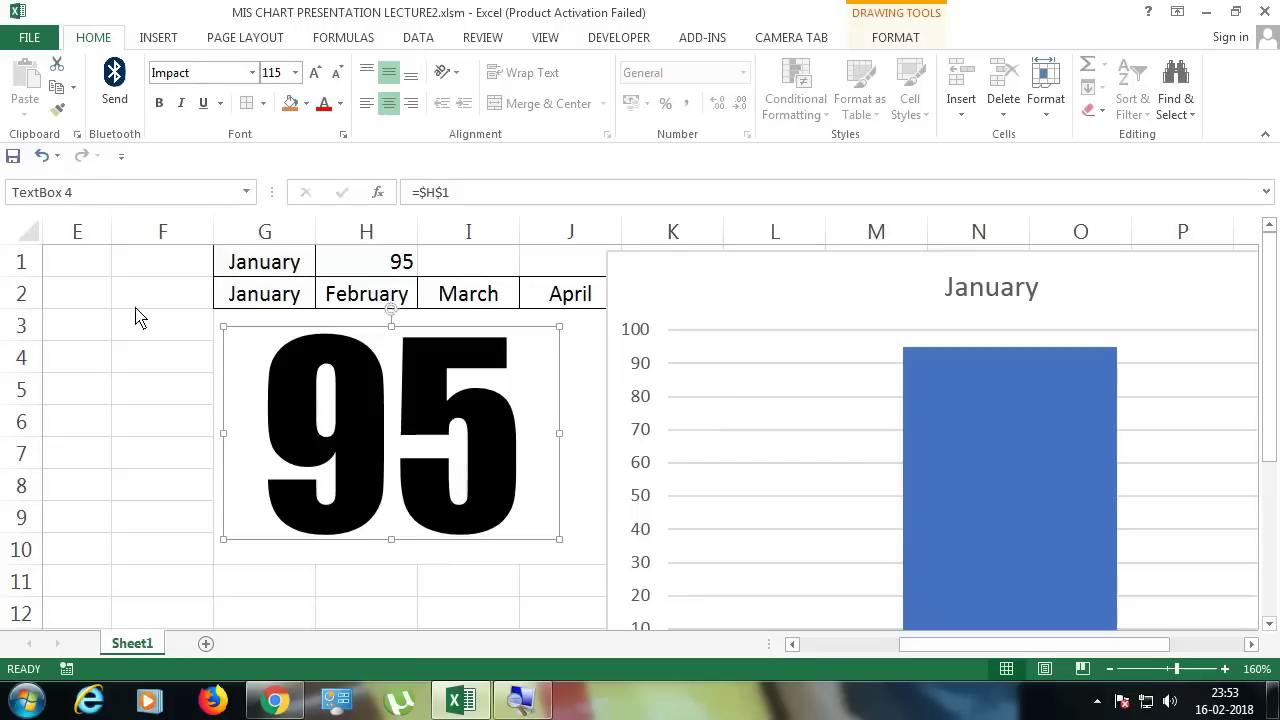
{"action": "left_click", "coordinate": [145, 295]}
{"action": "left_click", "coordinate": [380, 306]}
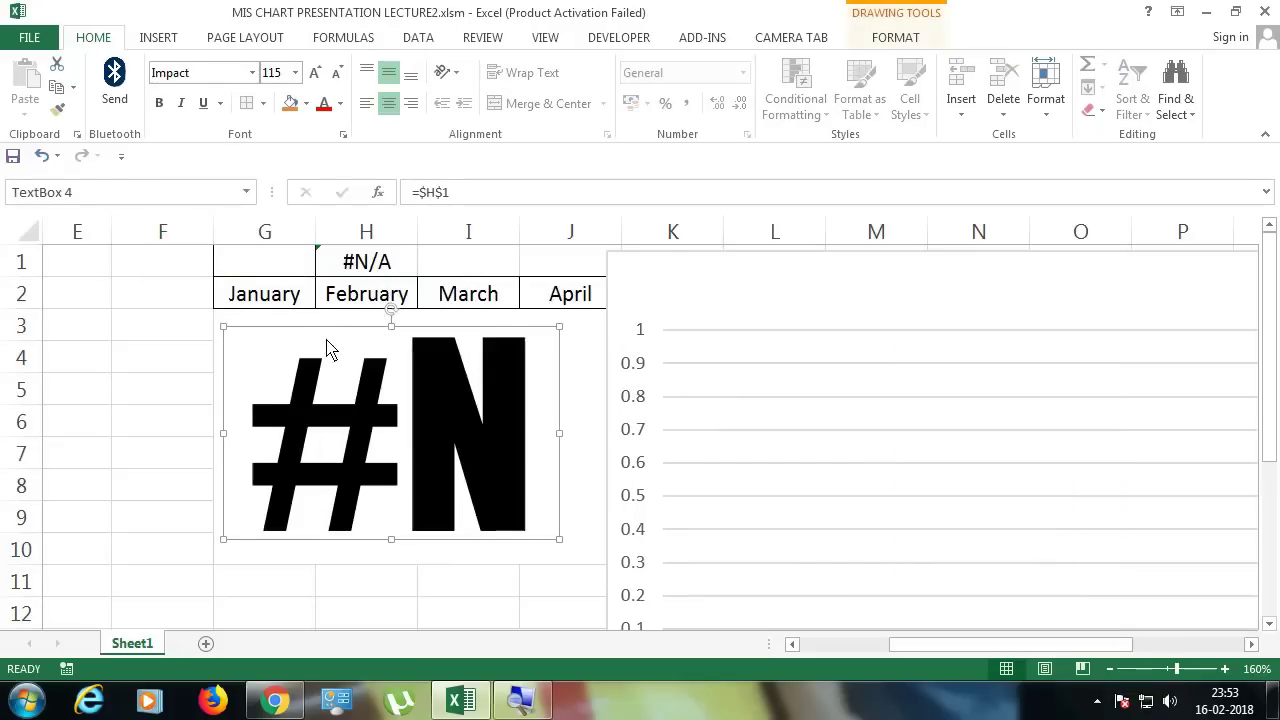
{"action": "left_click", "coordinate": [362, 300]}
{"action": "left_click", "coordinate": [470, 303]}
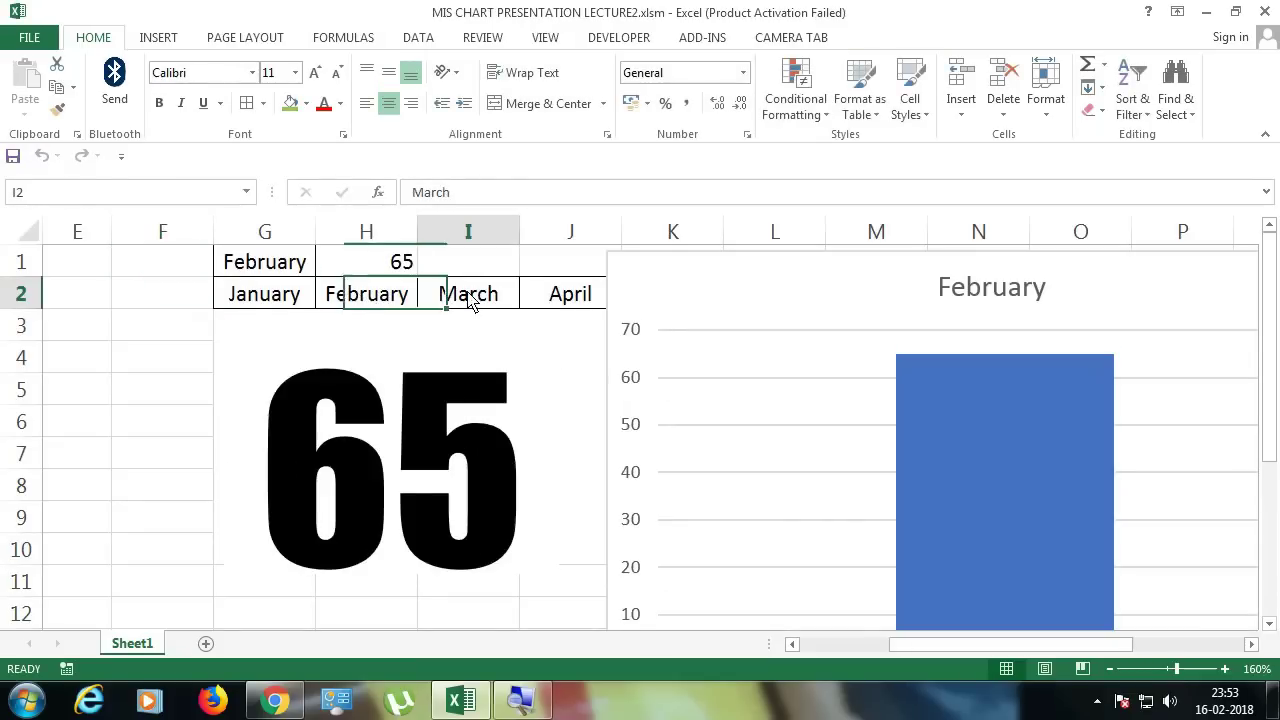
{"action": "left_click", "coordinate": [302, 302]}
{"action": "left_click", "coordinate": [372, 302]}
{"action": "left_click", "coordinate": [478, 306]}
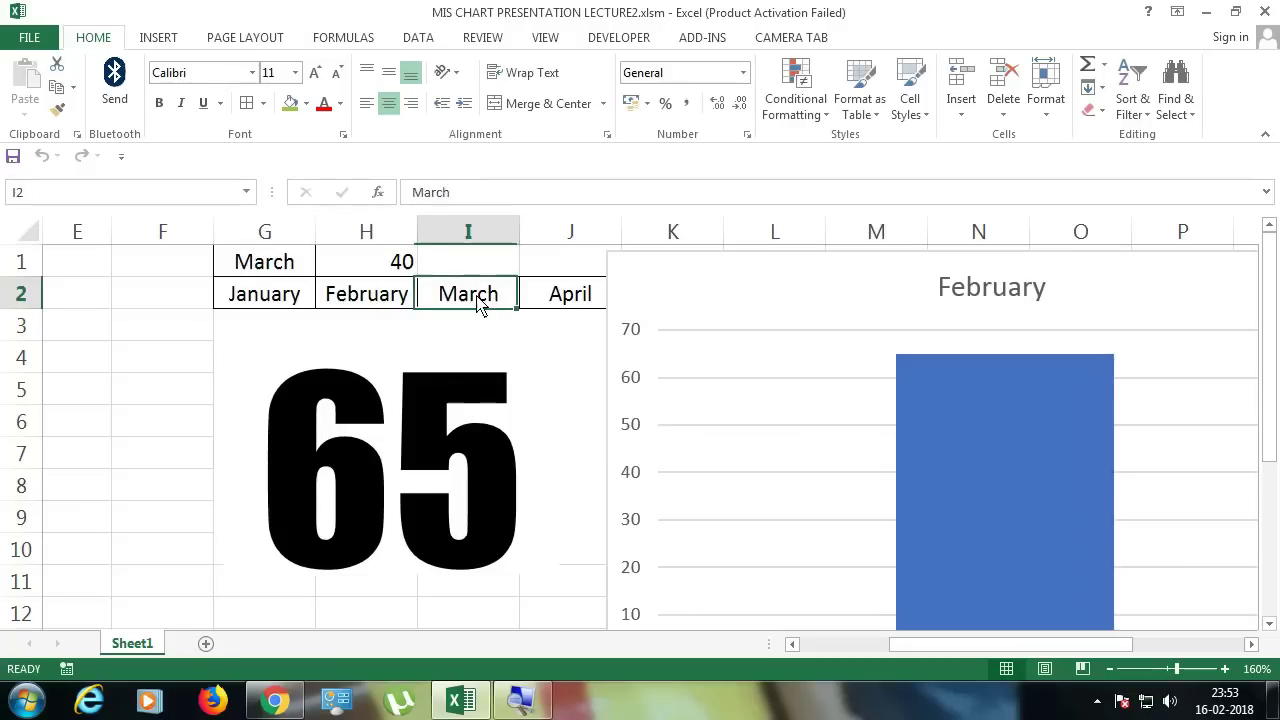
{"action": "left_click", "coordinate": [560, 304]}
{"action": "left_click", "coordinate": [493, 308]}
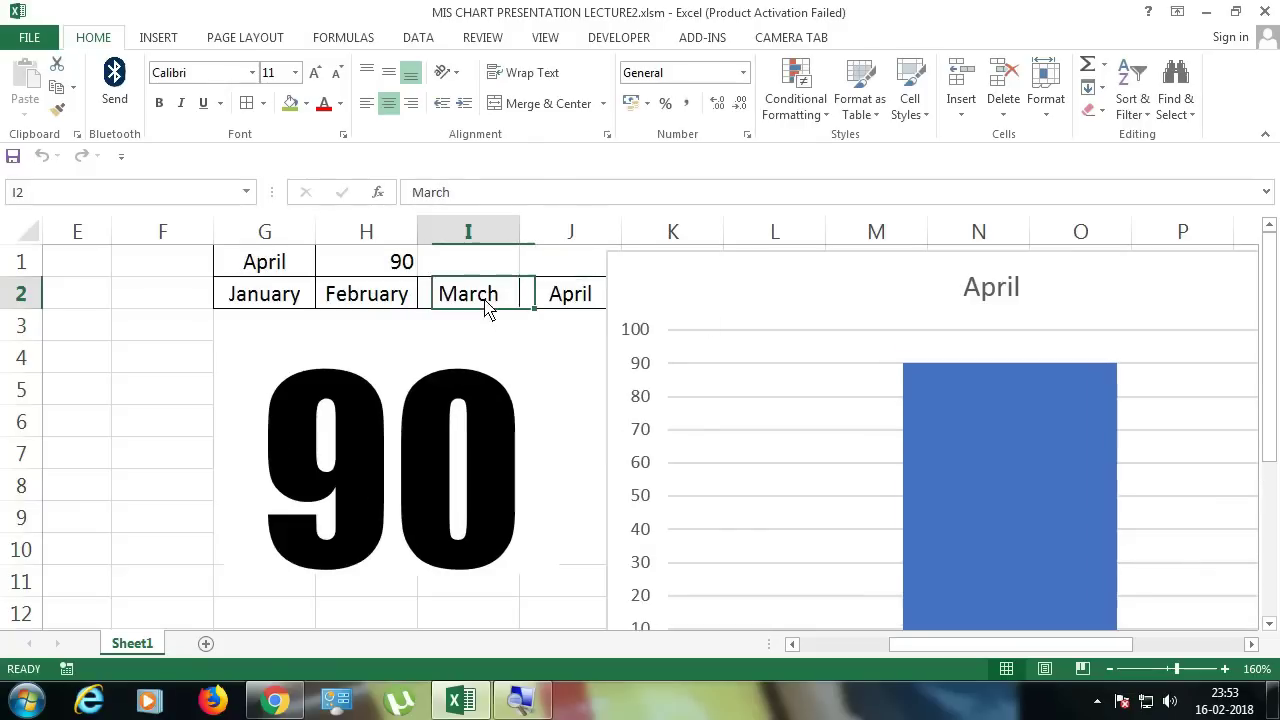
{"action": "left_click", "coordinate": [384, 296]}
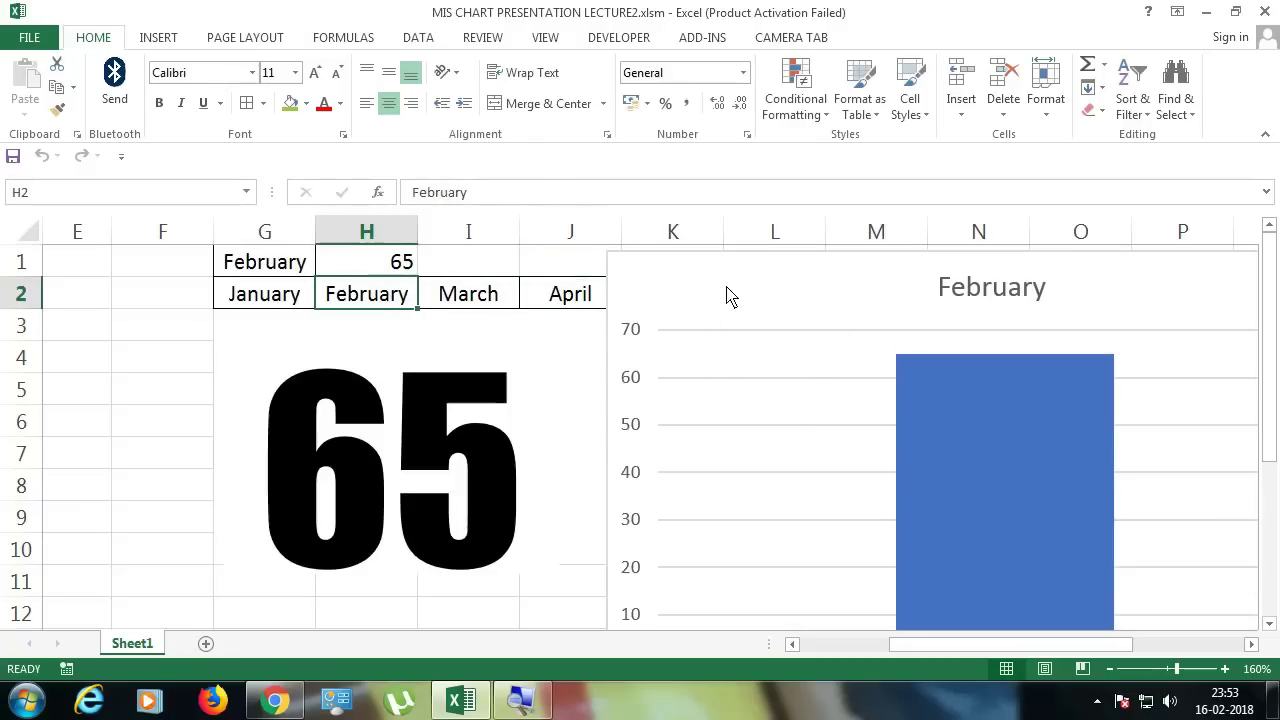
Step: Move the chart and shrink it into columns L–O beside the big number
{"action": "left_click_drag", "start_coordinate": [727, 294], "coordinate": [713, 290]}
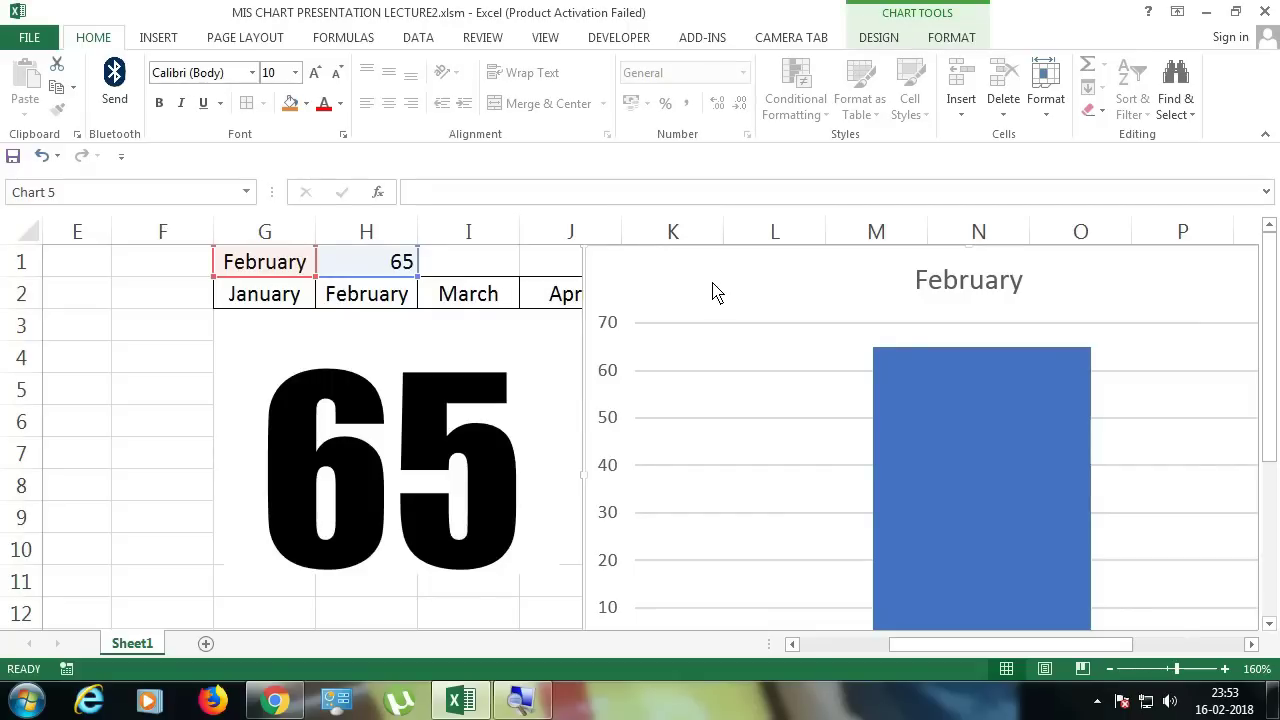
{"action": "left_click_drag", "start_coordinate": [713, 293], "coordinate": [737, 309]}
{"action": "mouse_move", "coordinate": [620, 274]}
{"action": "left_mouse_down"}
{"action": "mouse_move", "coordinate": [815, 338]}
{"action": "mouse_move", "coordinate": [823, 309]}
{"action": "left_mouse_up"}
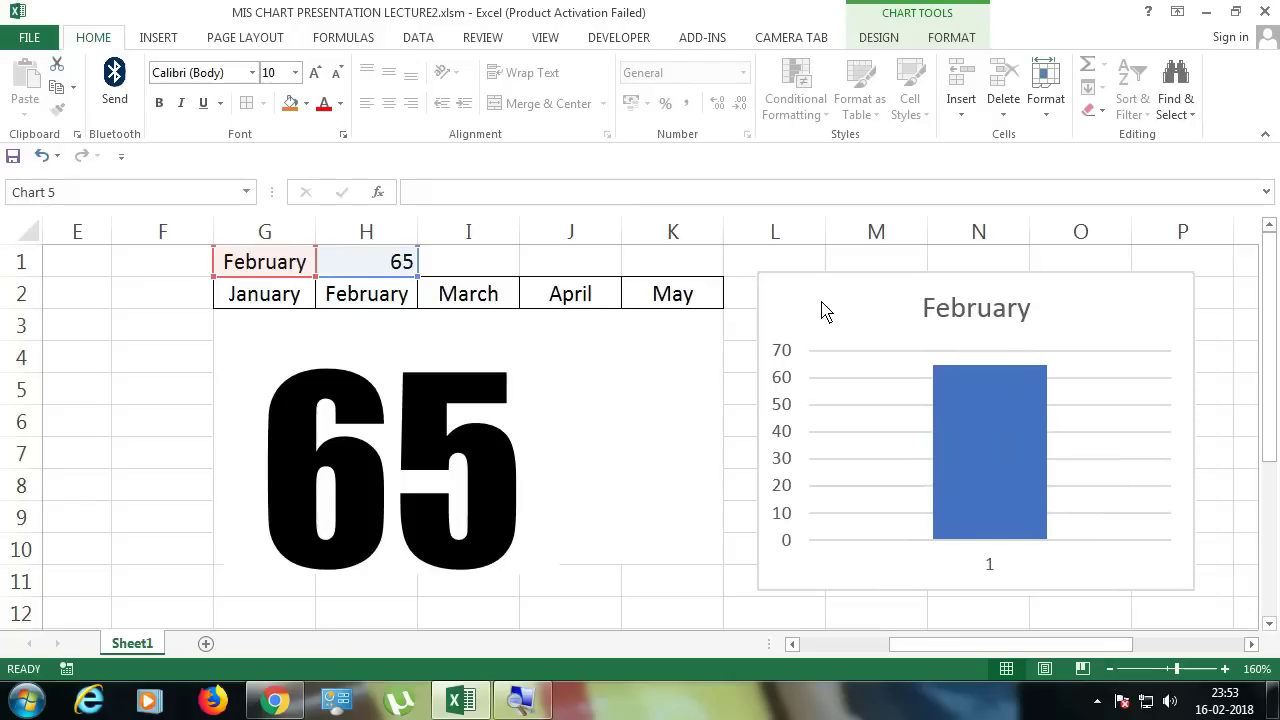
Step: Set the vertical axis bounds to Minimum 0 and Maximum 100 in Format Axis
{"action": "left_click", "coordinate": [783, 412]}
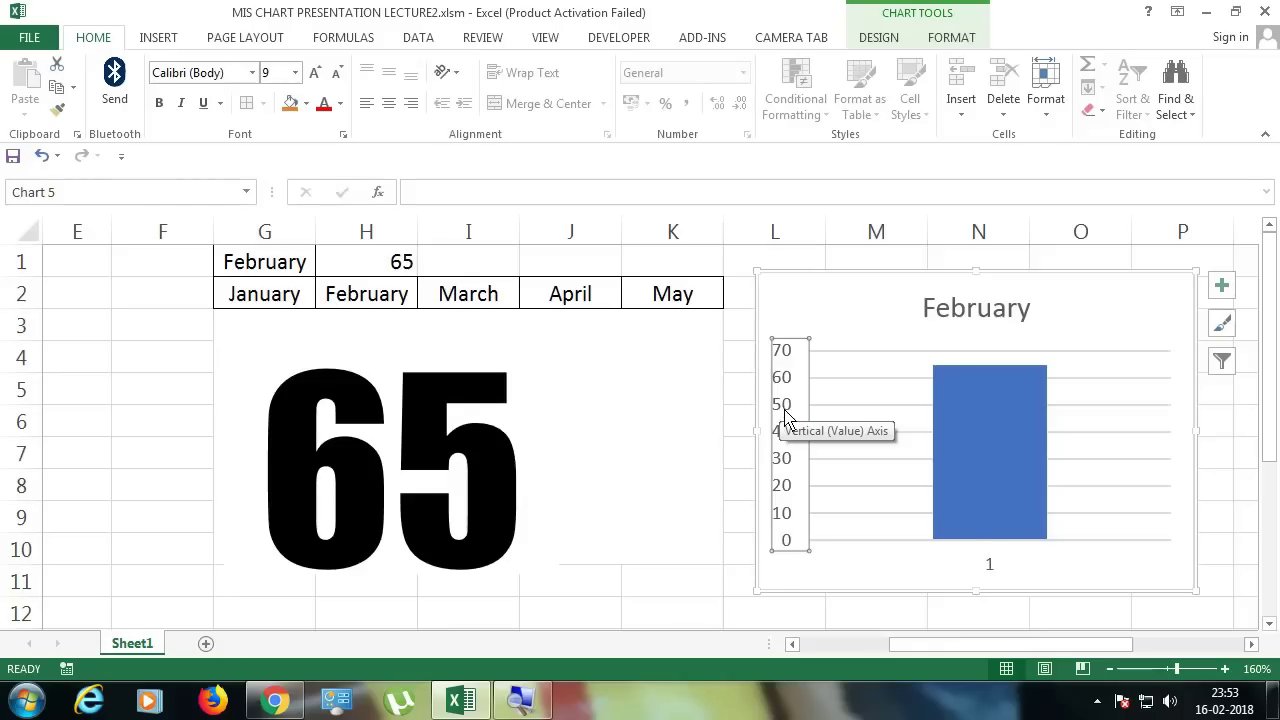
{"action": "right_click", "coordinate": [785, 414]}
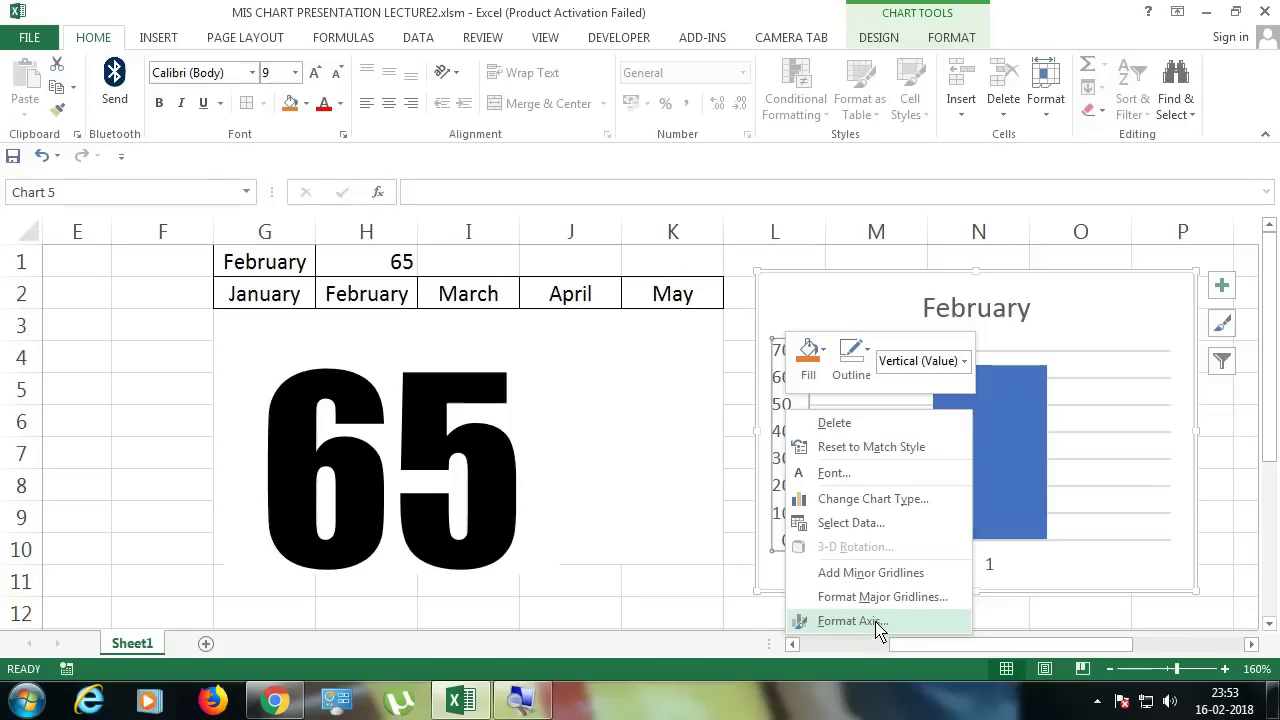
{"action": "left_click", "coordinate": [850, 621]}
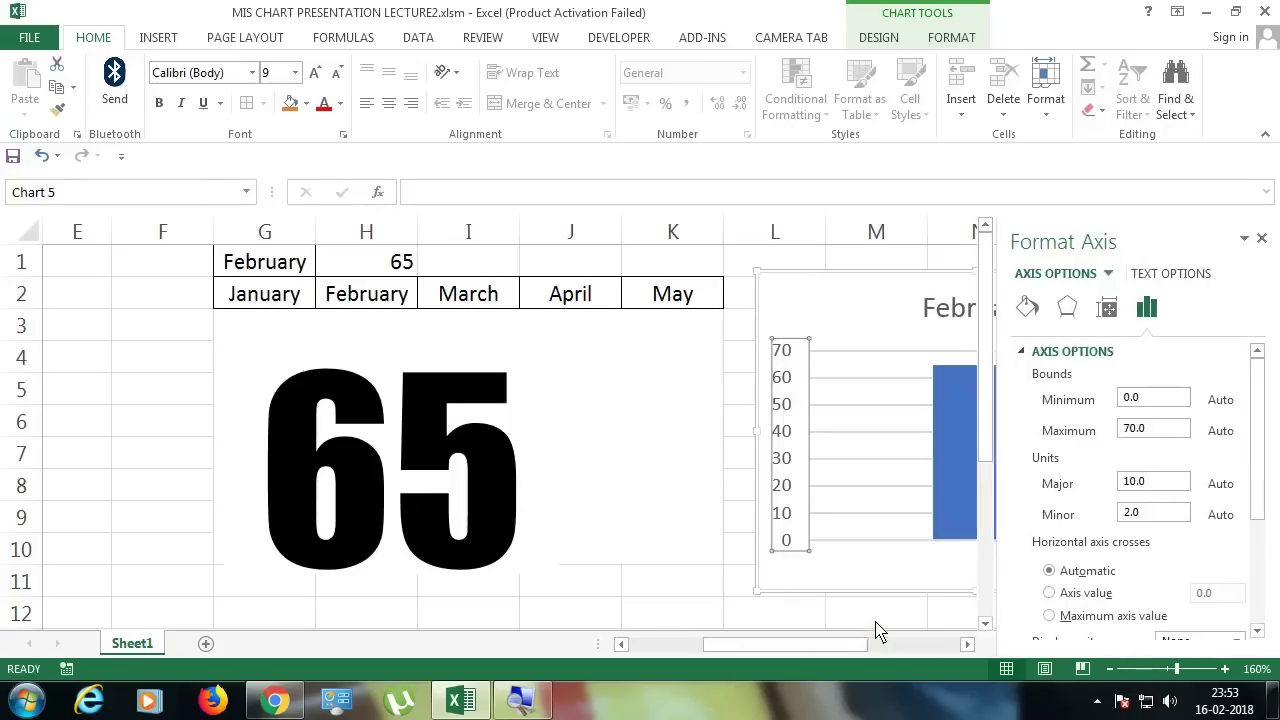
{"action": "left_click_drag", "start_coordinate": [1149, 398], "coordinate": [1113, 398]}
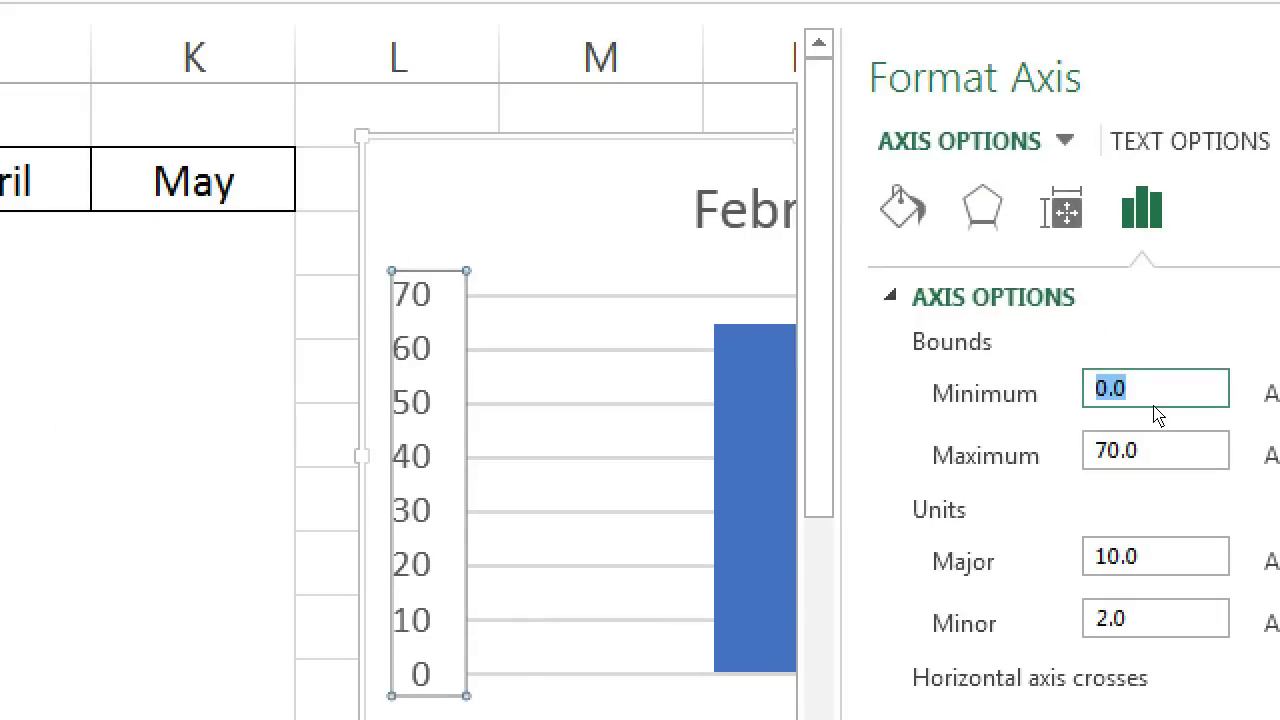
{"action": "type", "text": "0"}
{"action": "key", "text": "Return"}
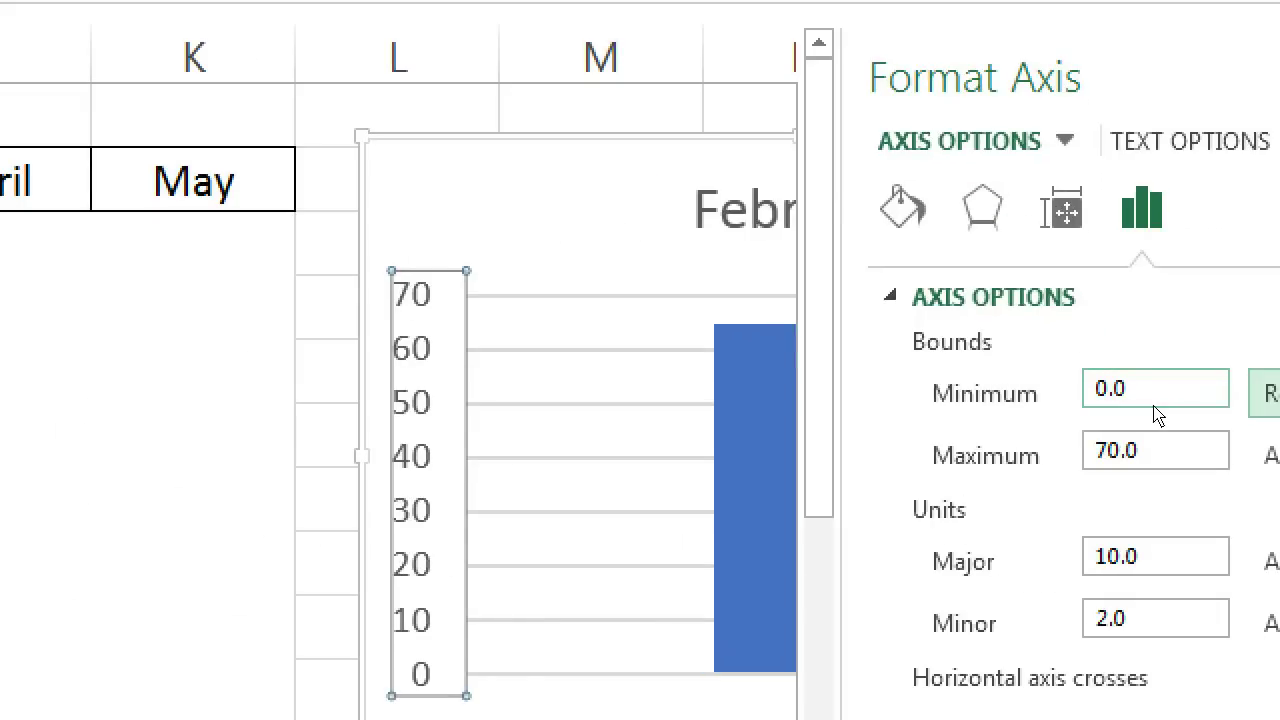
{"action": "left_click", "coordinate": [1150, 400]}
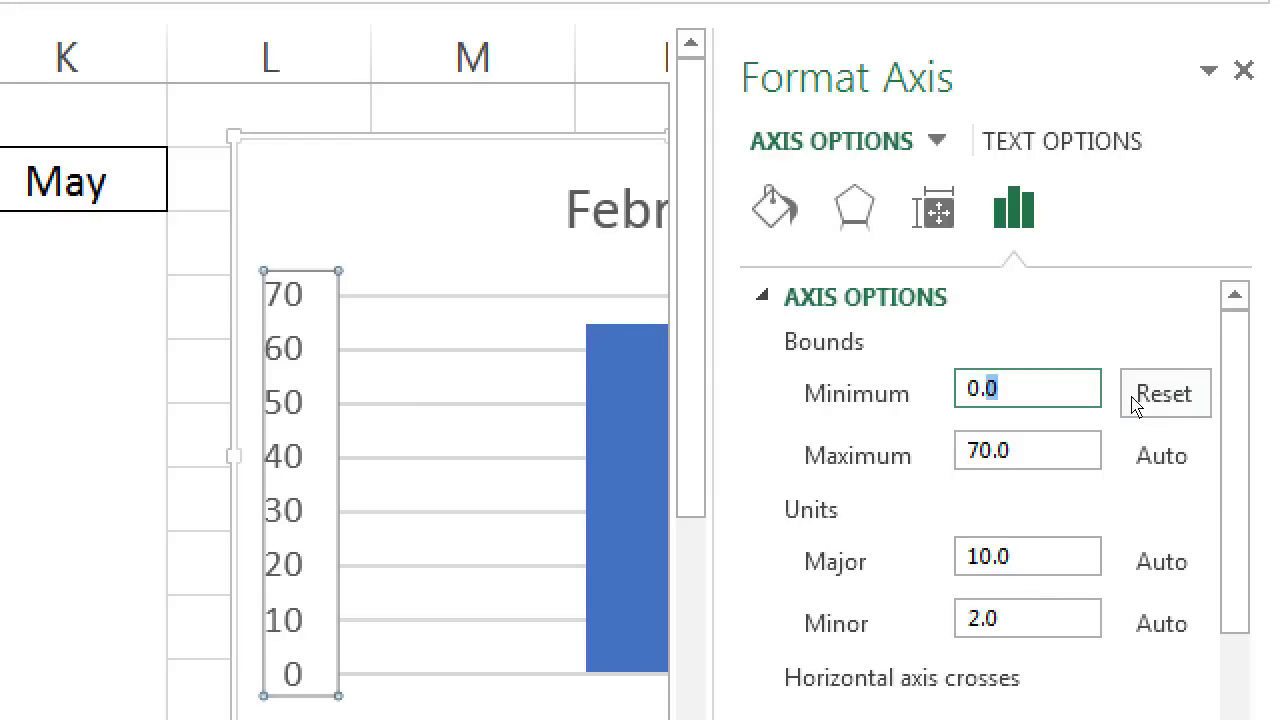
{"action": "key", "text": "Tab"}
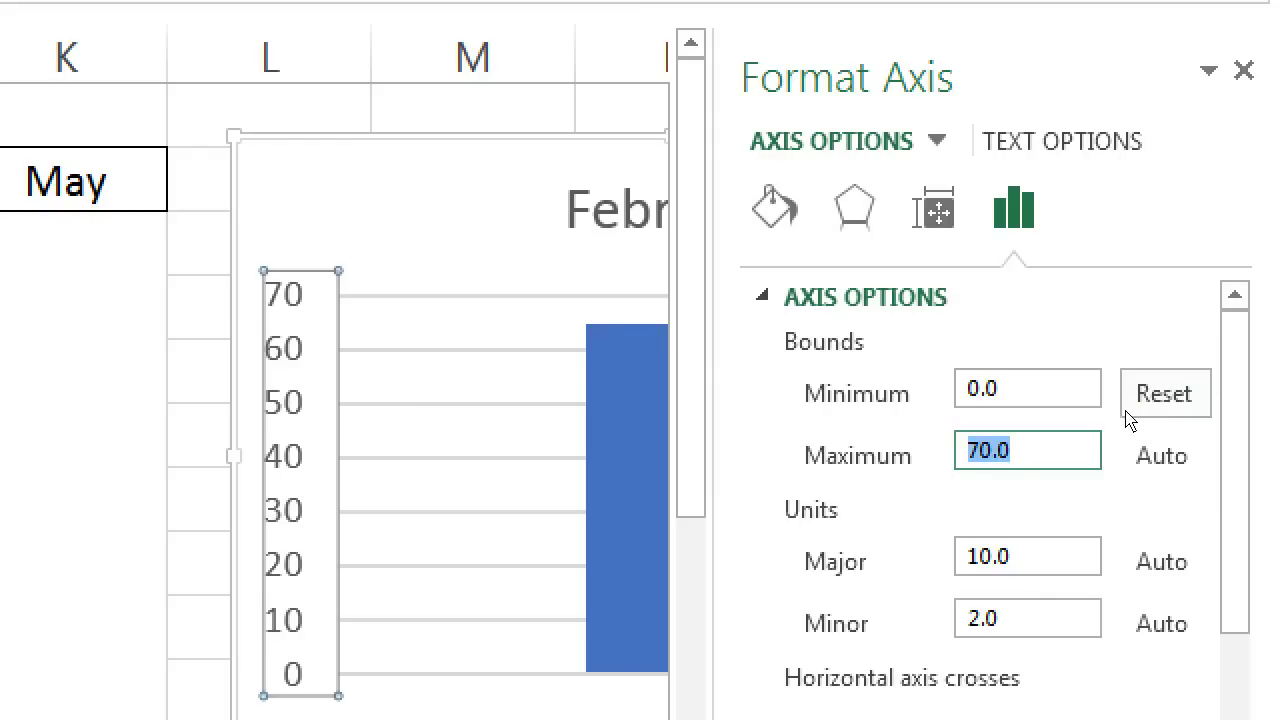
{"action": "type", "text": "10"}
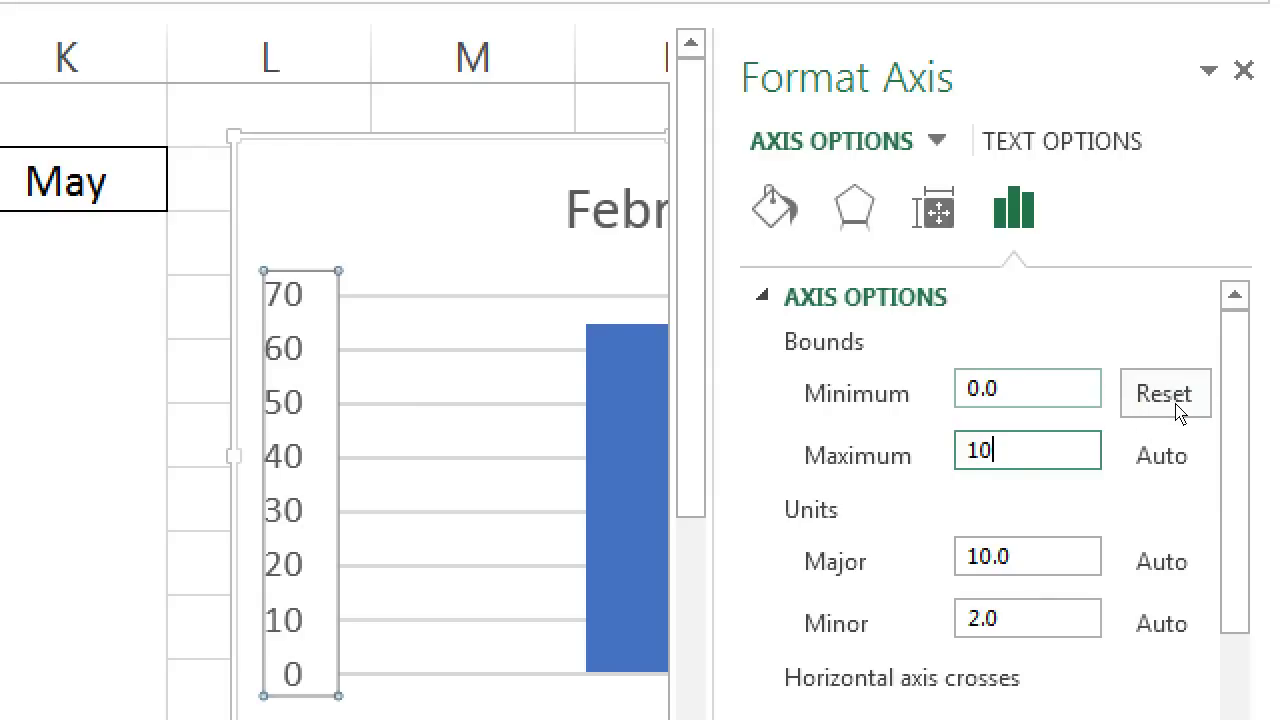
{"action": "key", "text": "Return"}
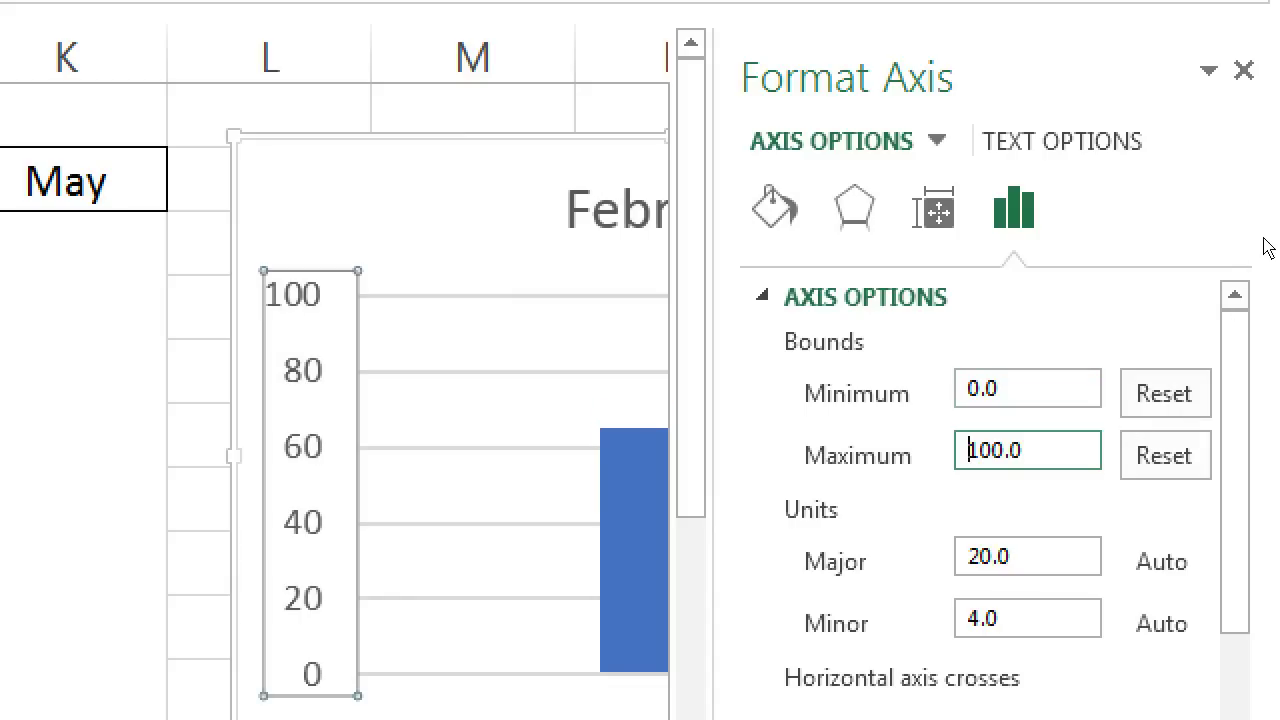
{"action": "key", "text": "Escape"}
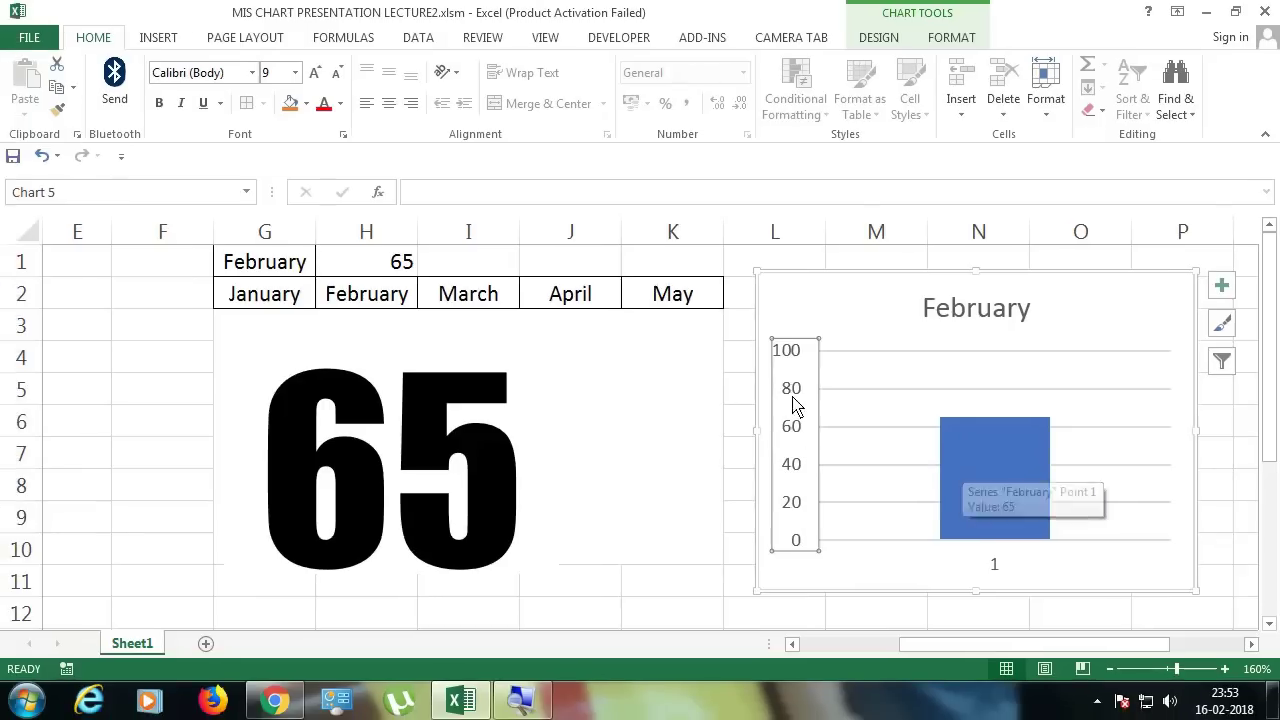
Step: Click through the January–May cells to test the fixed scale, ending on April's 90
{"action": "left_click", "coordinate": [478, 306]}
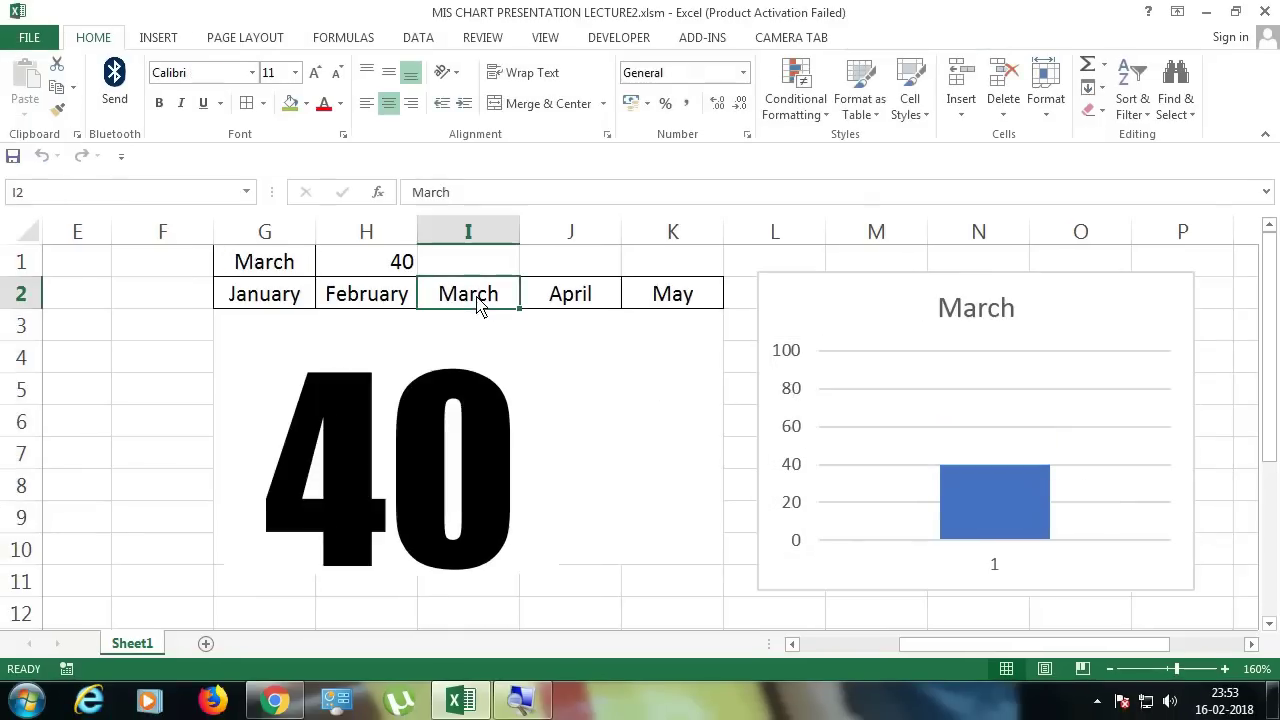
{"action": "left_click", "coordinate": [548, 301]}
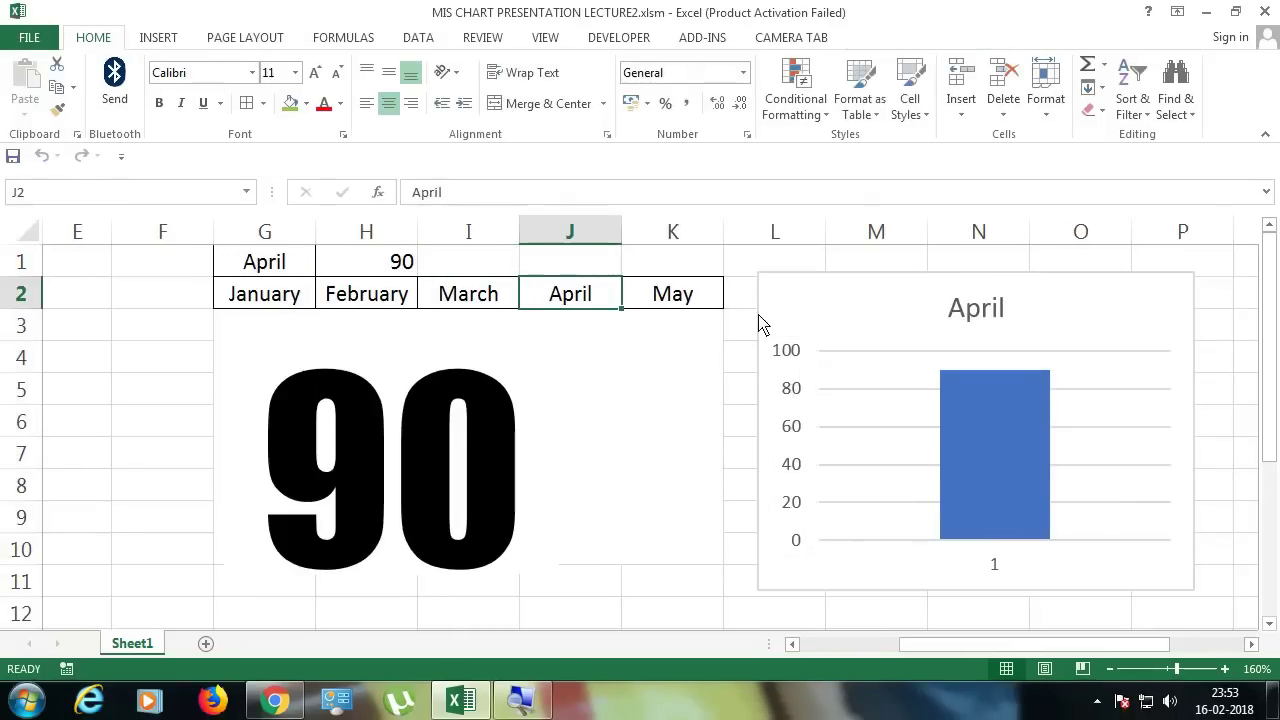
{"action": "left_click", "coordinate": [691, 301]}
{"action": "left_click", "coordinate": [583, 305]}
{"action": "left_click", "coordinate": [483, 305]}
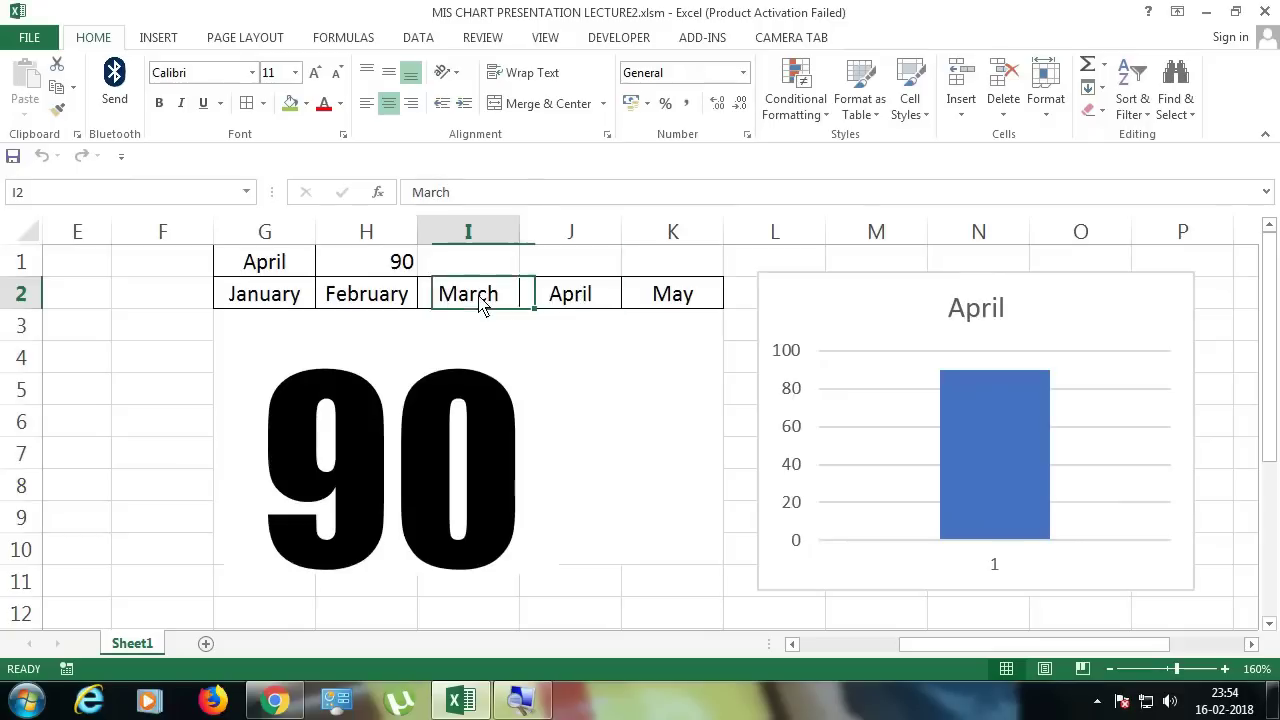
{"action": "left_click", "coordinate": [371, 297]}
{"action": "left_click", "coordinate": [266, 298]}
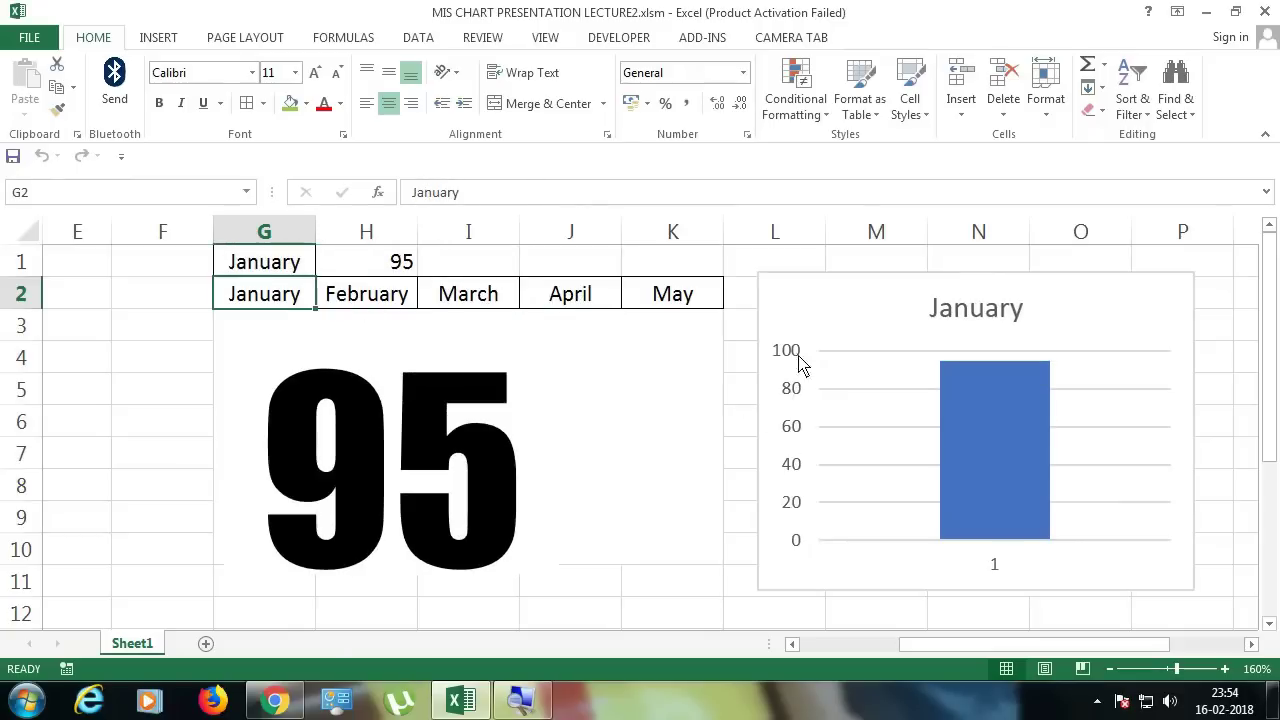
{"action": "left_click", "coordinate": [590, 303]}
{"action": "left_click", "coordinate": [683, 302]}
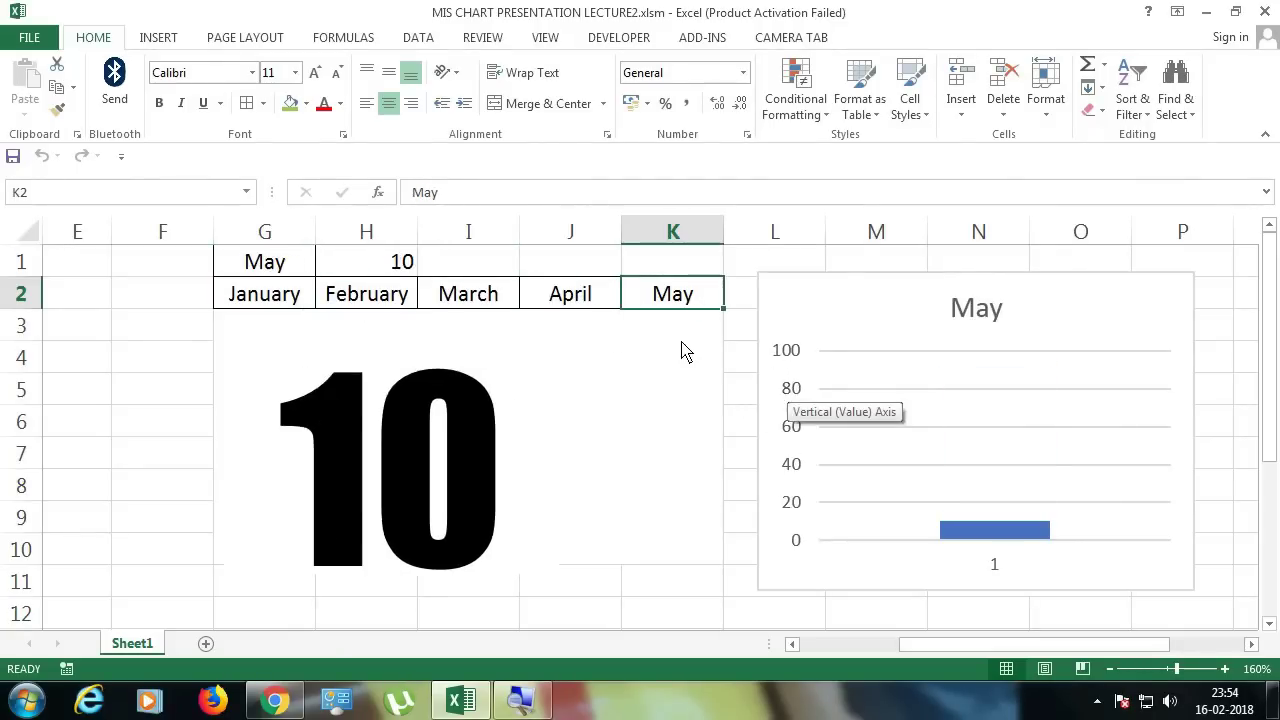
{"action": "key", "text": "Left"}
{"action": "left_click", "coordinate": [792, 390]}
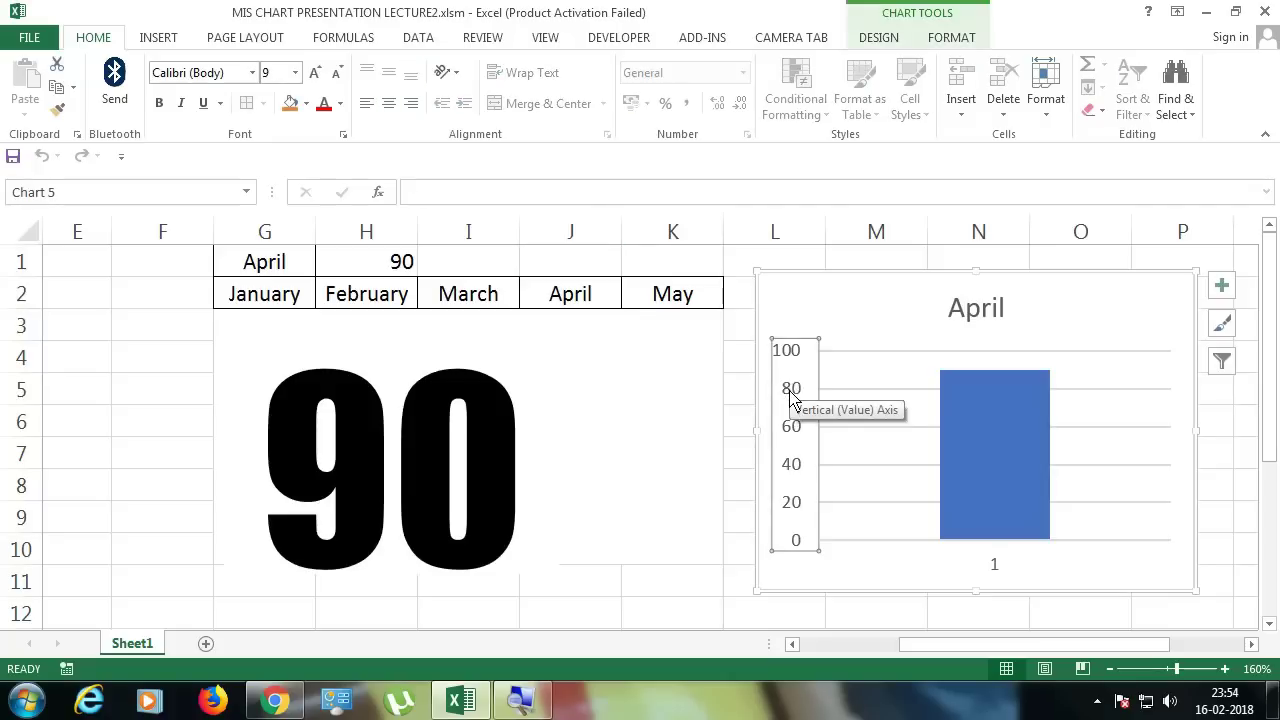
Step: Remove the chart title, axes and gridlines, then check March shows a bare 40 bar
{"action": "left_click", "coordinate": [1222, 300]}
{"action": "left_click", "coordinate": [1092, 327]}
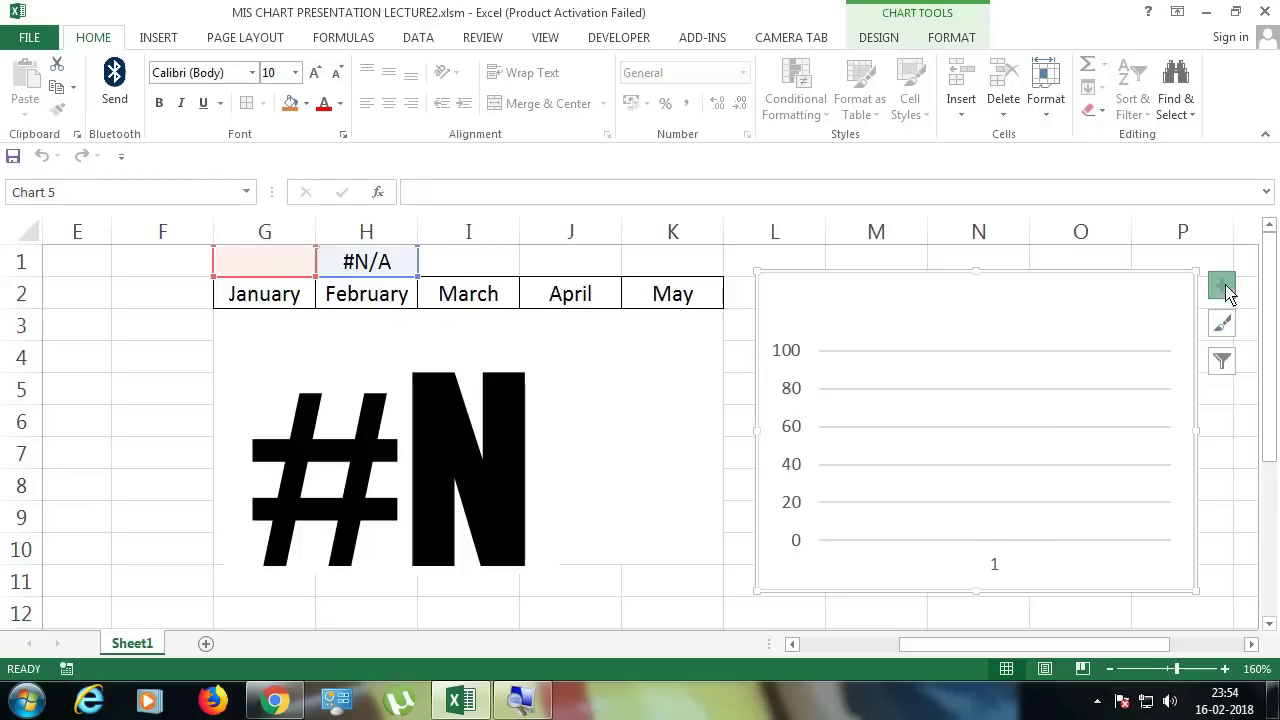
{"action": "left_click", "coordinate": [1222, 285]}
{"action": "left_click", "coordinate": [613, 349]}
{"action": "left_click", "coordinate": [613, 309]}
{"action": "left_click", "coordinate": [613, 432]}
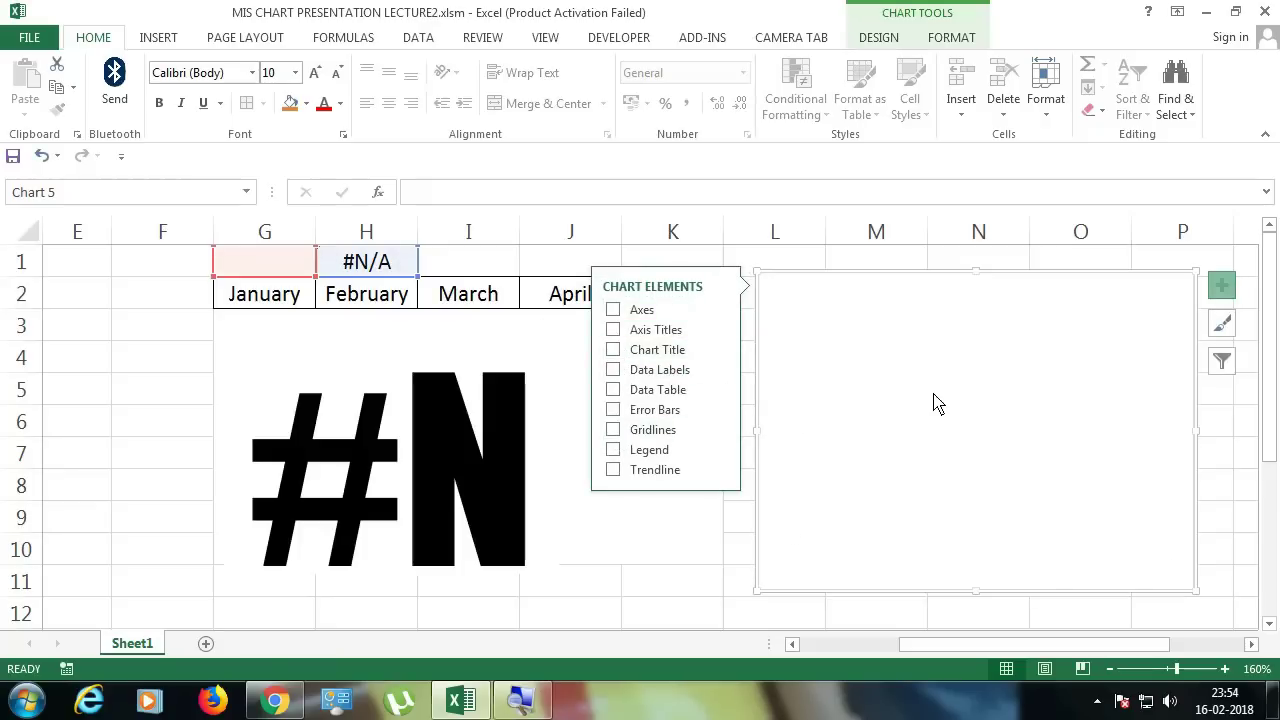
{"action": "left_click", "coordinate": [468, 300]}
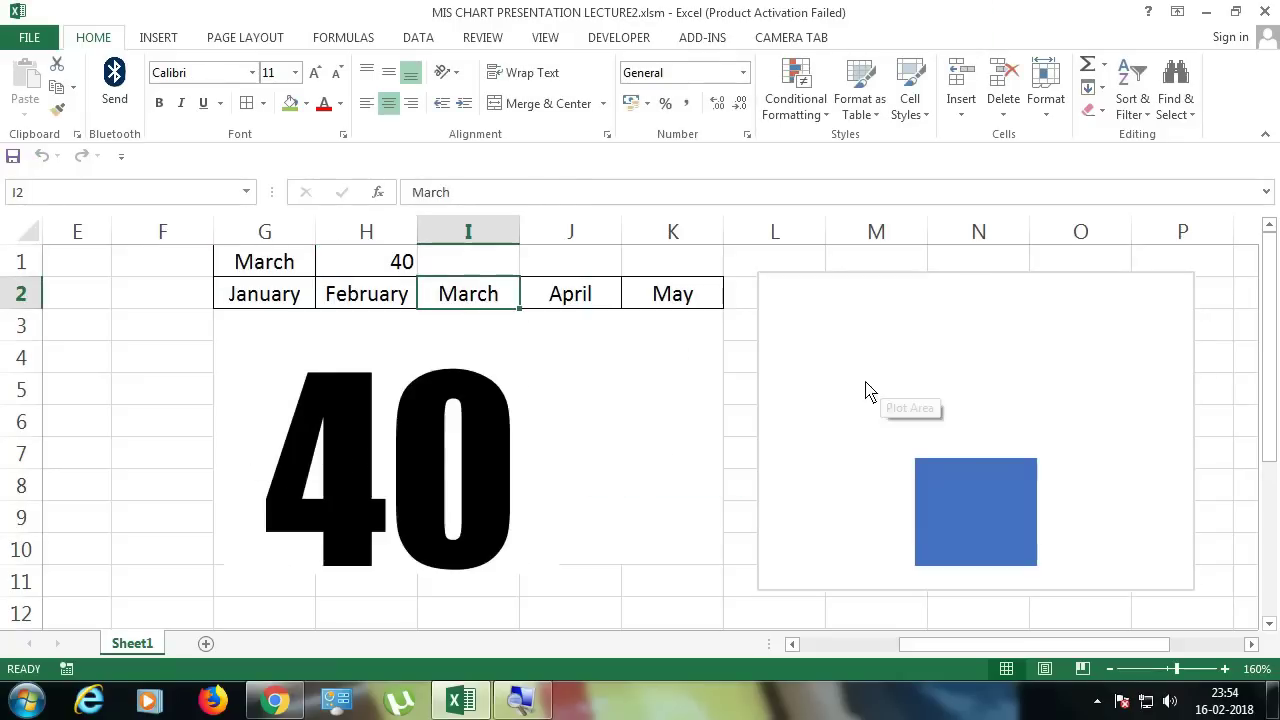
{"action": "left_click", "coordinate": [857, 345]}
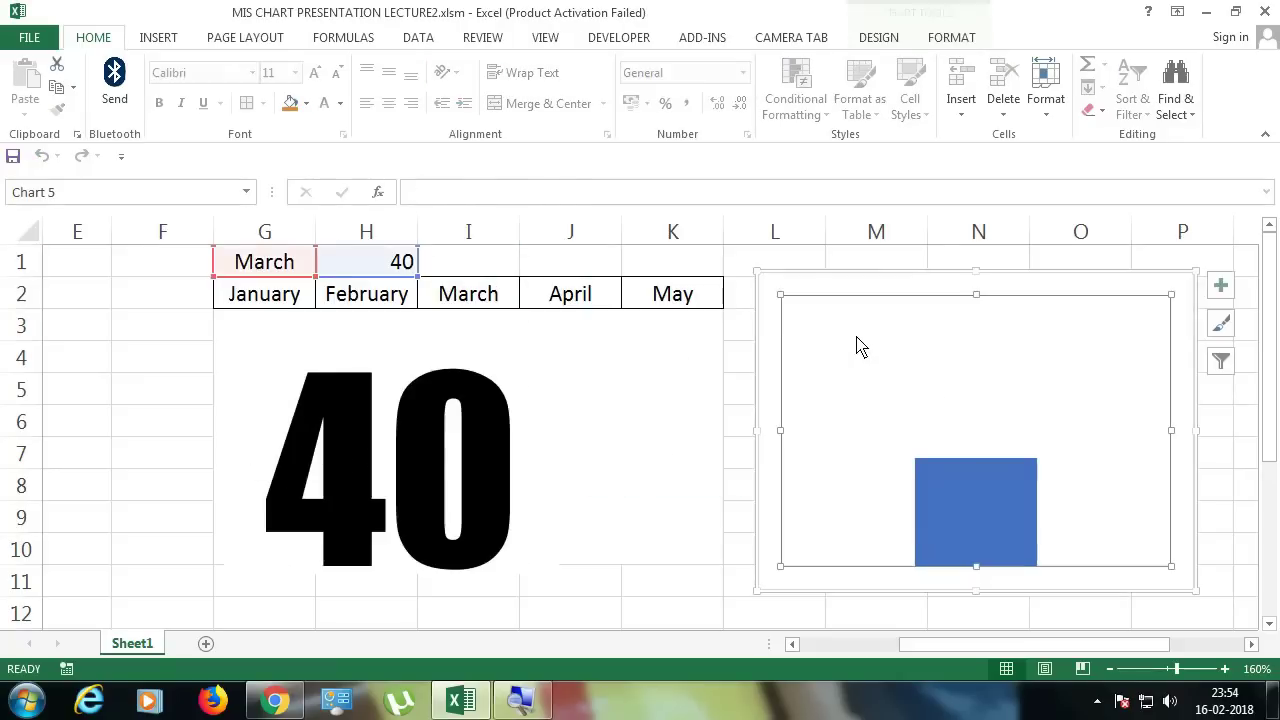
Step: Overwrite the VLOOKUP formula in H1 with a fixed value of 50
{"action": "left_click", "coordinate": [773, 308]}
{"action": "left_click", "coordinate": [588, 300]}
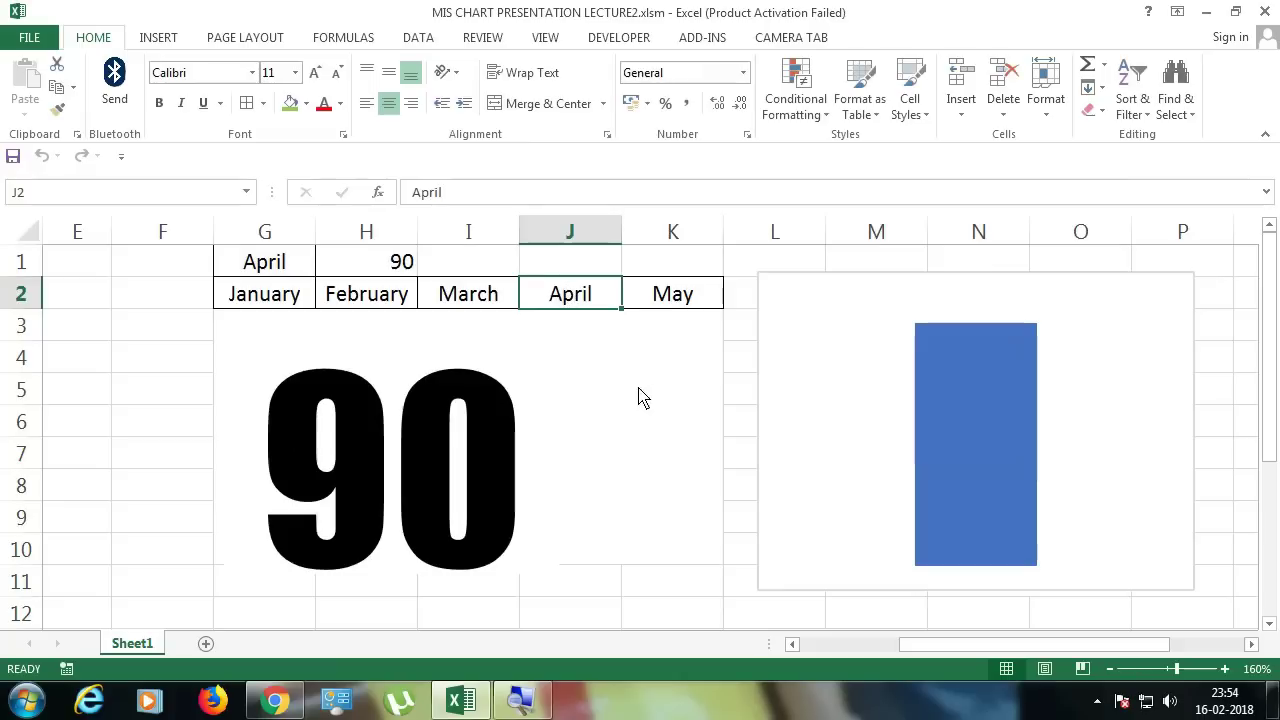
{"action": "left_click", "coordinate": [656, 621]}
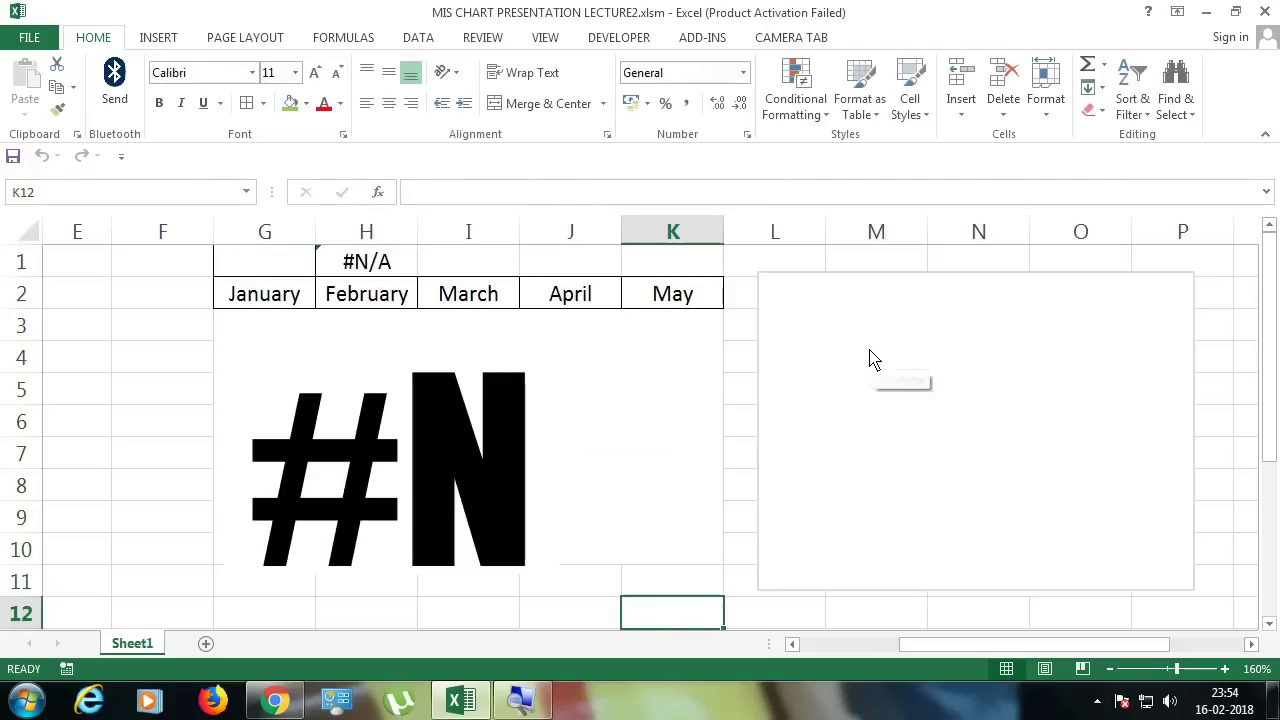
{"action": "left_click", "coordinate": [372, 268]}
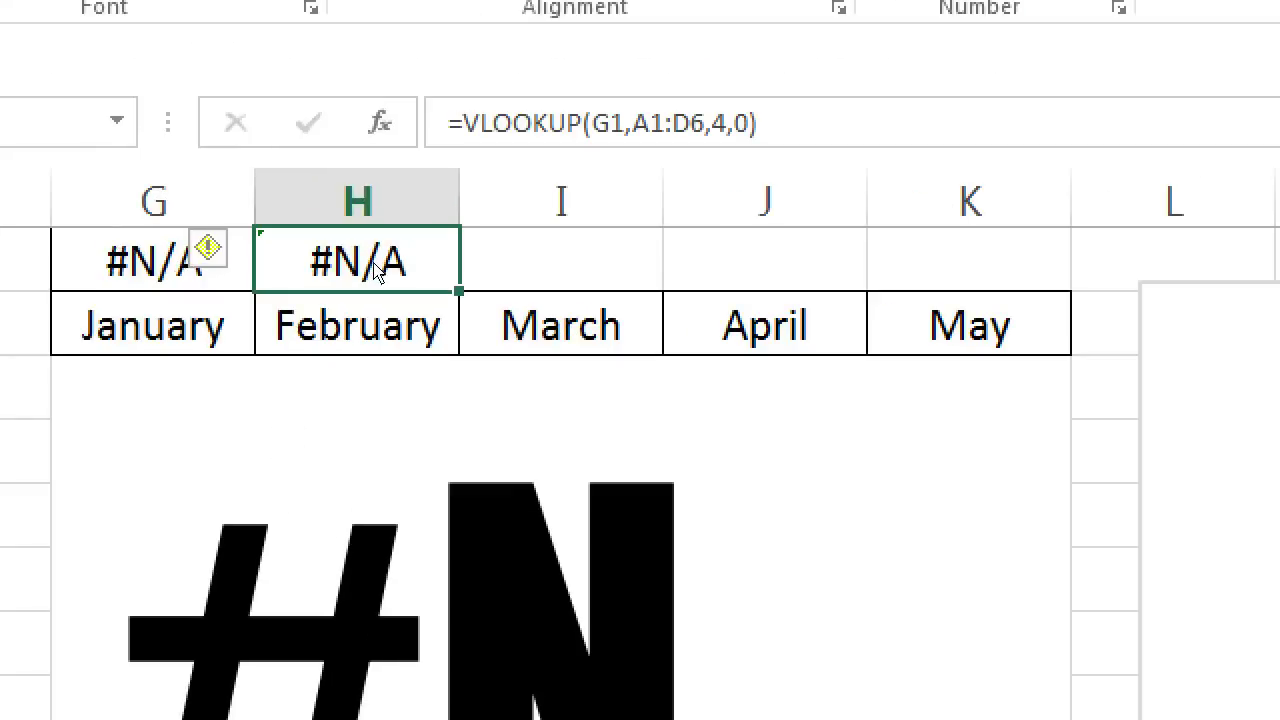
{"action": "type", "text": "50"}
{"action": "key", "text": "Return"}
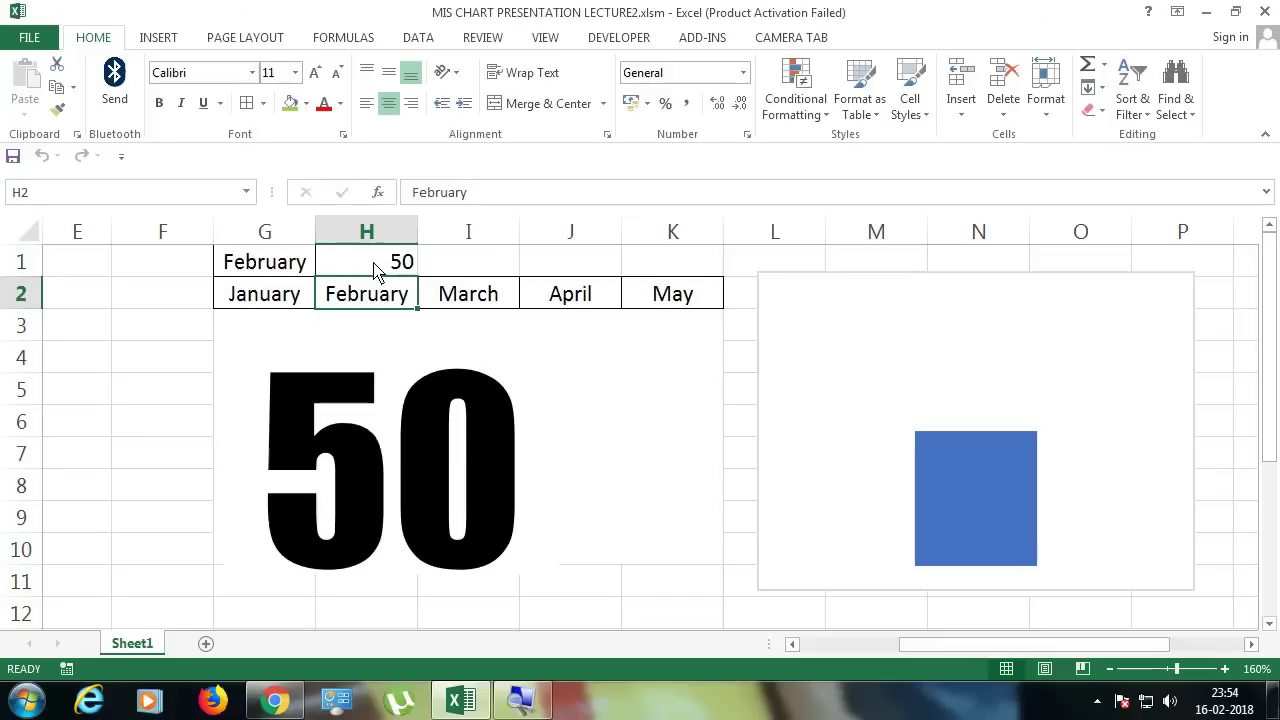
{"action": "left_click", "coordinate": [377, 268]}
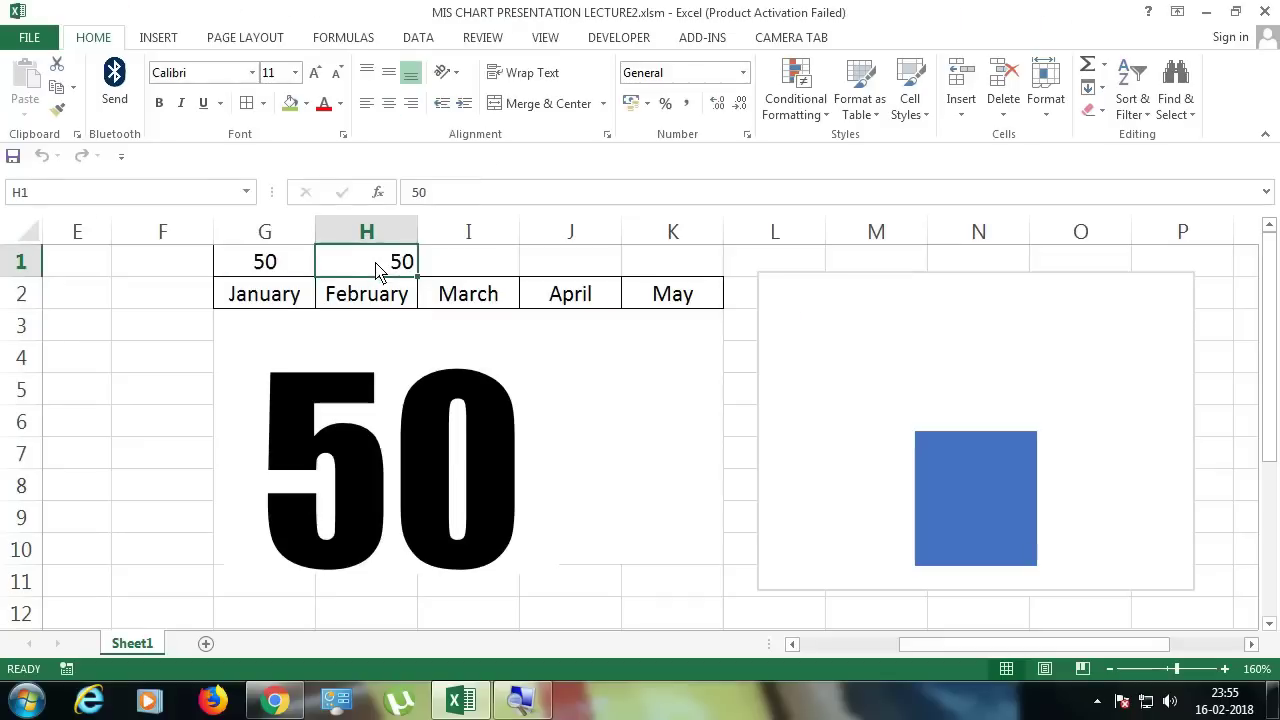
{"action": "left_click", "coordinate": [940, 392]}
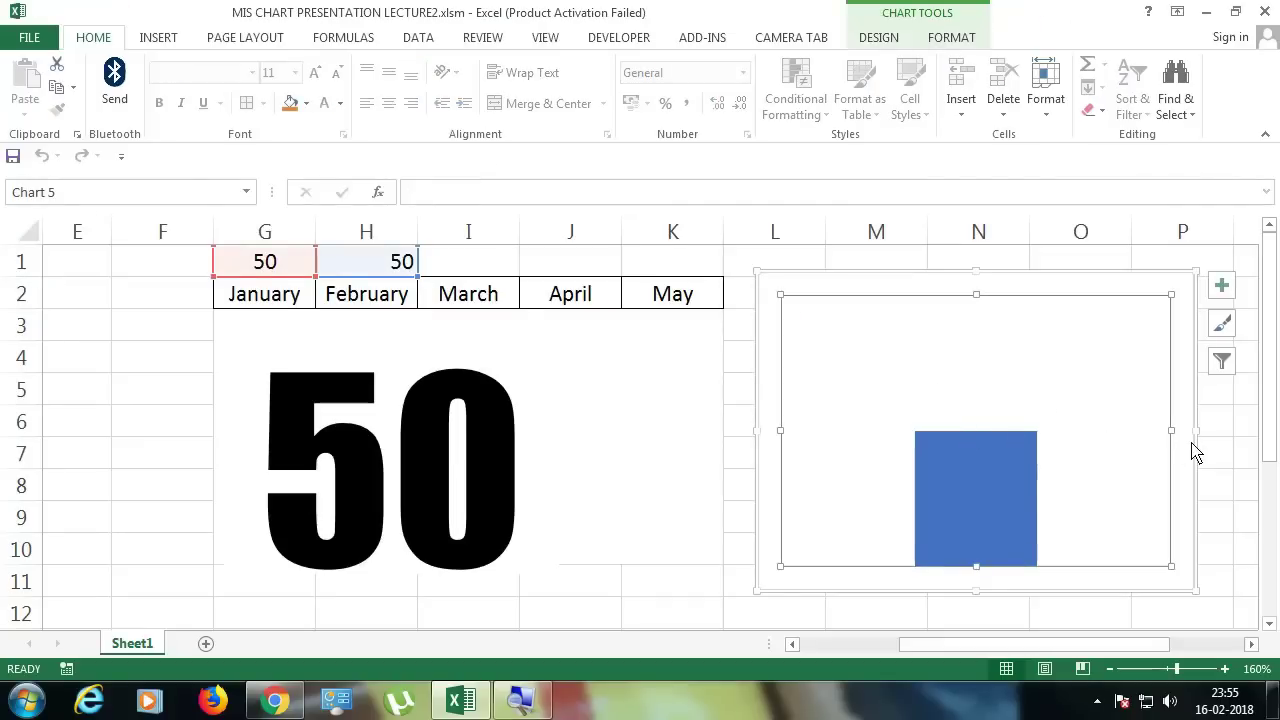
Step: Resize the chart into a slim, shorter bar chart over columns N–O, rows 3–11
{"action": "left_click_drag", "start_coordinate": [1171, 432], "coordinate": [906, 430]}
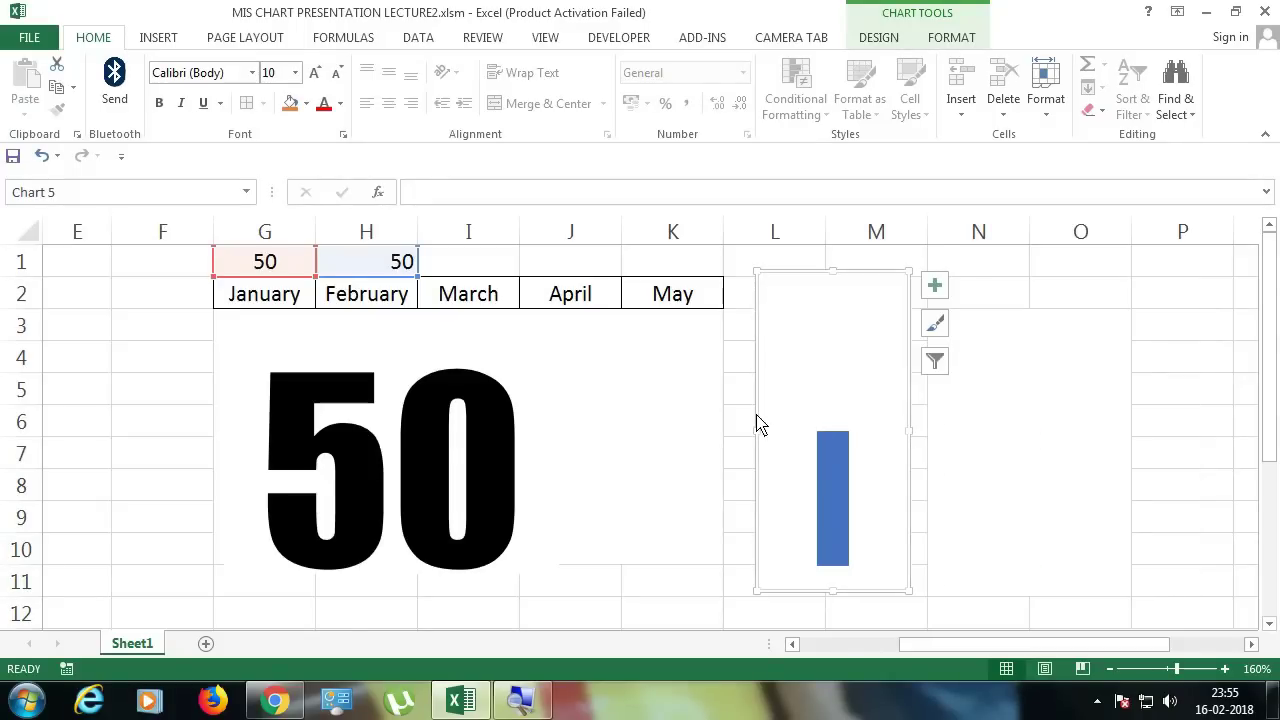
{"action": "left_click_drag", "start_coordinate": [760, 437], "coordinate": [989, 398]}
{"action": "left_click_drag", "start_coordinate": [1034, 276], "coordinate": [1034, 325]}
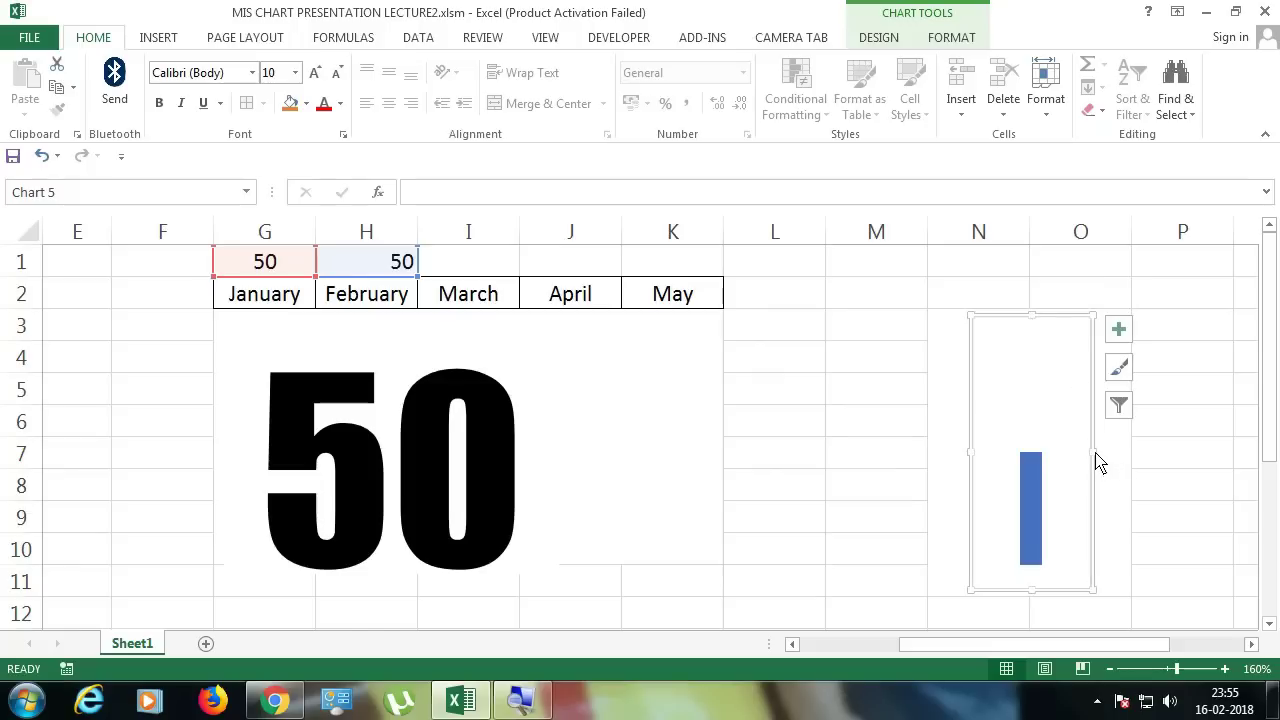
{"action": "left_click_drag", "start_coordinate": [1096, 452], "coordinate": [1074, 455]}
{"action": "left_click_drag", "start_coordinate": [971, 455], "coordinate": [979, 458]}
{"action": "left_click_drag", "start_coordinate": [1000, 330], "coordinate": [1015, 339]}
{"action": "left_click_drag", "start_coordinate": [1036, 593], "coordinate": [1037, 581]}
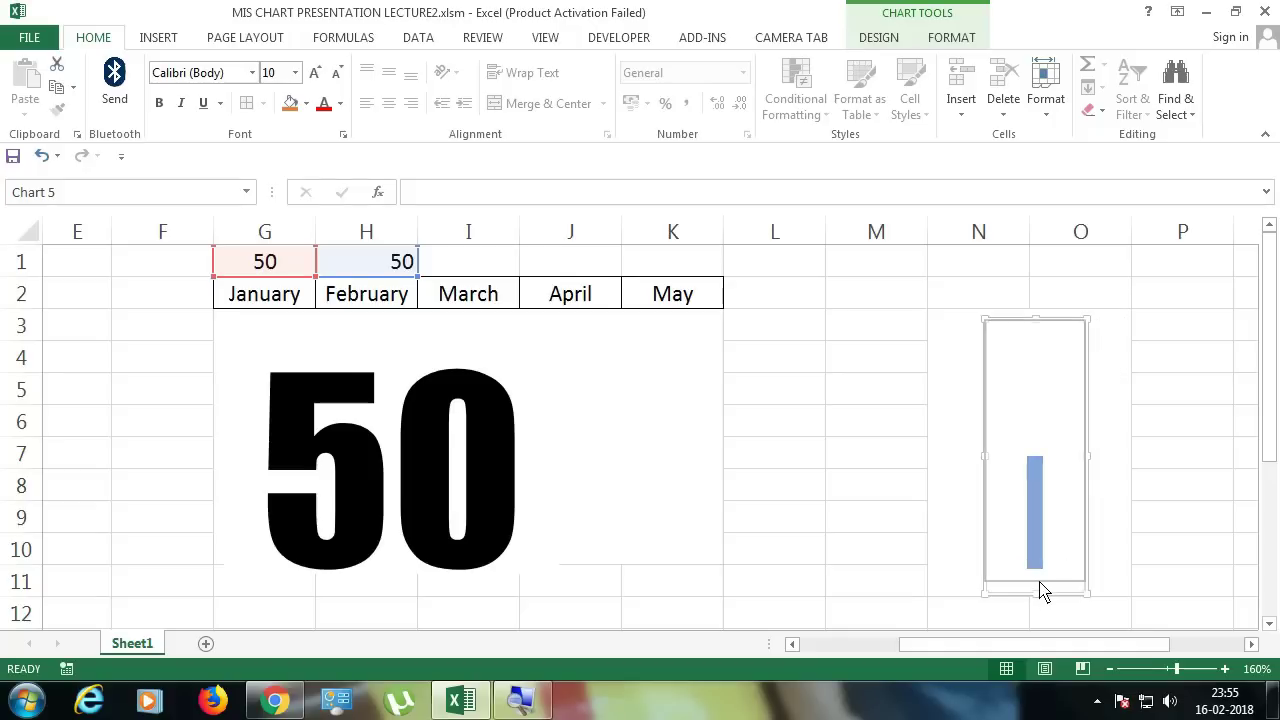
{"action": "left_click", "coordinate": [941, 372]}
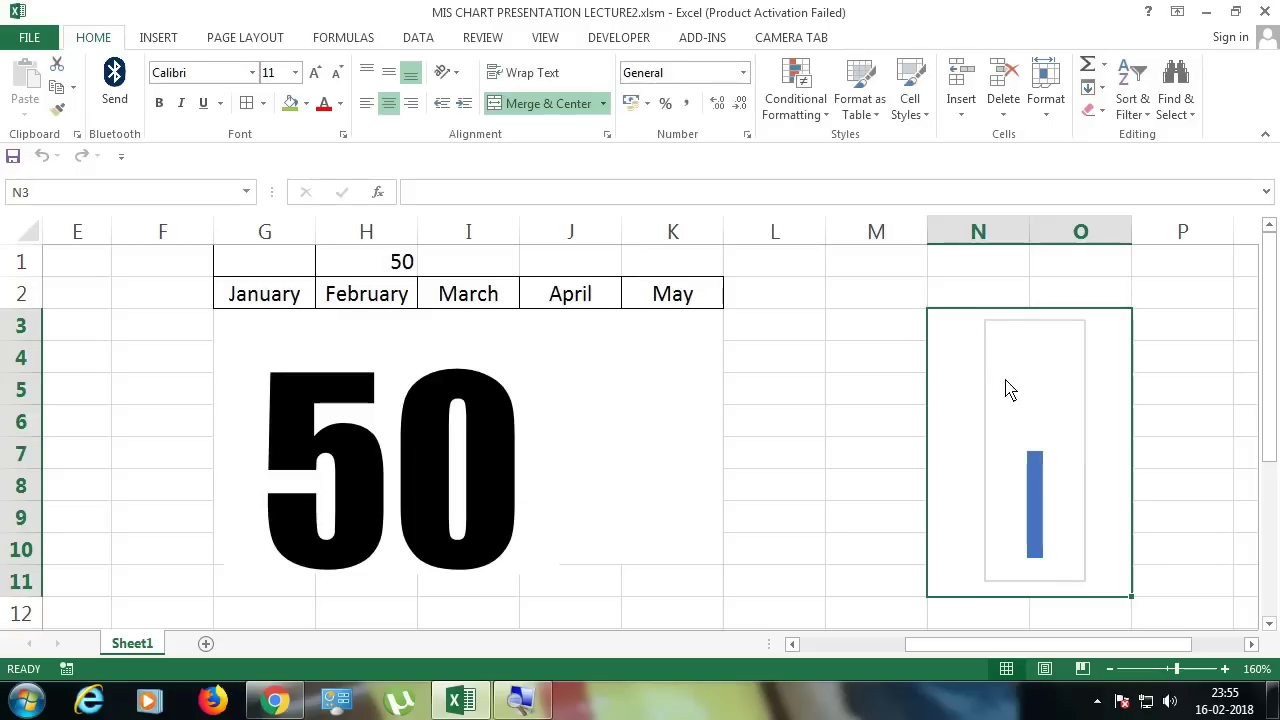
{"action": "left_click", "coordinate": [376, 273]}
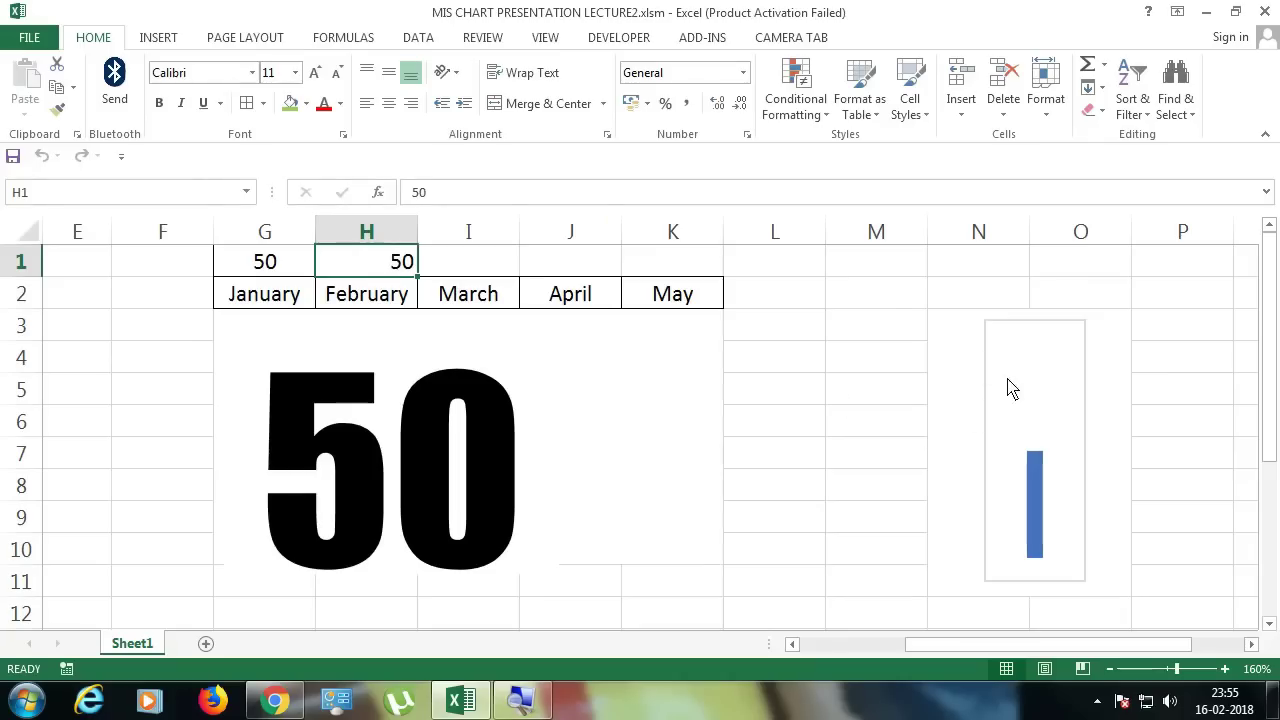
{"action": "left_click", "coordinate": [1022, 446]}
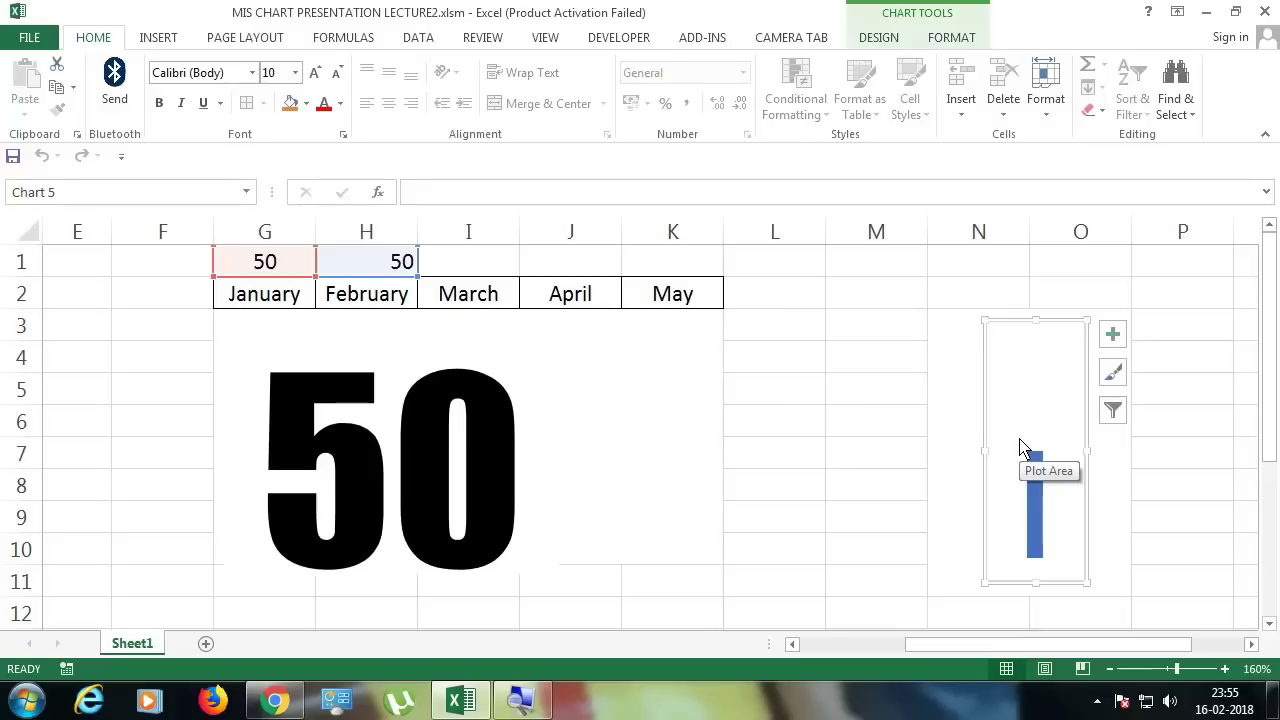
Step: Enter 90 in cell H1
{"action": "left_click", "coordinate": [790, 370]}
{"action": "left_click", "coordinate": [365, 268]}
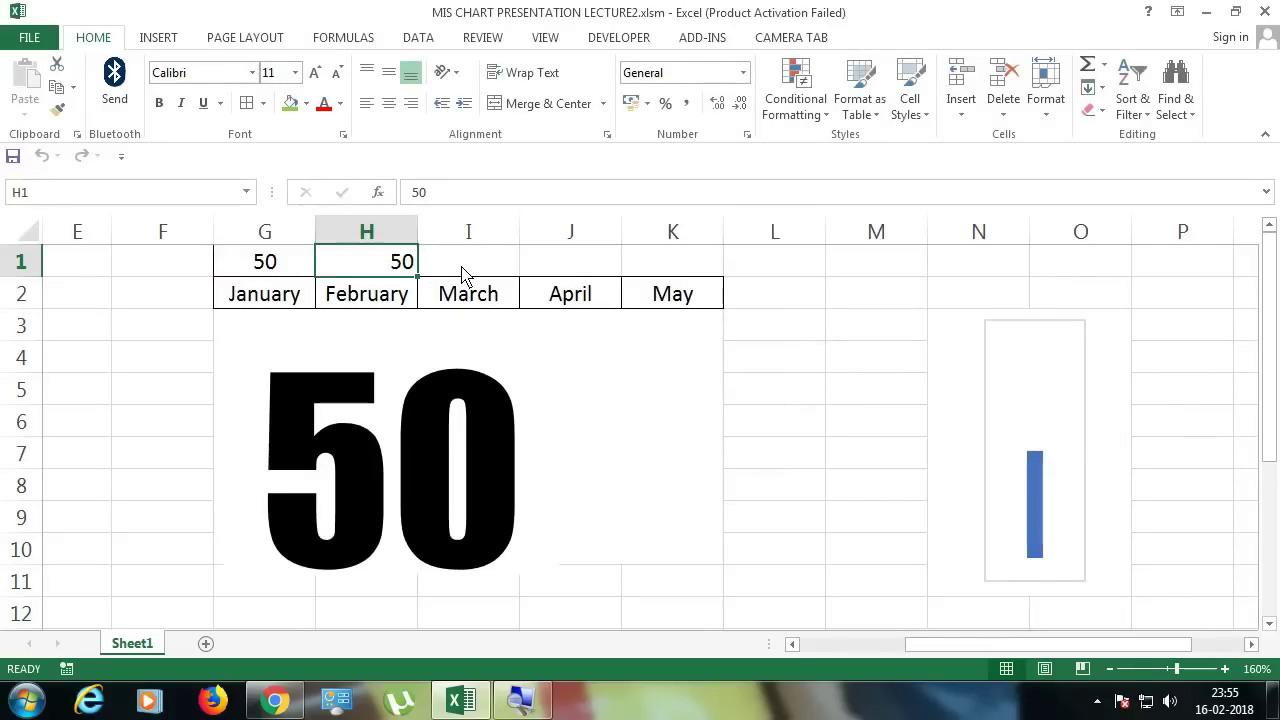
{"action": "type", "text": "90"}
{"action": "key", "text": "Return"}
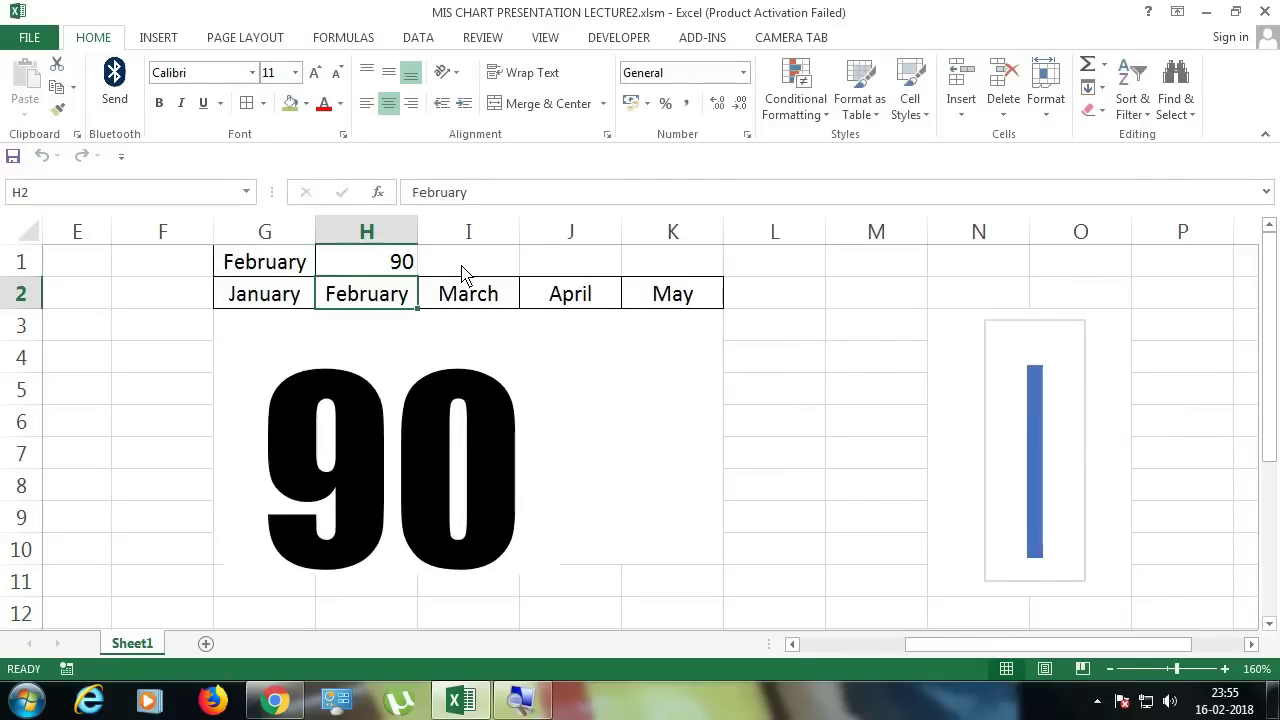
Step: Stretch the plot area outward and narrow the chart so the bar fills more of it
{"action": "left_click", "coordinate": [997, 400]}
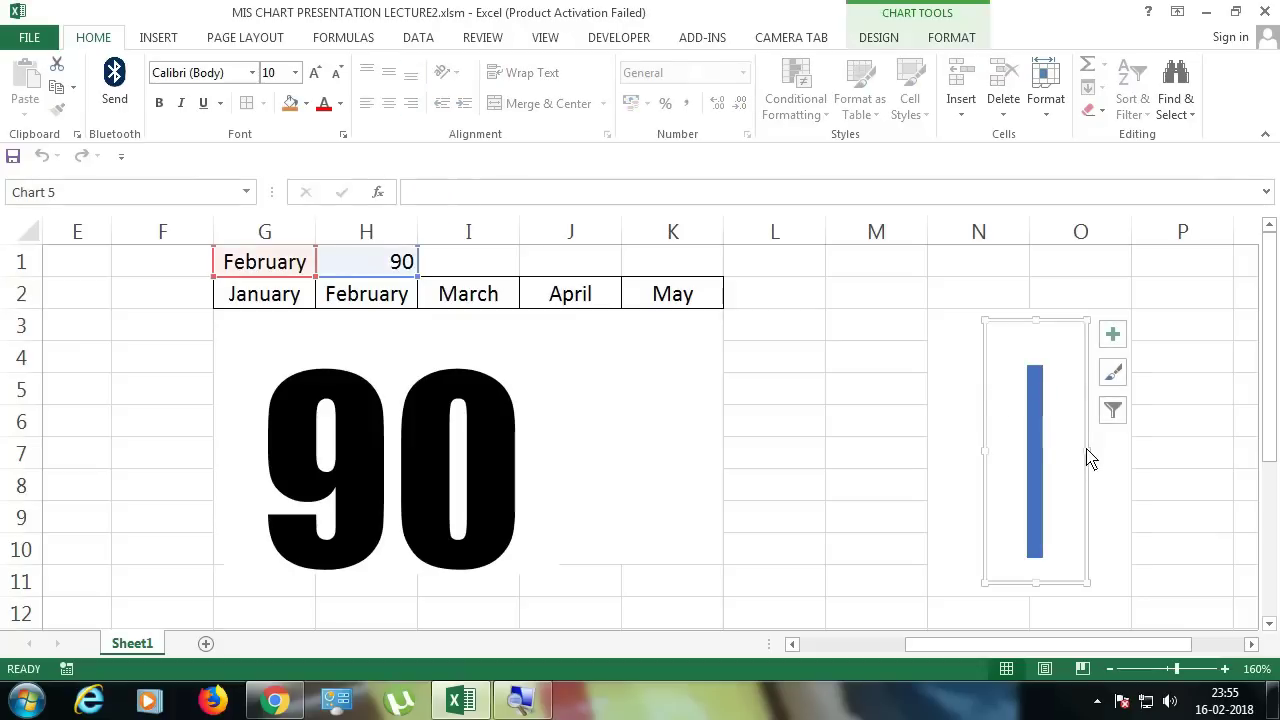
{"action": "left_click_drag", "start_coordinate": [1090, 458], "coordinate": [1091, 462]}
{"action": "left_click", "coordinate": [1051, 457]}
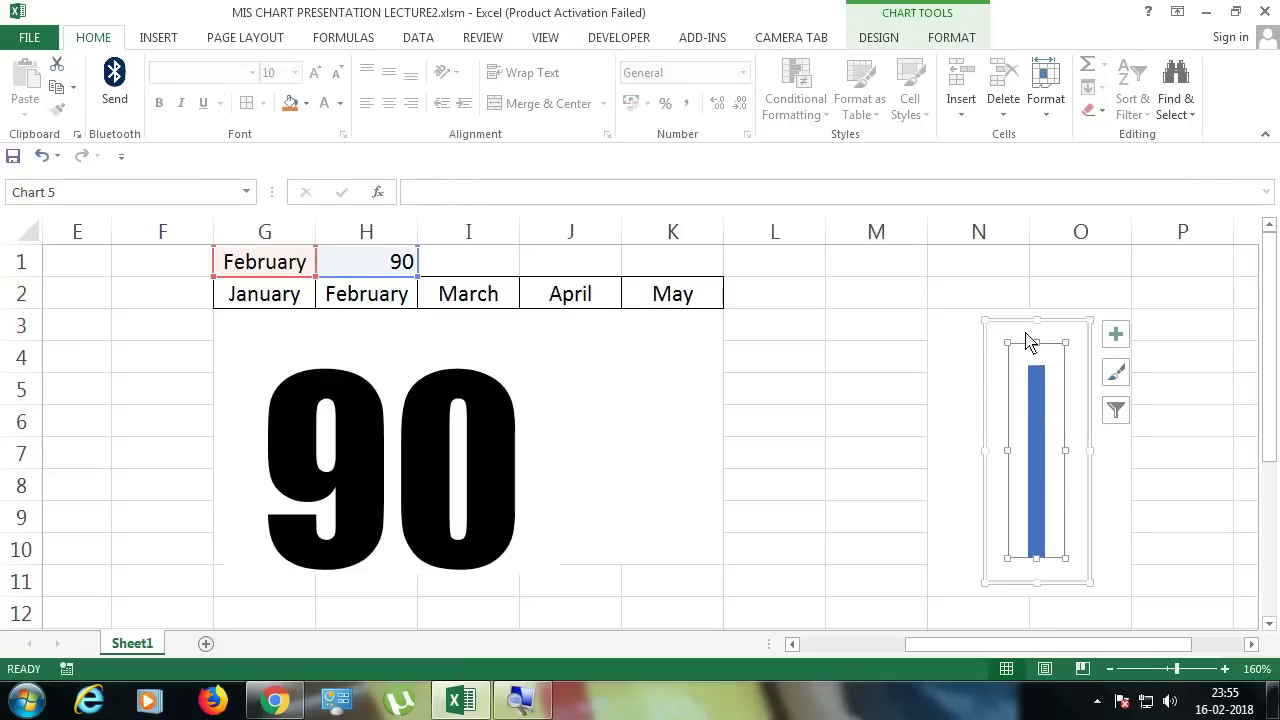
{"action": "left_click_drag", "start_coordinate": [1036, 343], "coordinate": [1036, 326]}
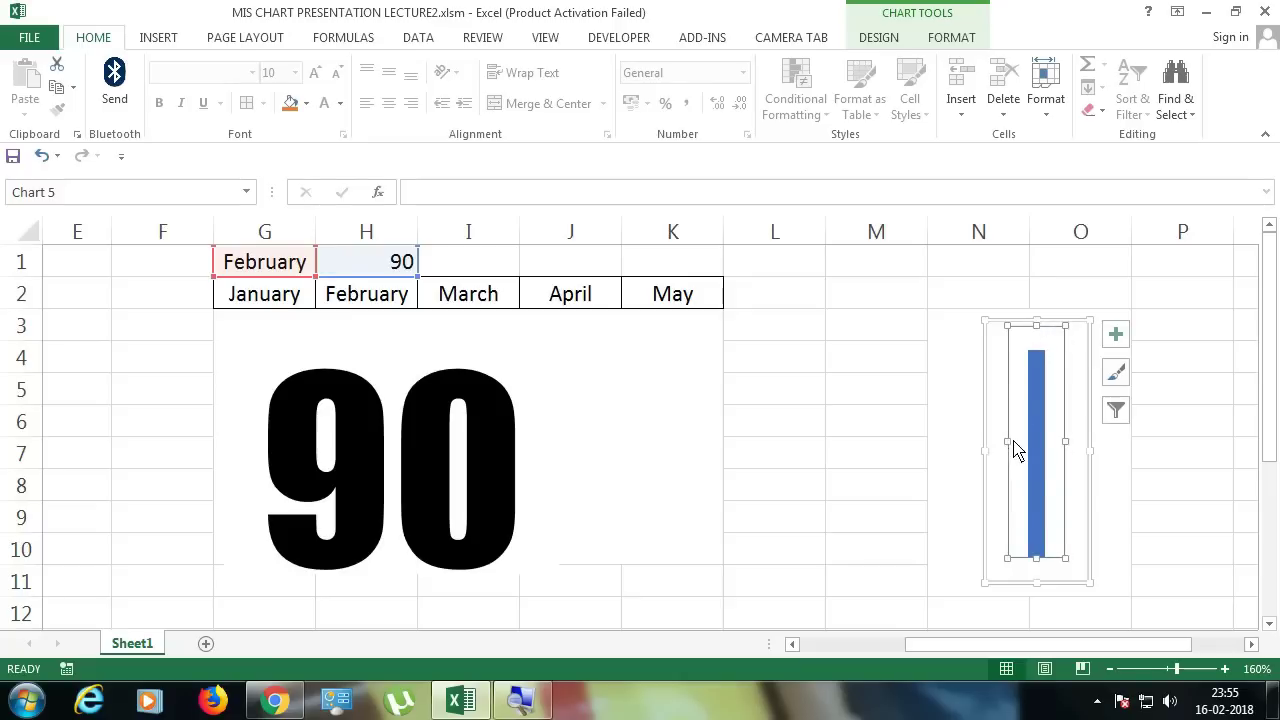
{"action": "mouse_move", "coordinate": [1007, 441]}
{"action": "left_mouse_down"}
{"action": "mouse_move", "coordinate": [995, 441]}
{"action": "mouse_move", "coordinate": [1077, 449]}
{"action": "left_mouse_up"}
{"action": "left_click_drag", "start_coordinate": [1037, 560], "coordinate": [1037, 586]}
{"action": "left_click_drag", "start_coordinate": [1092, 458], "coordinate": [1080, 457]}
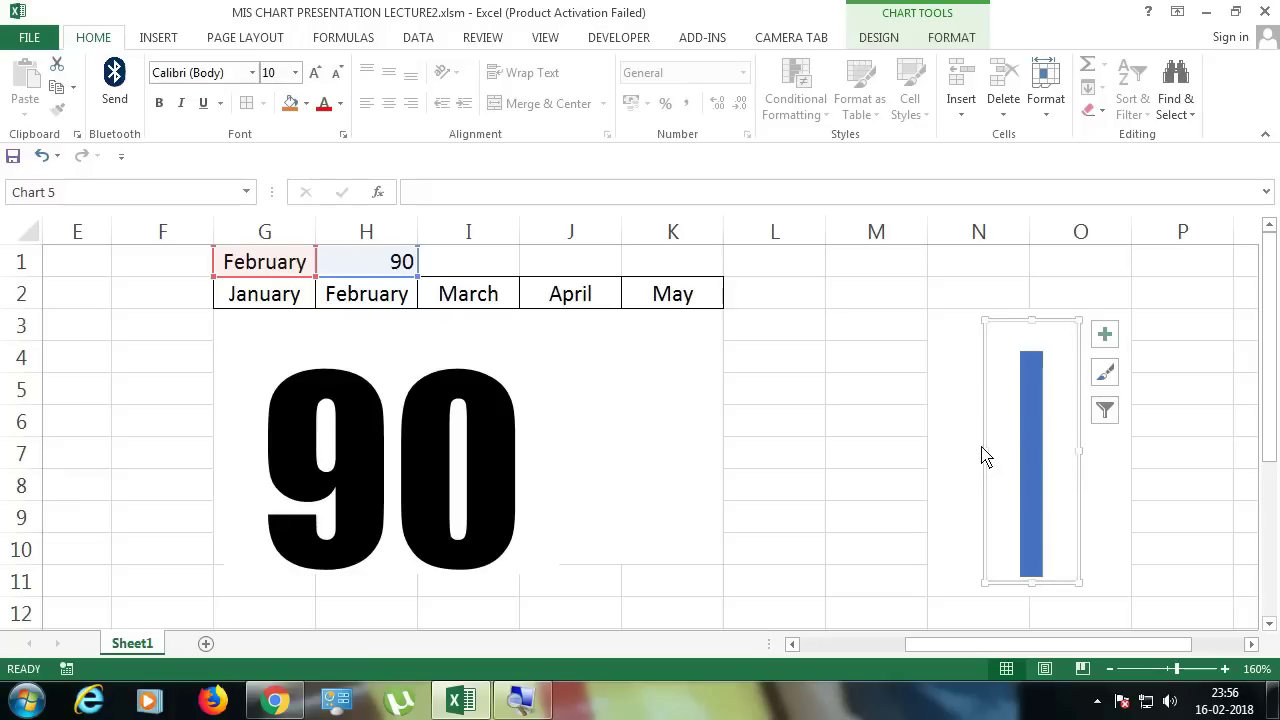
{"action": "left_click_drag", "start_coordinate": [988, 457], "coordinate": [998, 457]}
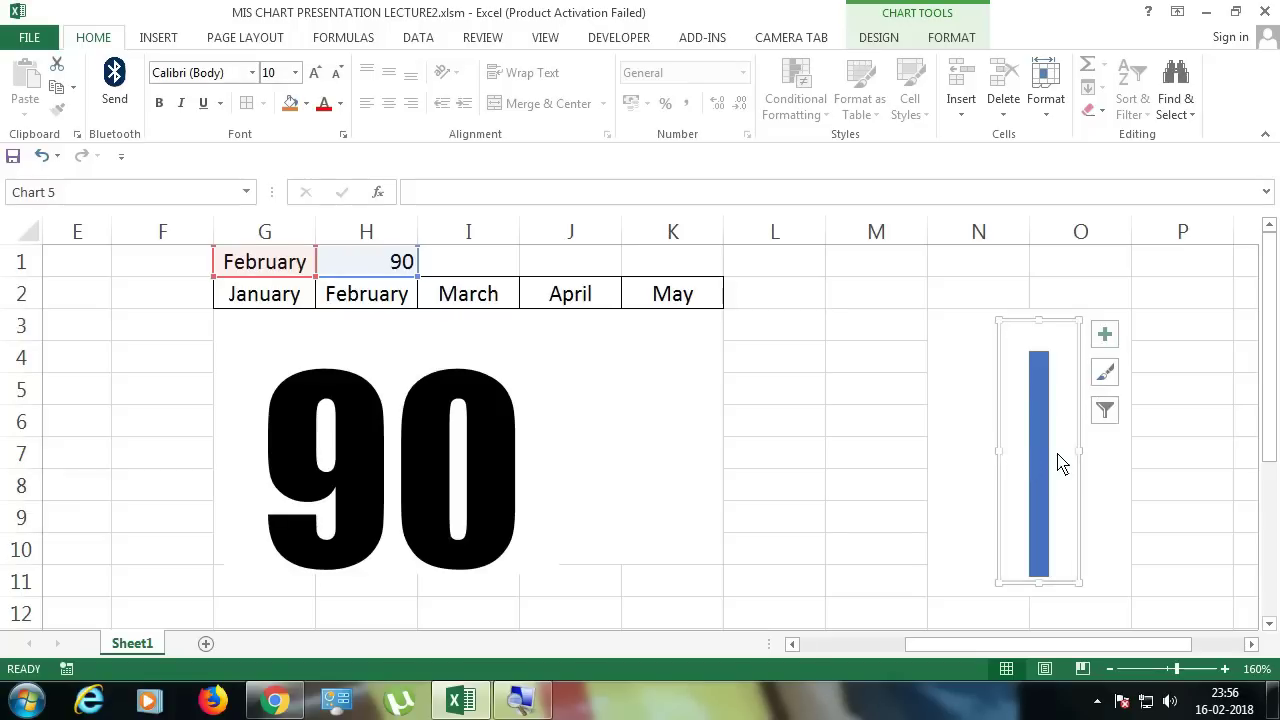
{"action": "left_click_drag", "start_coordinate": [1079, 457], "coordinate": [1077, 458]}
Step: Fine-tune the plot area's width and height until the bar nearly fills the slim chart
{"action": "left_click", "coordinate": [1057, 470]}
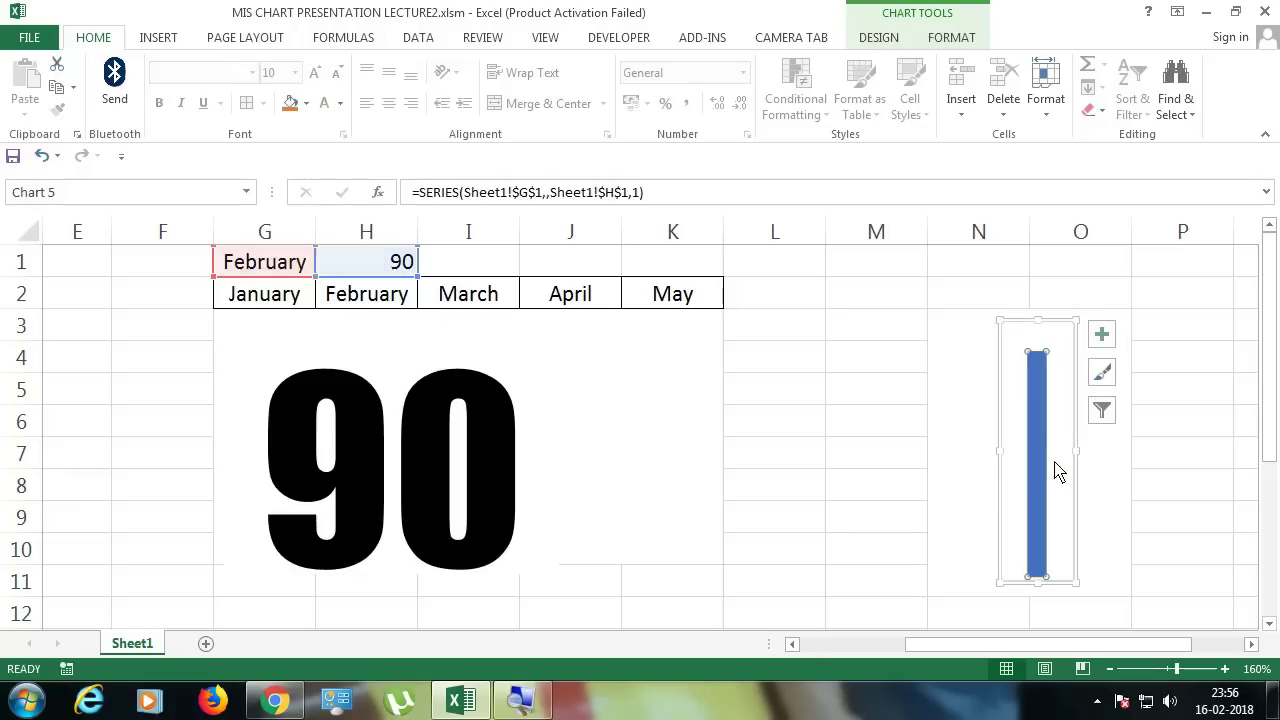
{"action": "left_click", "coordinate": [1064, 470]}
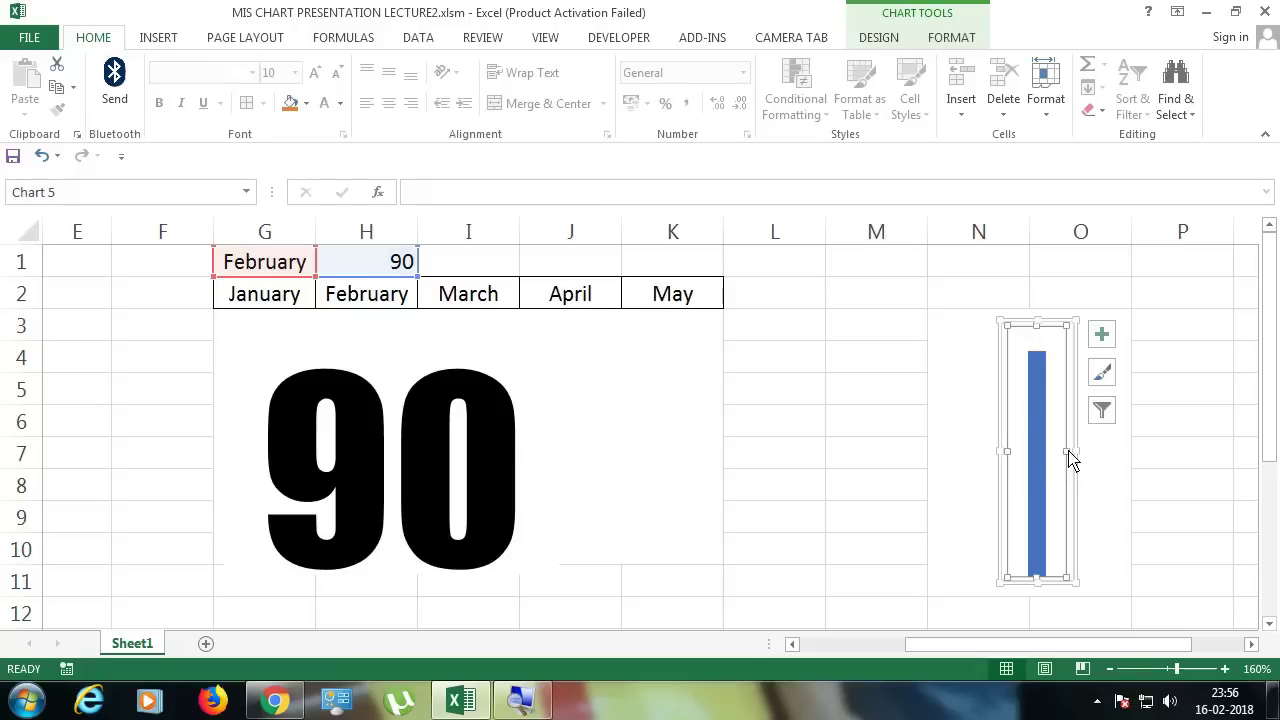
{"action": "left_click_drag", "start_coordinate": [1070, 458], "coordinate": [1002, 457]}
{"action": "left_click_drag", "start_coordinate": [1037, 325], "coordinate": [1037, 320]}
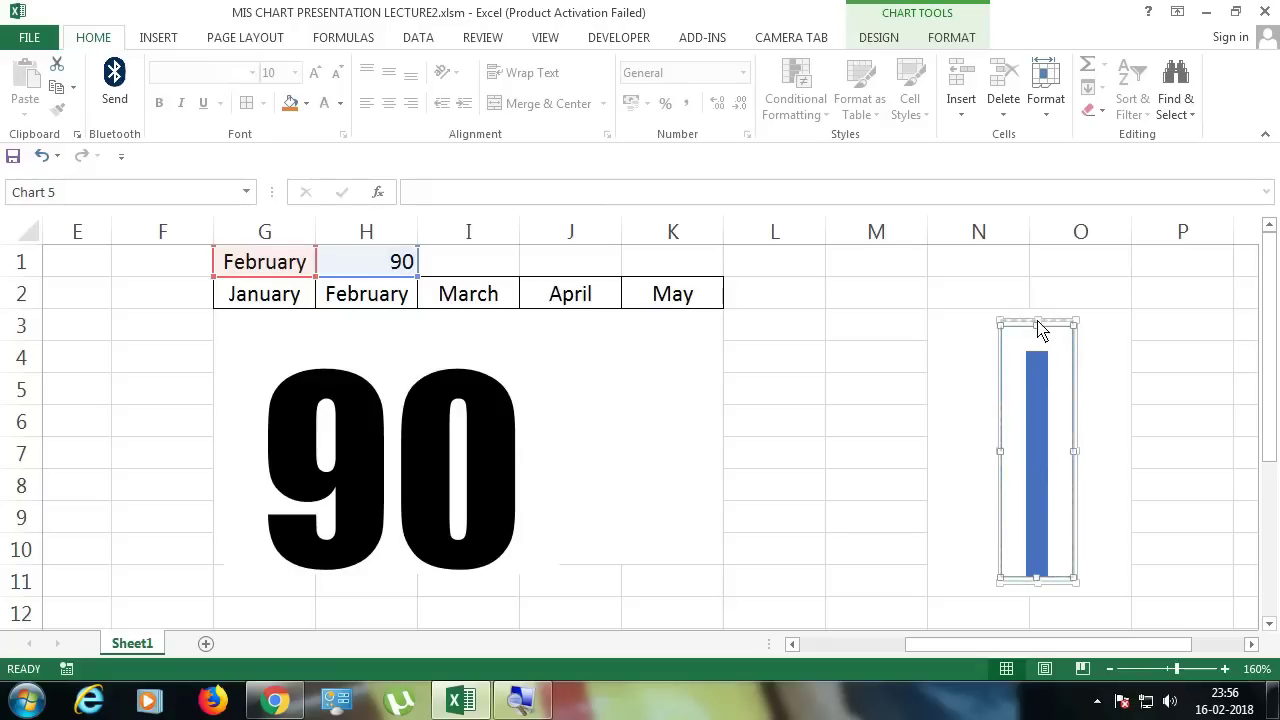
{"action": "left_click_drag", "start_coordinate": [1038, 580], "coordinate": [1038, 584]}
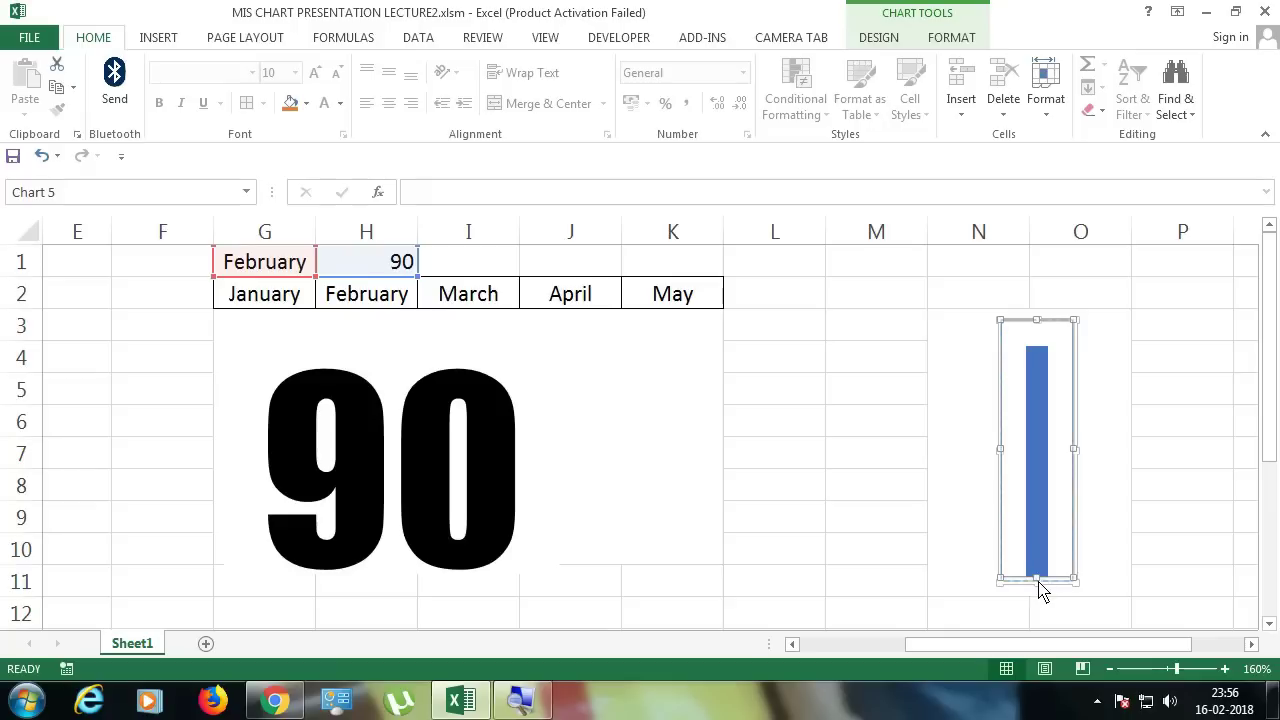
{"action": "left_click", "coordinate": [1108, 503]}
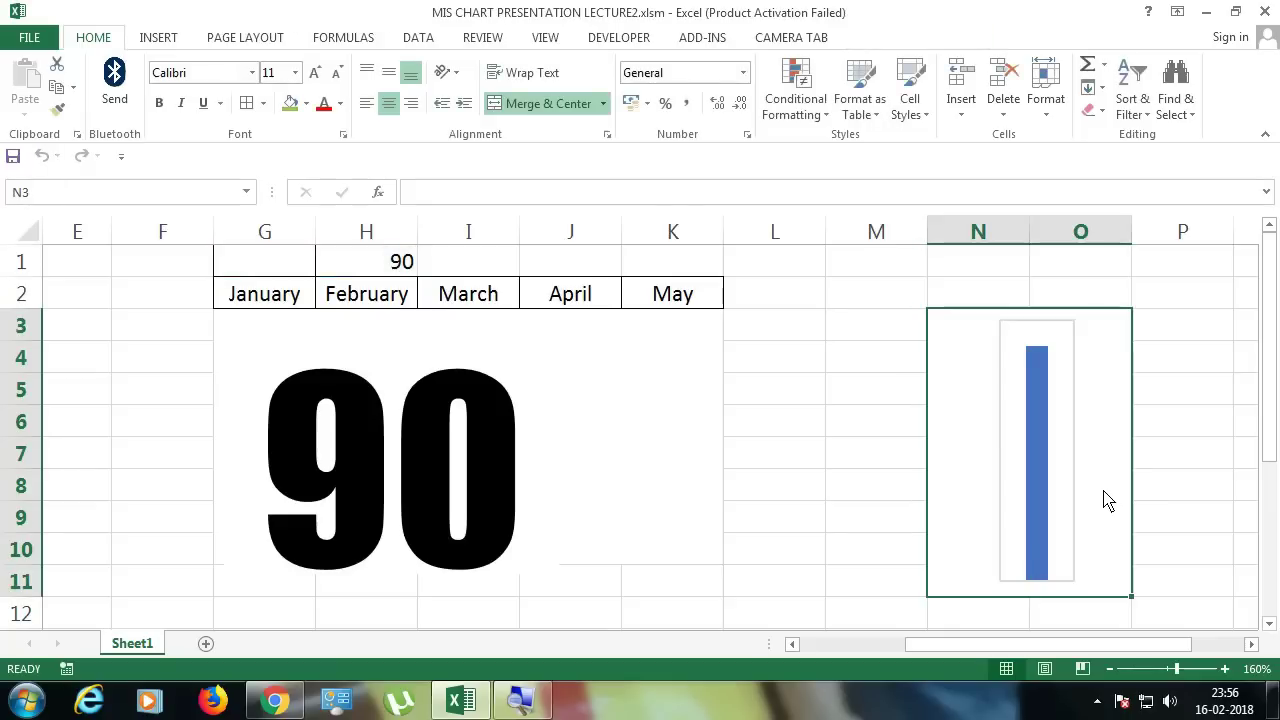
Step: Copy N3:O11, paste it as a Linked Picture, and place it beside the big 90
{"action": "left_click", "coordinate": [1072, 449]}
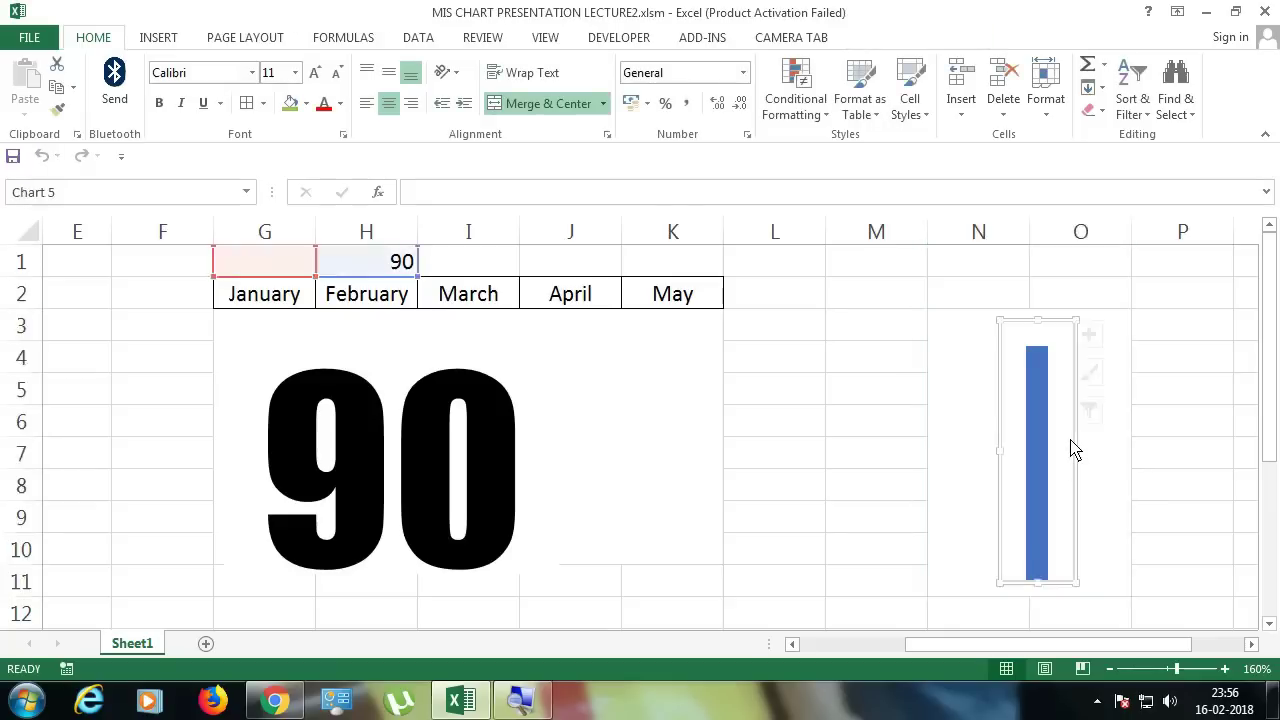
{"action": "left_click", "coordinate": [1101, 478]}
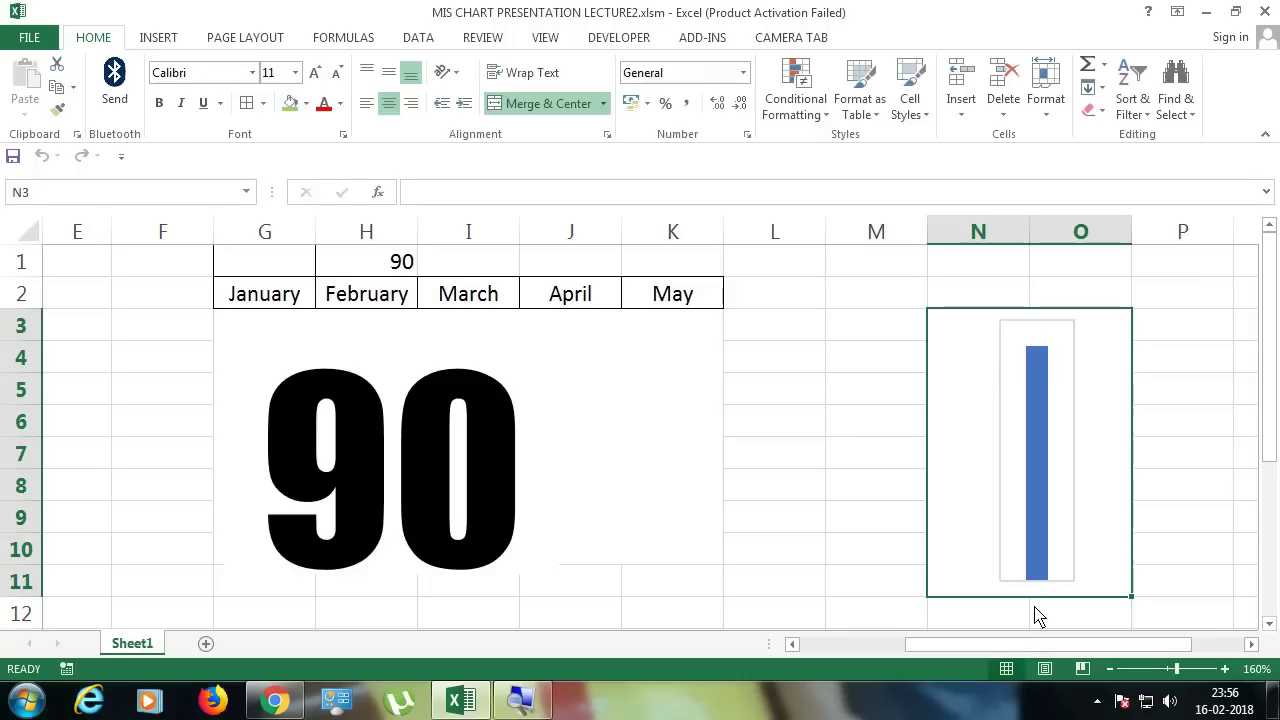
{"action": "key", "text": "ctrl+c"}
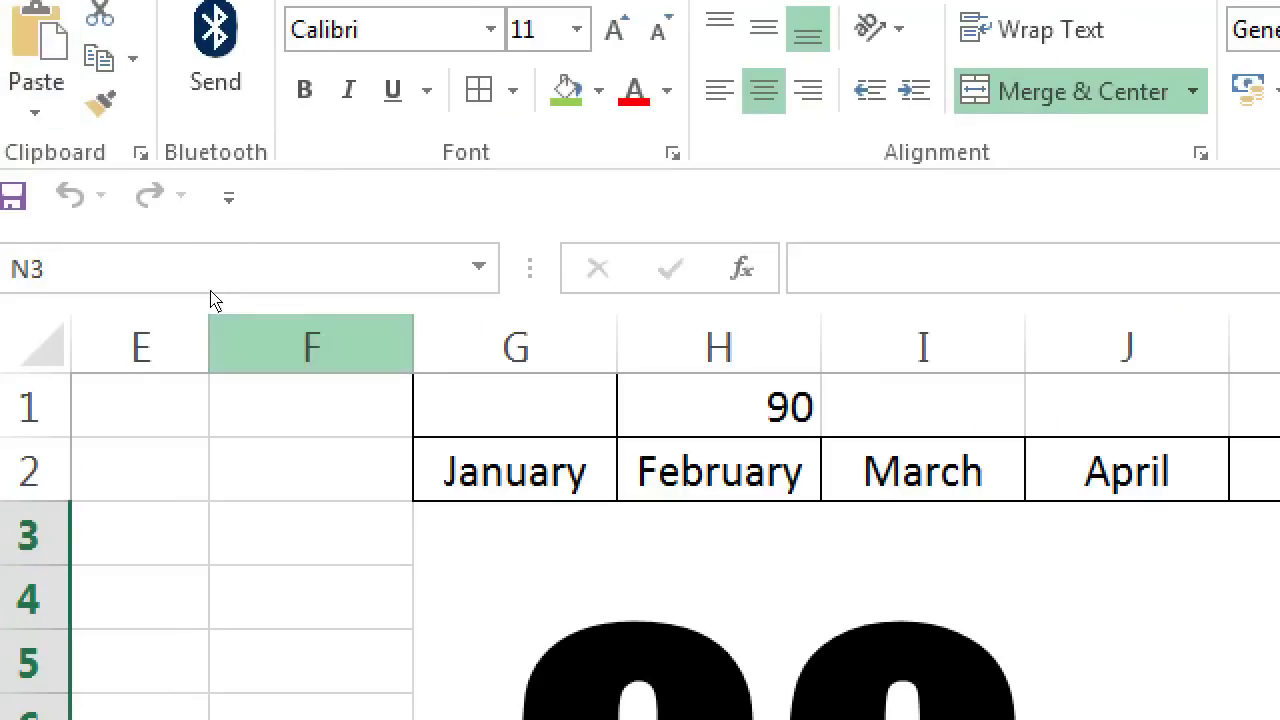
{"action": "left_click", "coordinate": [33, 116]}
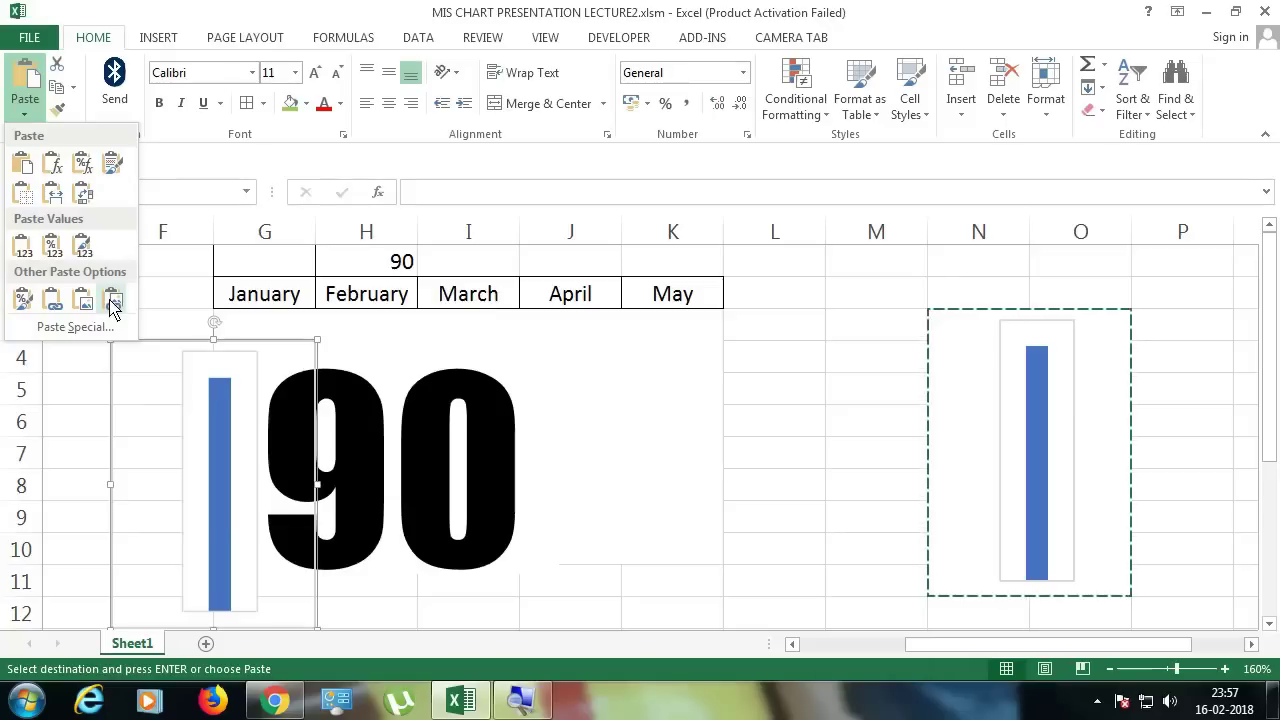
{"action": "left_click", "coordinate": [111, 303]}
{"action": "left_click_drag", "start_coordinate": [149, 349], "coordinate": [588, 329]}
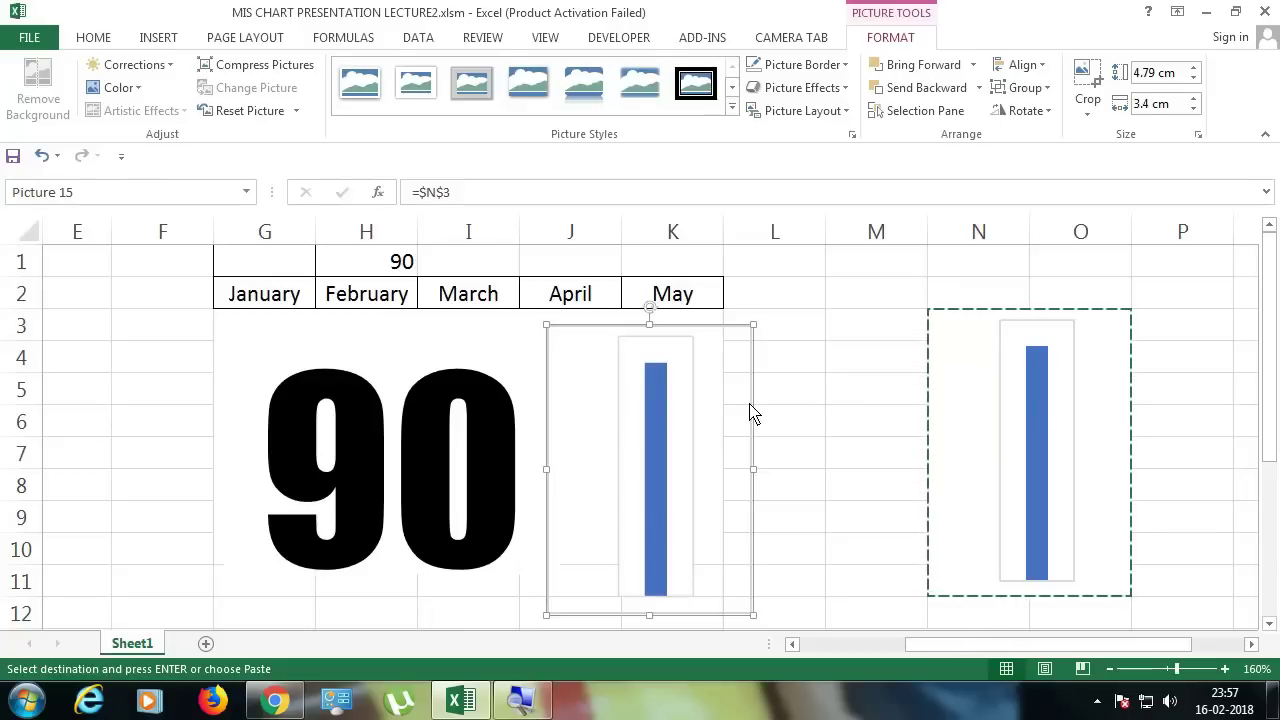
Step: Crop the linked chart picture down to just the bar
{"action": "key", "text": "Left"}
{"action": "key", "text": "Up"}
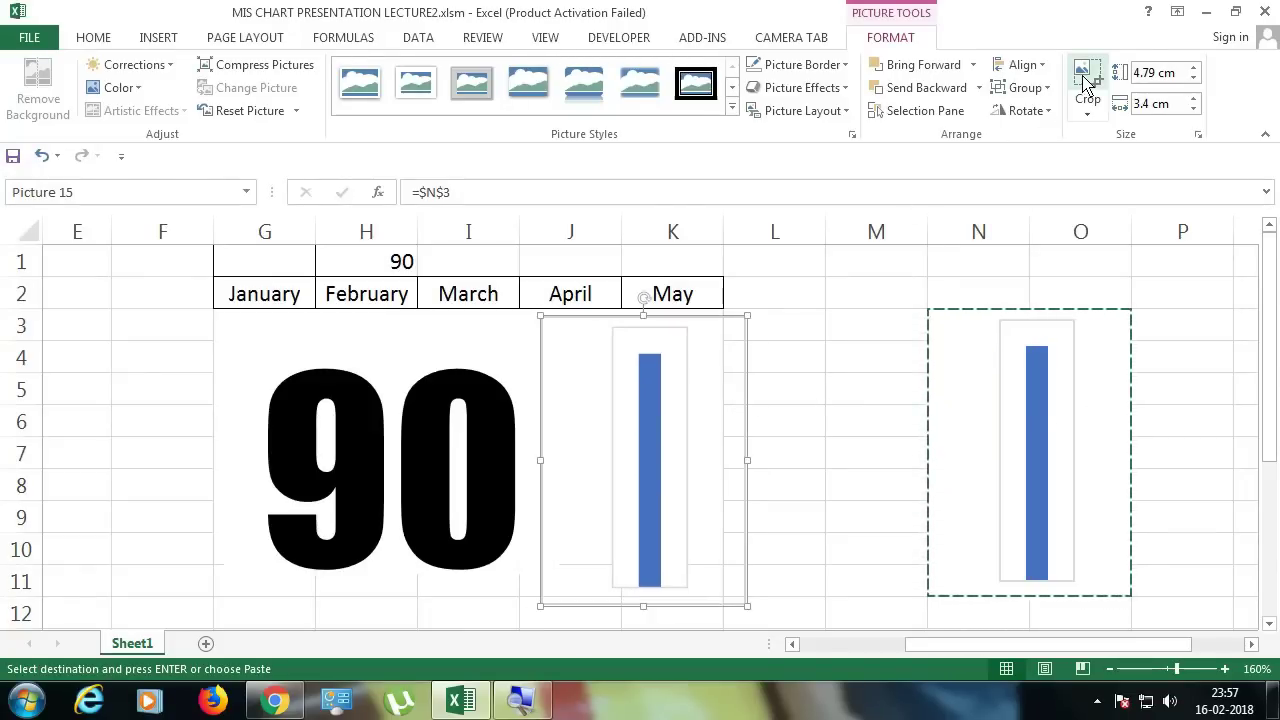
{"action": "left_click", "coordinate": [1088, 82]}
{"action": "left_click_drag", "start_coordinate": [745, 462], "coordinate": [691, 460]}
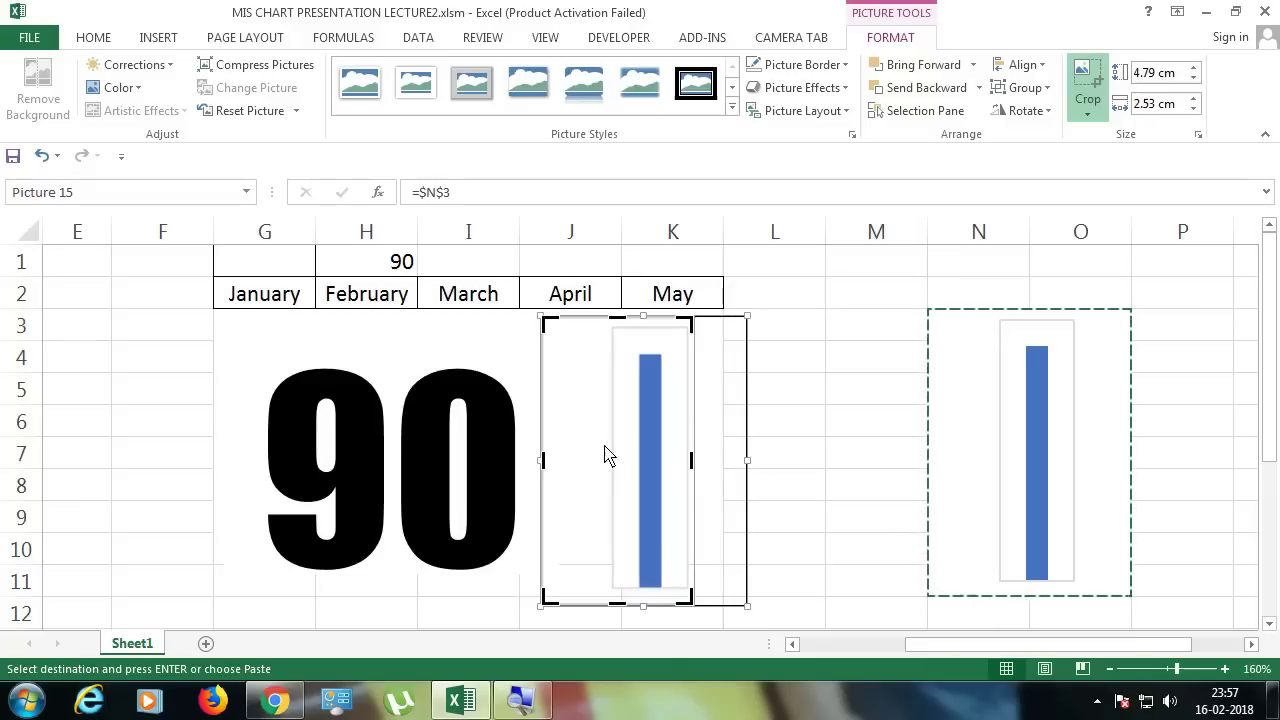
{"action": "left_click_drag", "start_coordinate": [546, 465], "coordinate": [608, 478]}
{"action": "left_click_drag", "start_coordinate": [651, 613], "coordinate": [655, 587]}
{"action": "left_click_drag", "start_coordinate": [610, 458], "coordinate": [678, 458]}
{"action": "left_click_drag", "start_coordinate": [656, 334], "coordinate": [662, 354]}
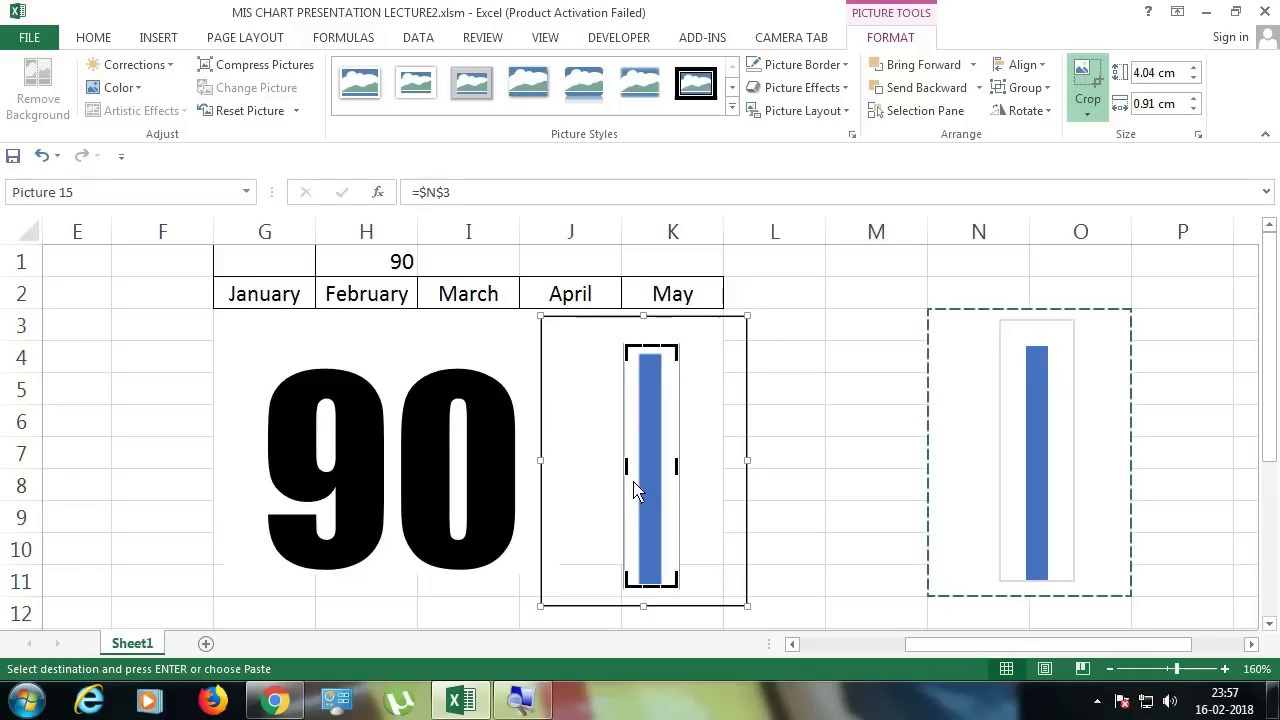
{"action": "left_click_drag", "start_coordinate": [628, 470], "coordinate": [674, 477]}
{"action": "left_click", "coordinate": [822, 487]}
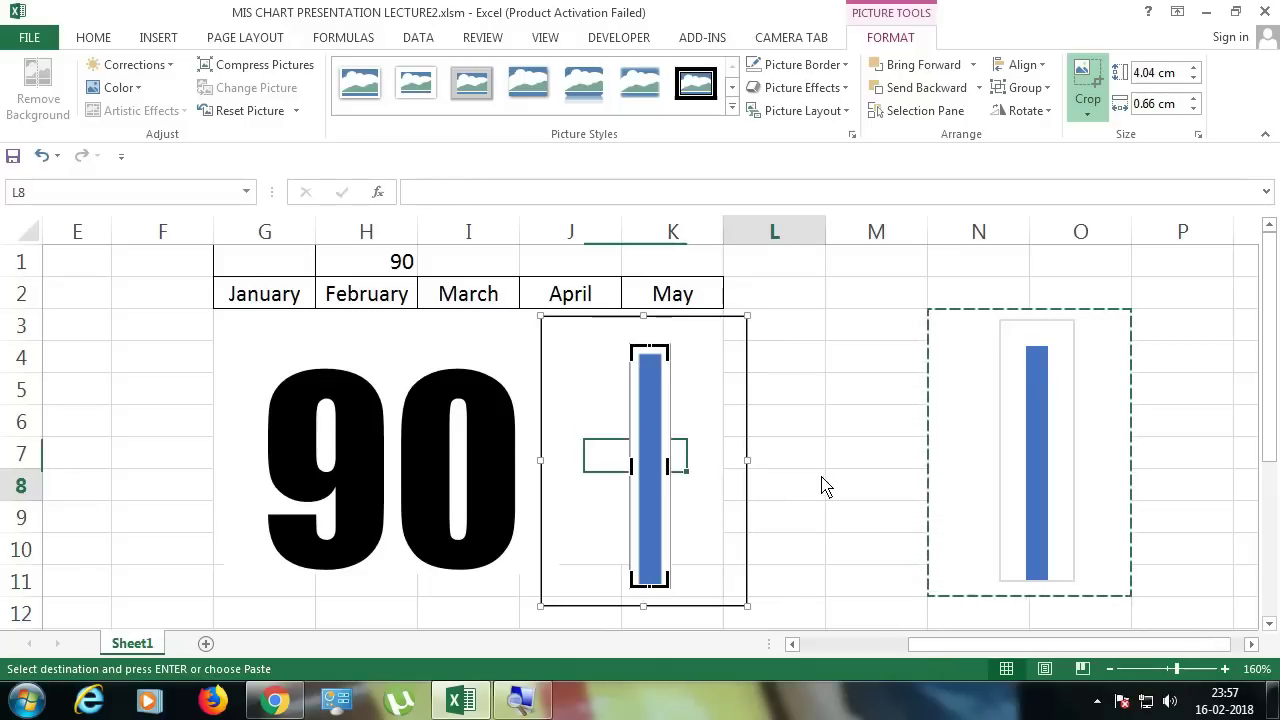
Step: Rotate the cropped bar into a slash-like slant beside the 90
{"action": "left_click", "coordinate": [656, 440]}
{"action": "mouse_move", "coordinate": [651, 331]}
{"action": "left_mouse_down"}
{"action": "mouse_move", "coordinate": [717, 366]}
{"action": "mouse_move", "coordinate": [714, 345]}
{"action": "mouse_move", "coordinate": [656, 432]}
{"action": "left_mouse_up"}
{"action": "left_click_drag", "start_coordinate": [677, 370], "coordinate": [666, 363]}
{"action": "left_click", "coordinate": [760, 422]}
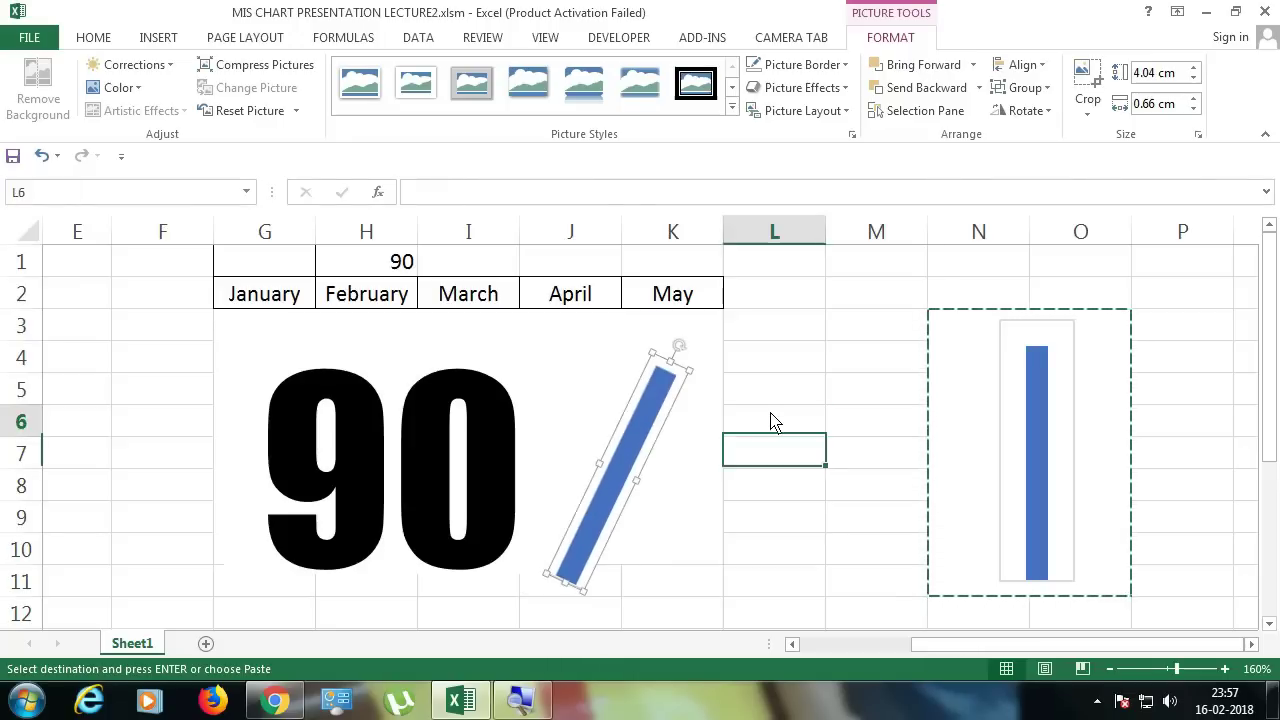
{"action": "left_click", "coordinate": [160, 38]}
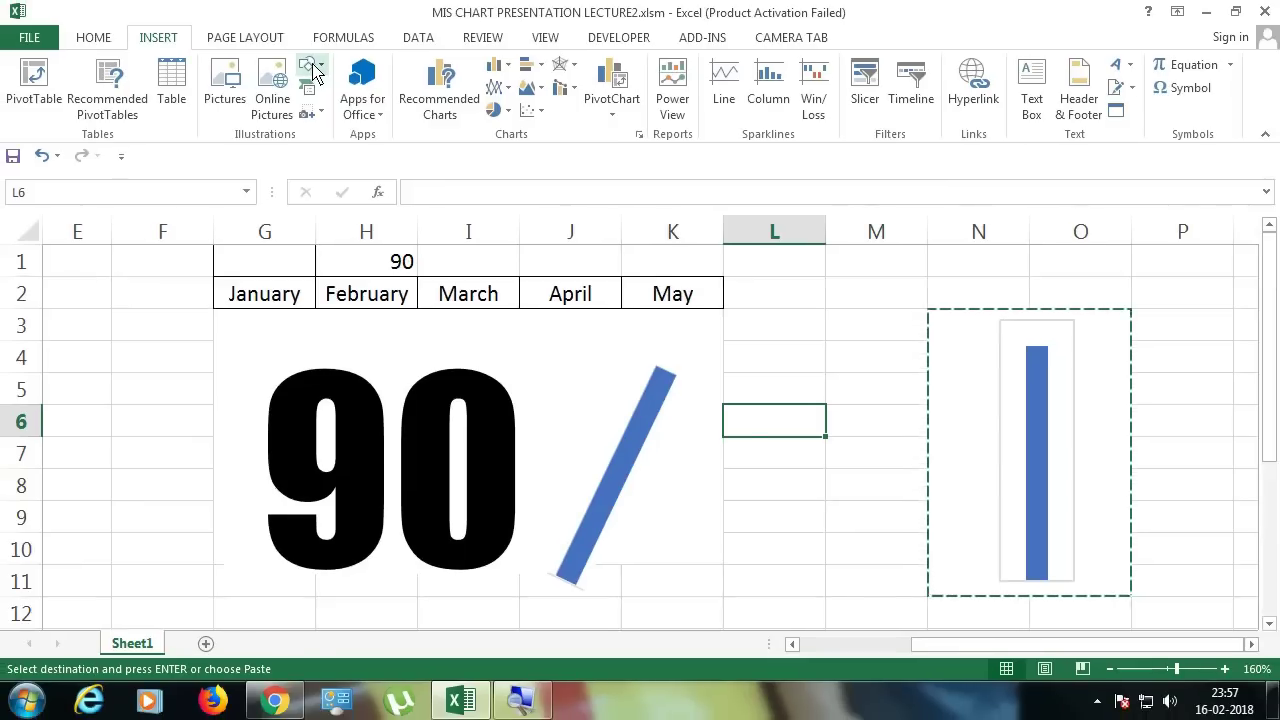
Step: Draw a small oval above the slash and give it a white-fill, dark-outline style and a bevel
{"action": "left_click", "coordinate": [310, 68]}
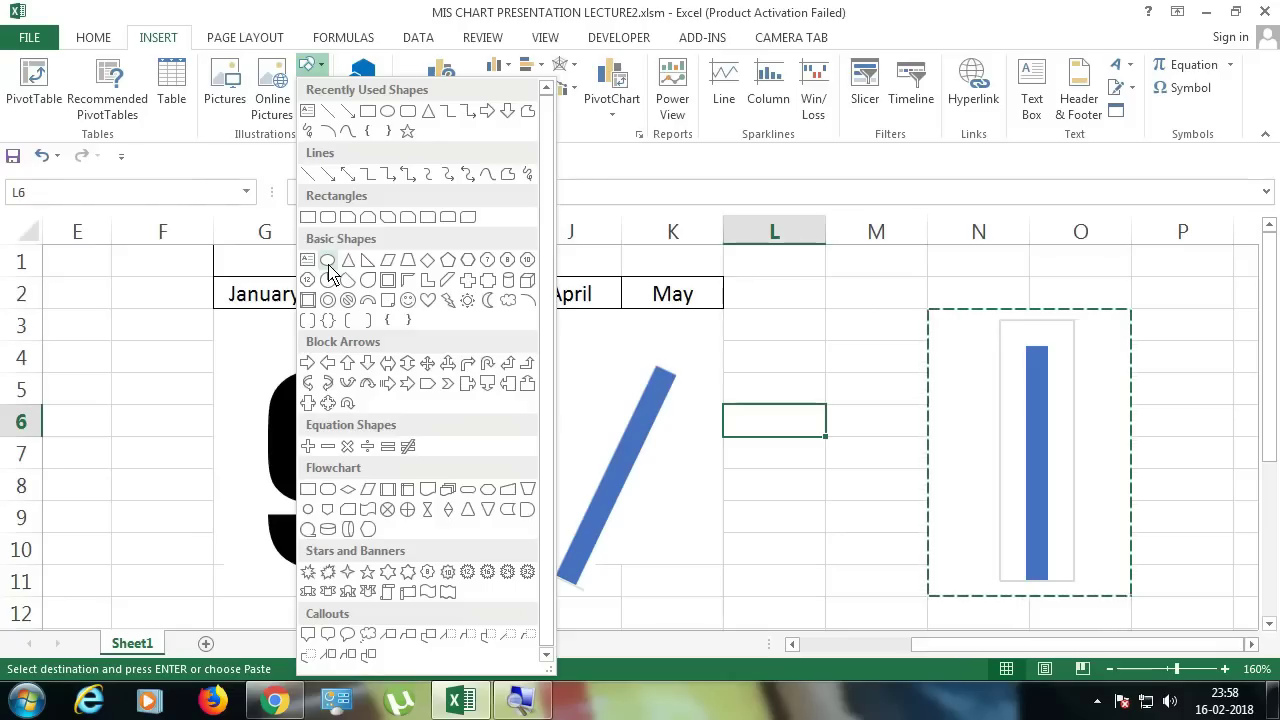
{"action": "left_click", "coordinate": [328, 264]}
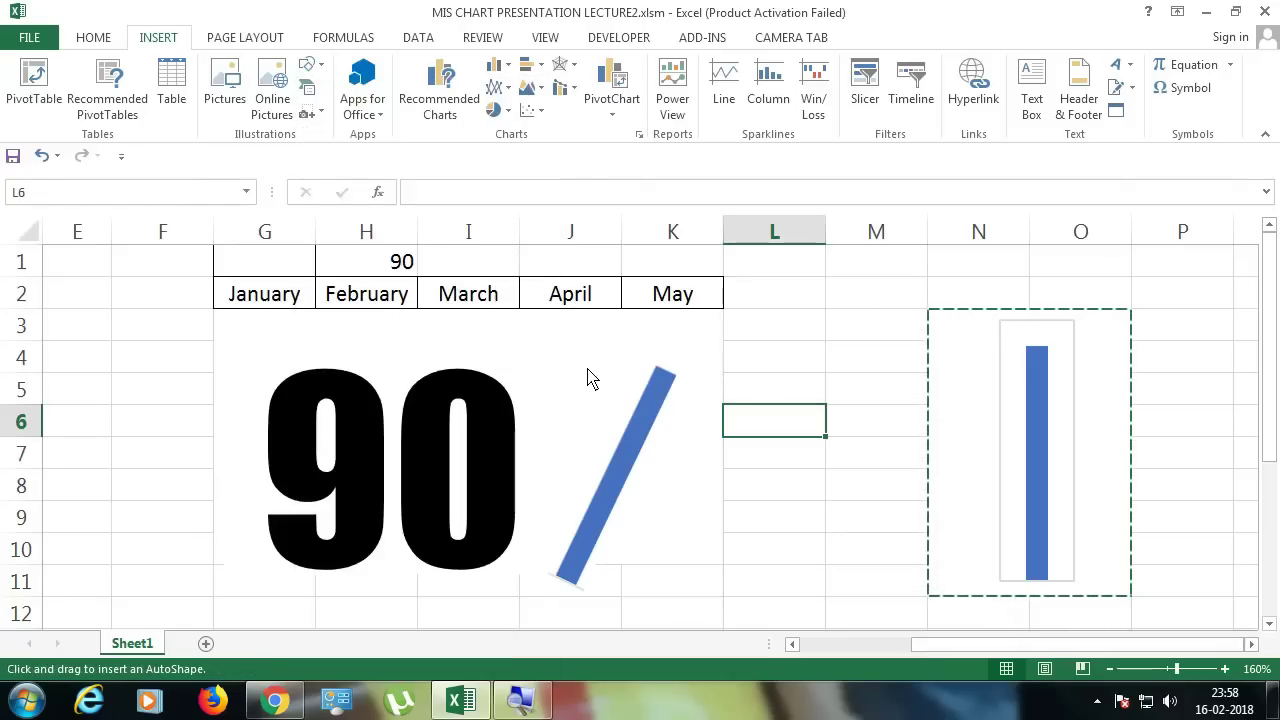
{"action": "left_click_drag", "start_coordinate": [585, 346], "coordinate": [620, 398]}
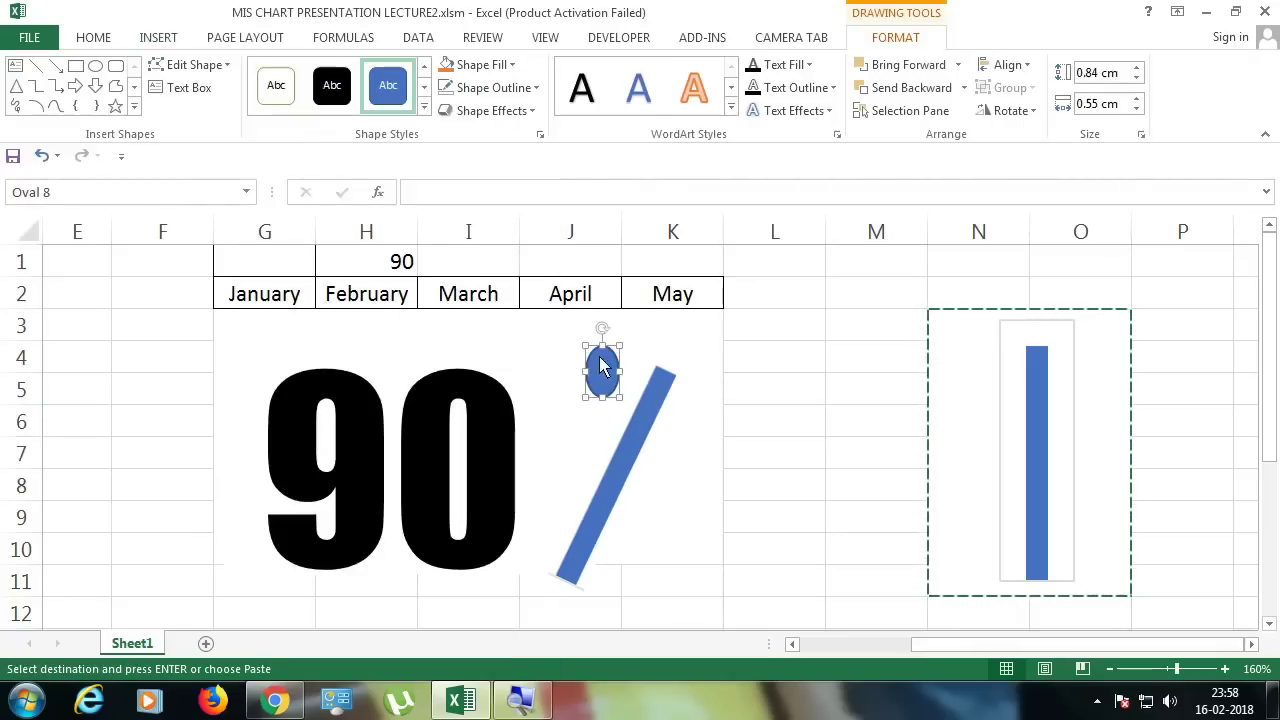
{"action": "left_click", "coordinate": [513, 116]}
{"action": "mouse_move", "coordinate": [506, 368]}
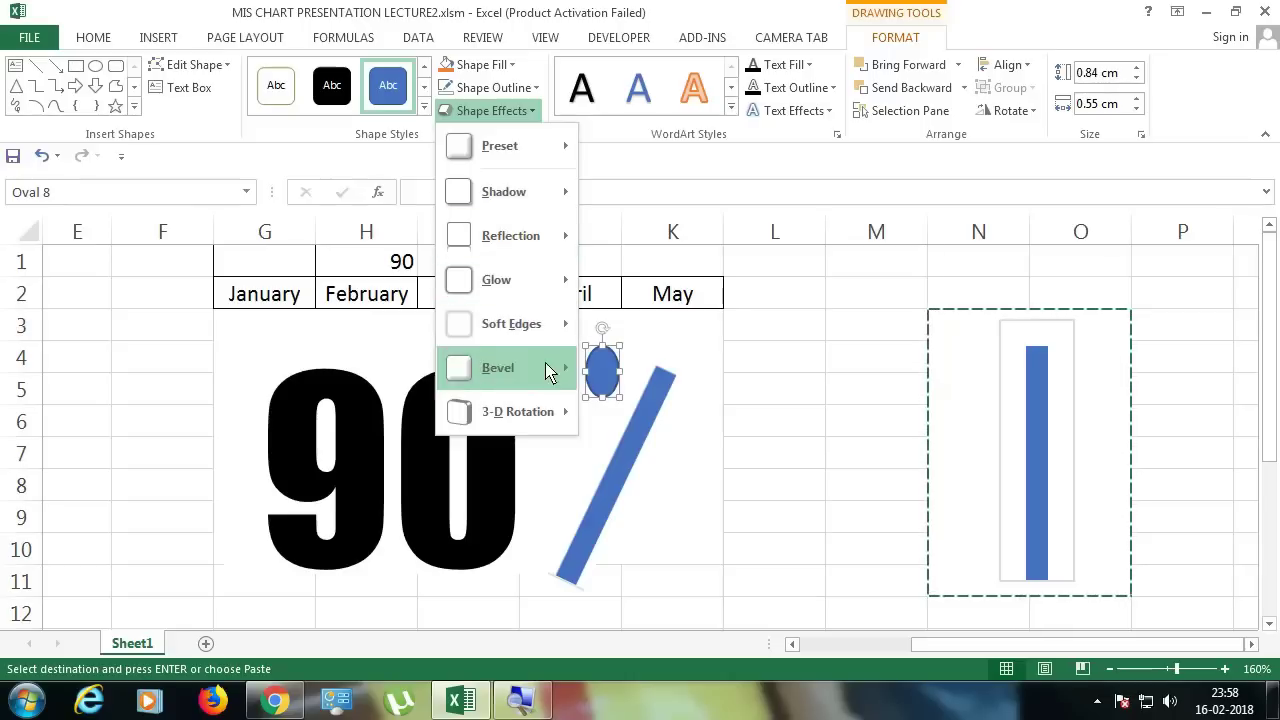
{"action": "left_click", "coordinate": [770, 490]}
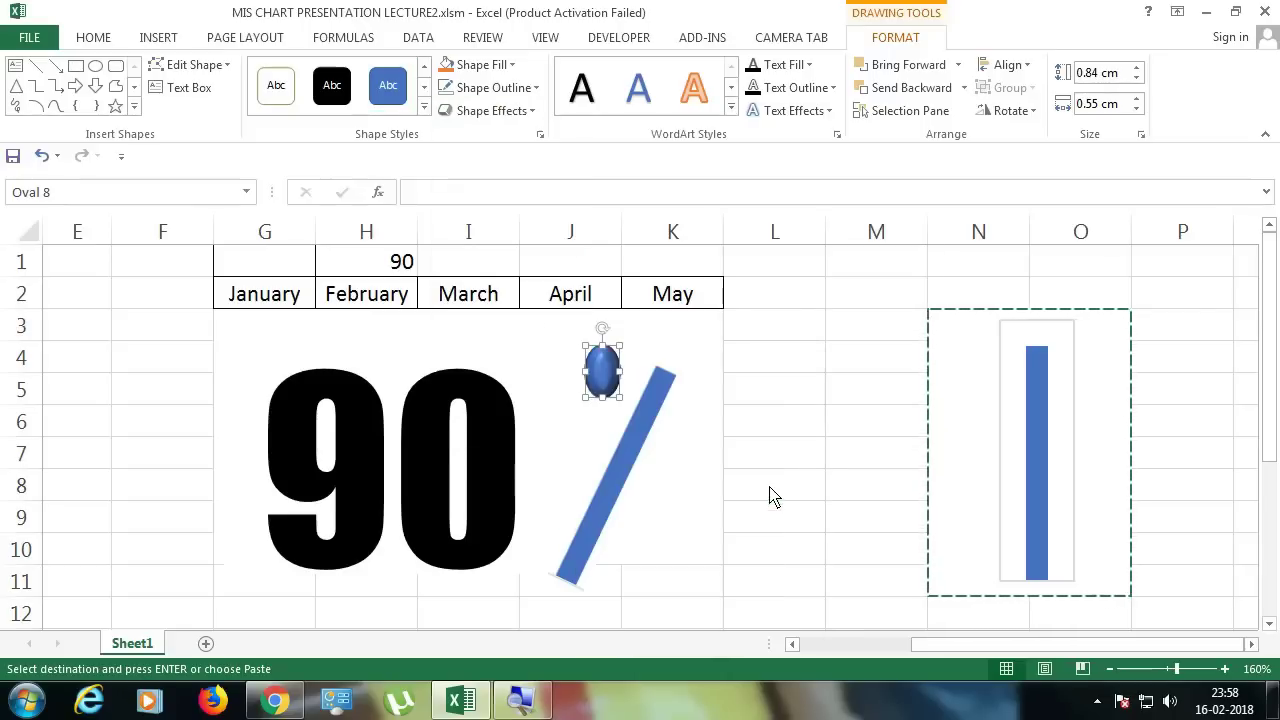
{"action": "left_click", "coordinate": [424, 107]}
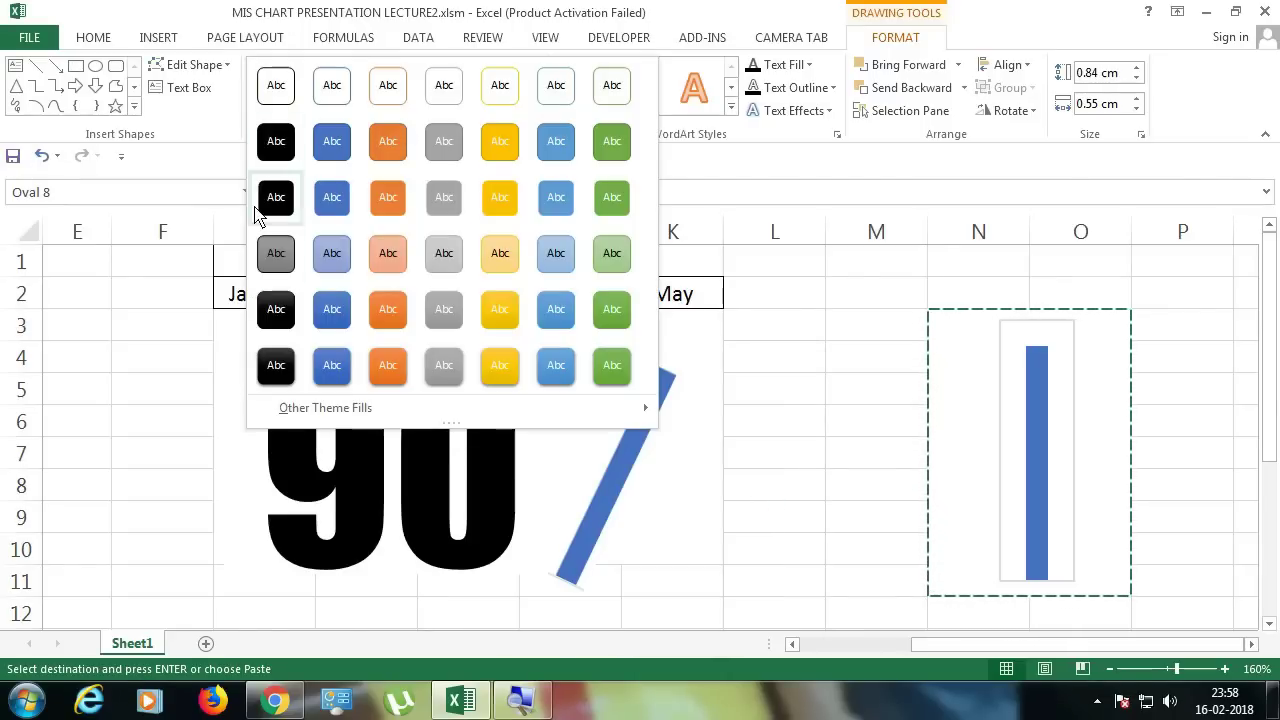
{"action": "left_click", "coordinate": [274, 100]}
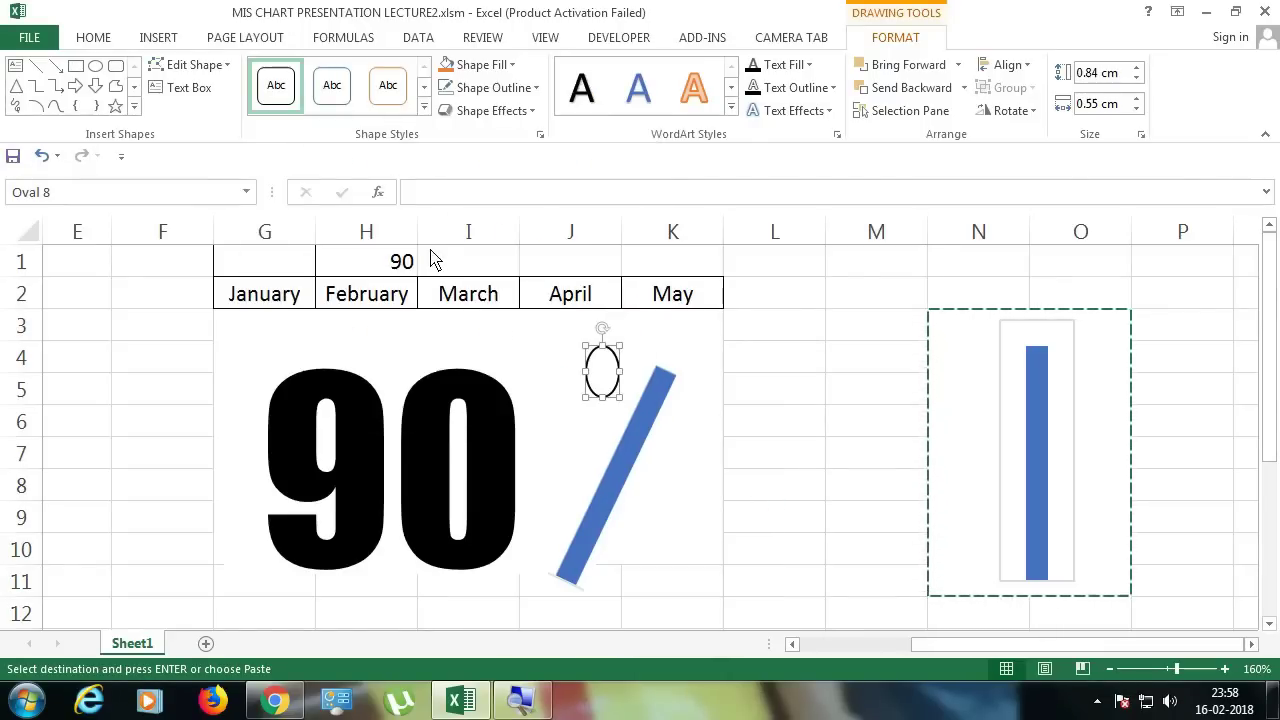
{"action": "left_click", "coordinate": [492, 111]}
{"action": "mouse_move", "coordinate": [498, 367]}
{"action": "left_click", "coordinate": [781, 533]}
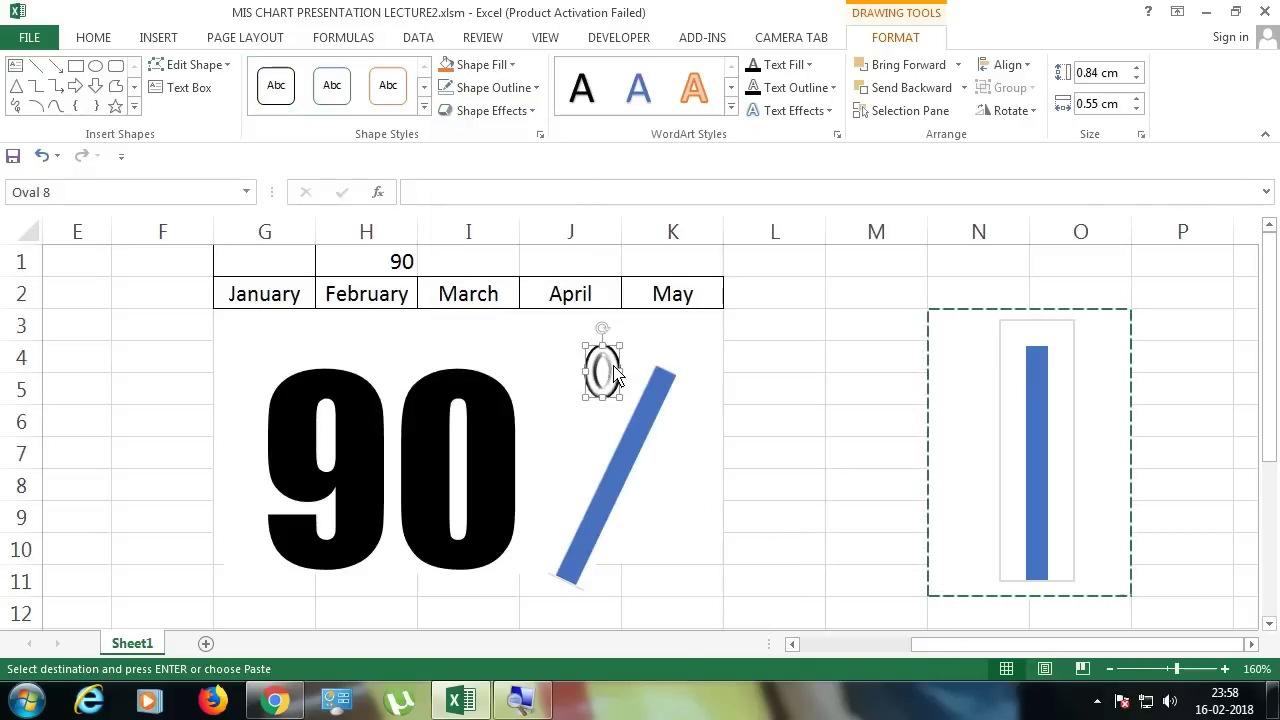
Step: Tilt the oval to match the slash, duplicate it with Ctrl+D, and position both ovals around the bar
{"action": "mouse_move", "coordinate": [606, 328]}
{"action": "left_mouse_down"}
{"action": "mouse_move", "coordinate": [627, 351]}
{"action": "mouse_move", "coordinate": [597, 396]}
{"action": "mouse_move", "coordinate": [649, 549]}
{"action": "left_mouse_up"}
{"action": "key", "text": "ctrl+d"}
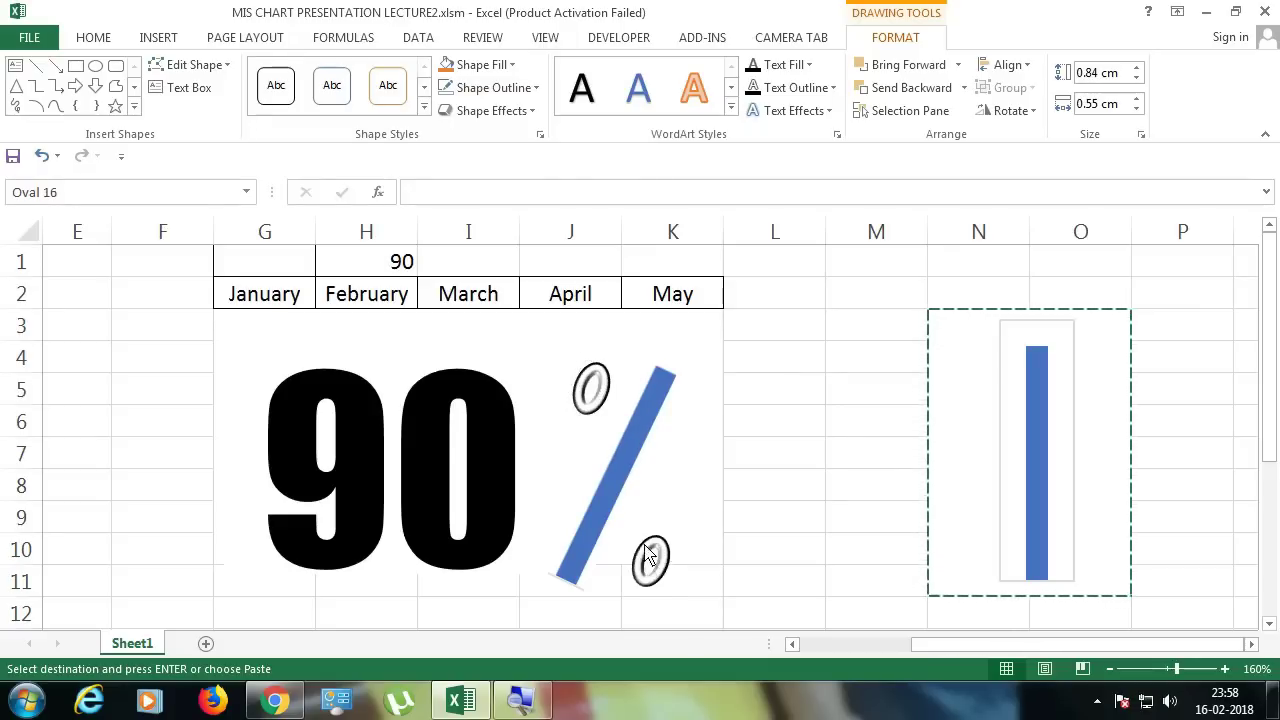
{"action": "left_click", "coordinate": [591, 520]}
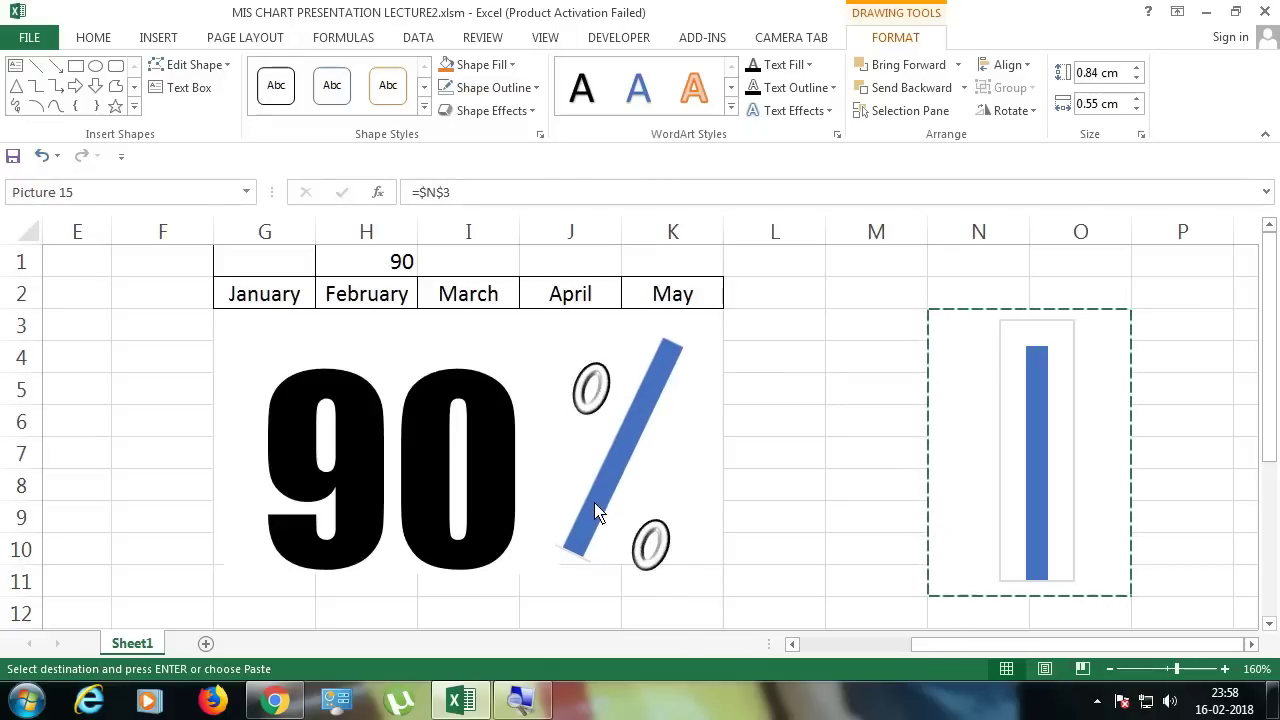
{"action": "left_click_drag", "start_coordinate": [591, 395], "coordinate": [591, 379]}
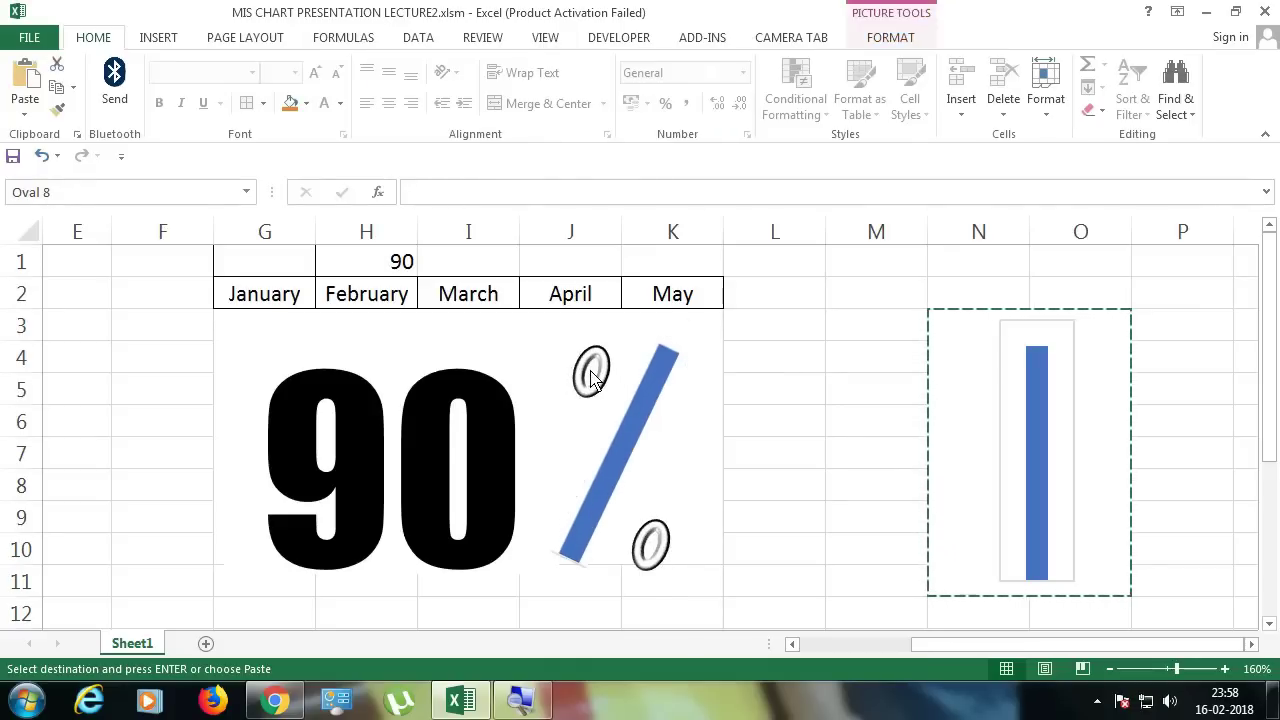
{"action": "left_click", "coordinate": [628, 470]}
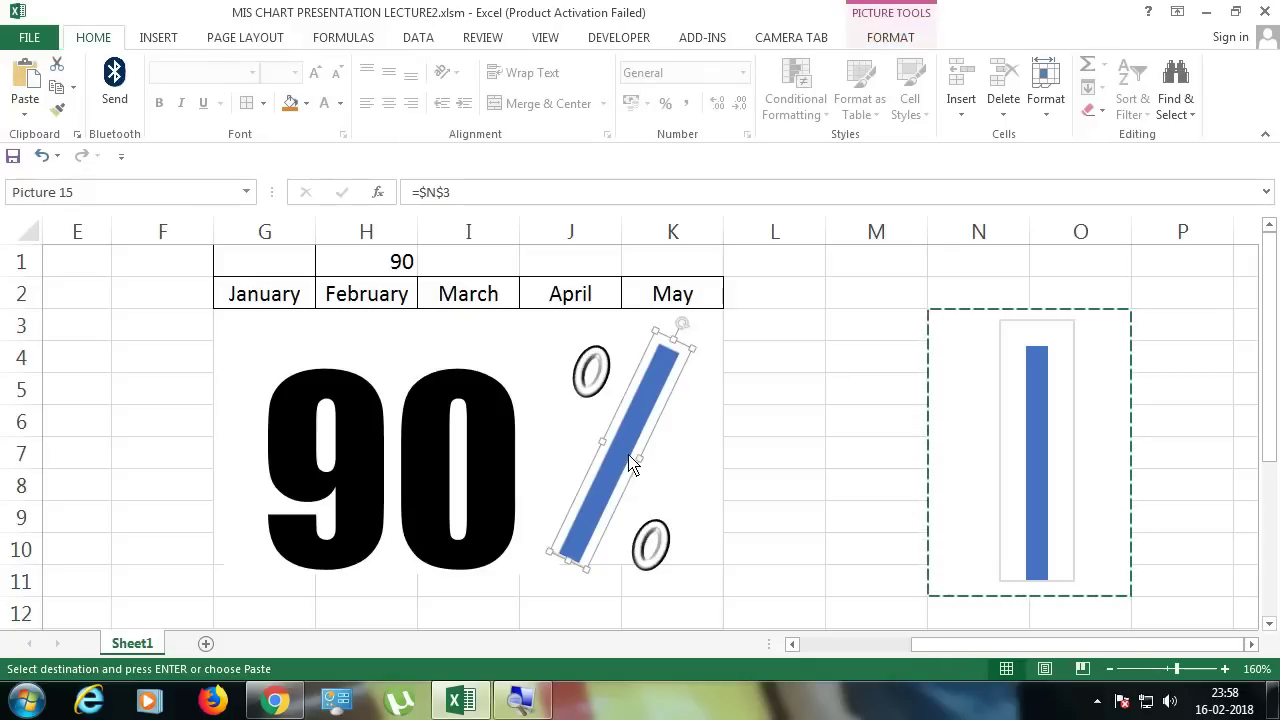
Step: Apply a bevel picture effect to the slanted bar picture
{"action": "left_click", "coordinate": [855, 42]}
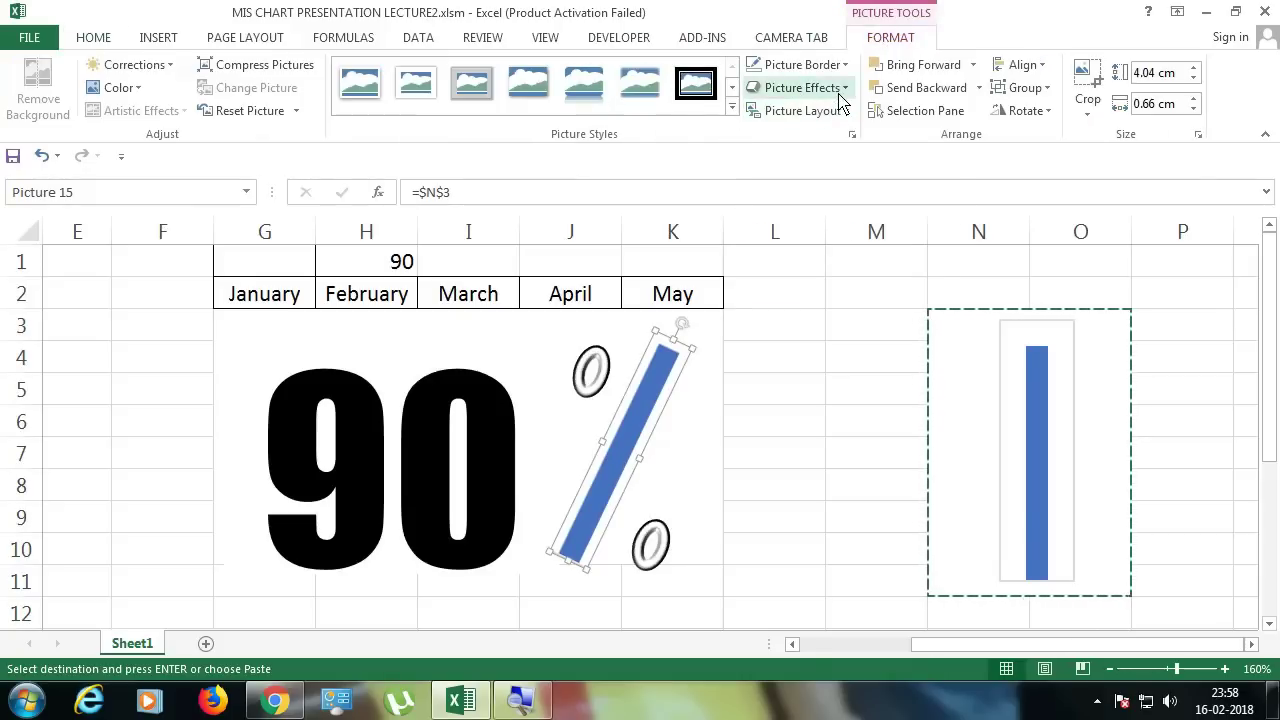
{"action": "left_click", "coordinate": [838, 88]}
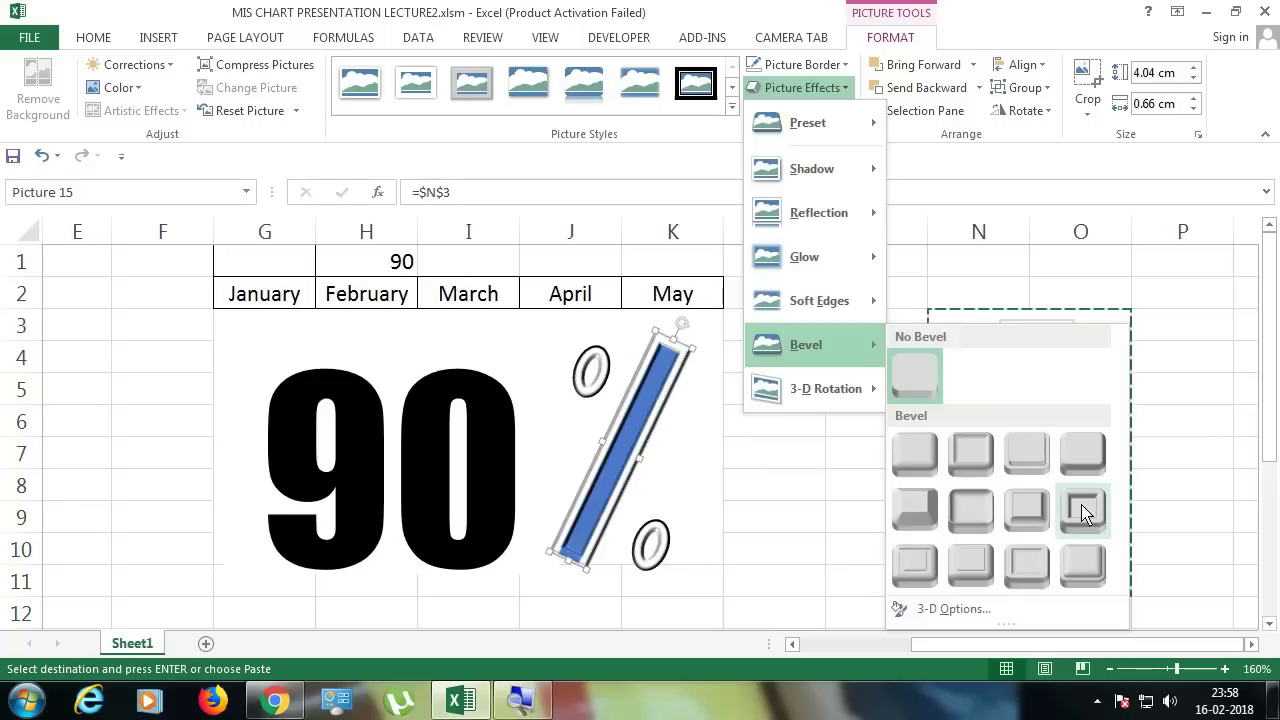
{"action": "left_click", "coordinate": [1082, 510]}
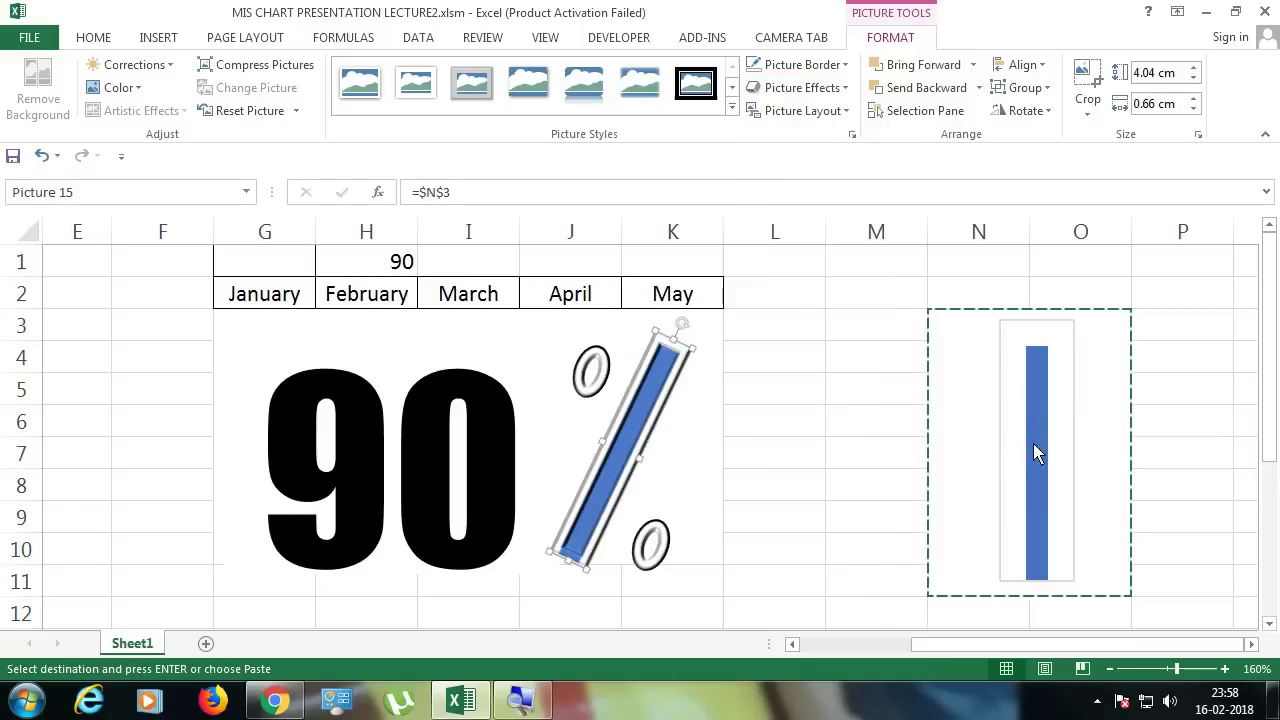
Step: Fill the source chart's bar with red so the linked slash turns red
{"action": "left_click", "coordinate": [1039, 452]}
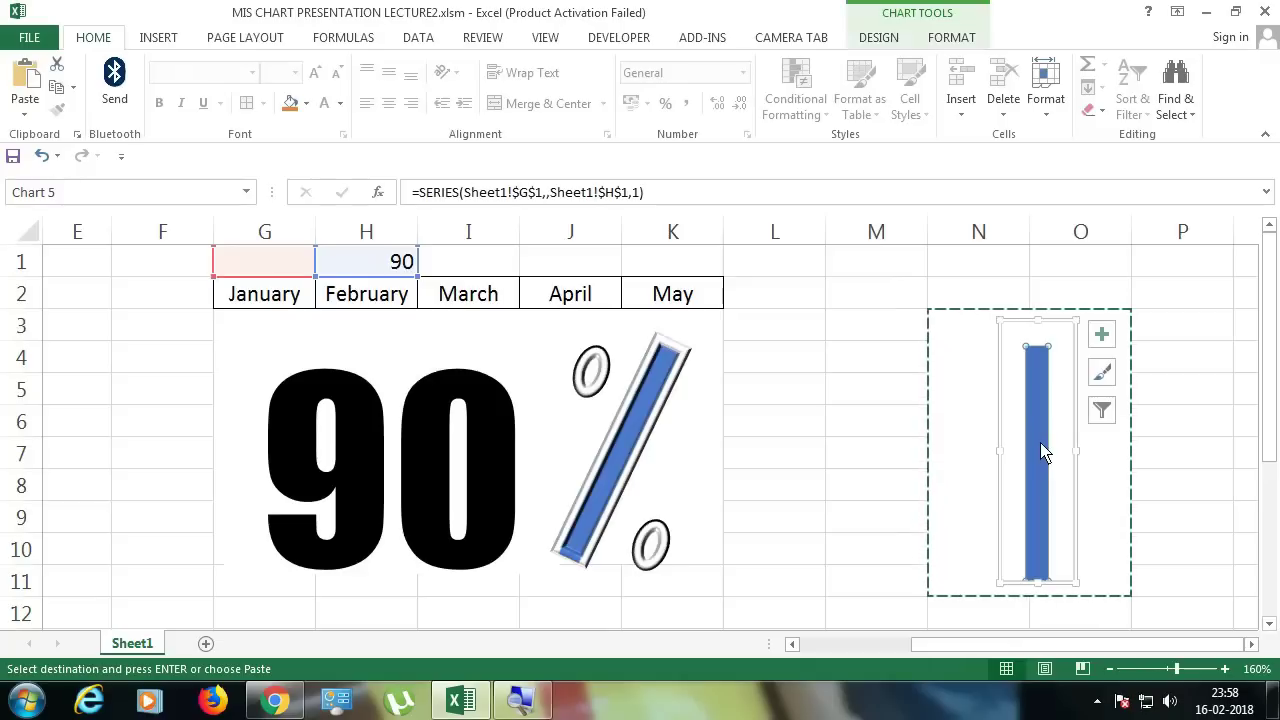
{"action": "left_click", "coordinate": [945, 40]}
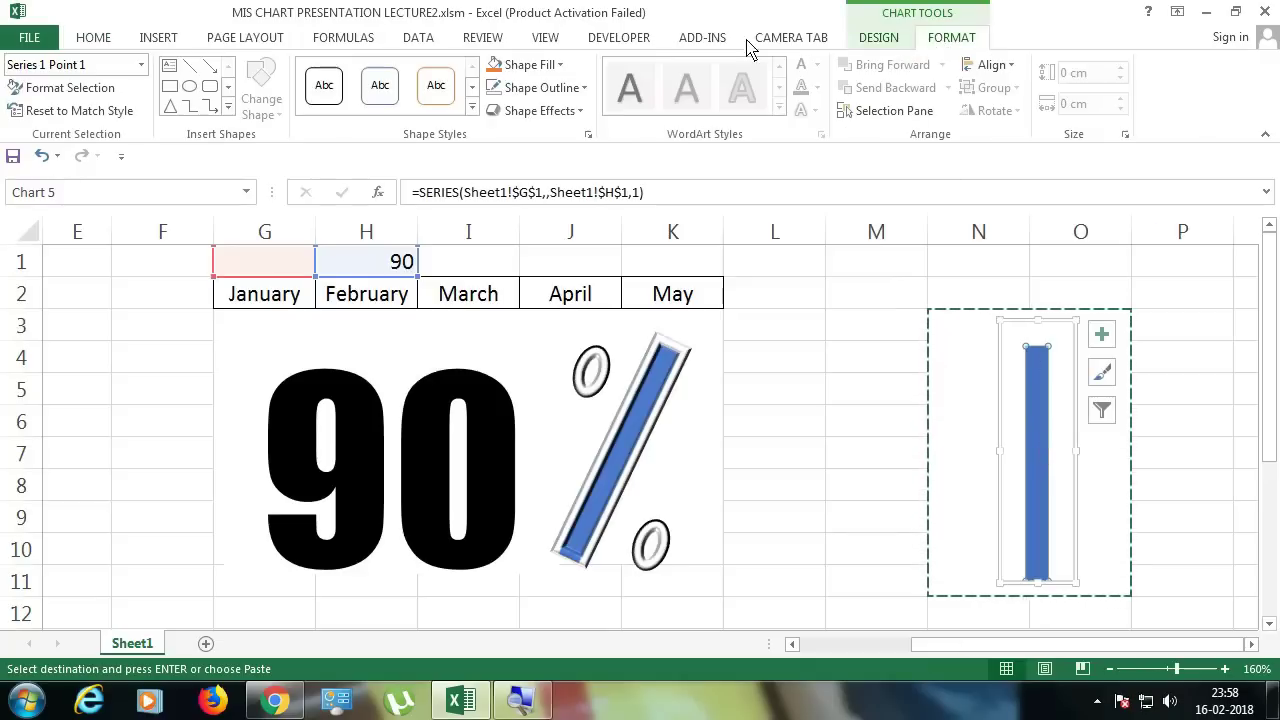
{"action": "left_click", "coordinate": [520, 64]}
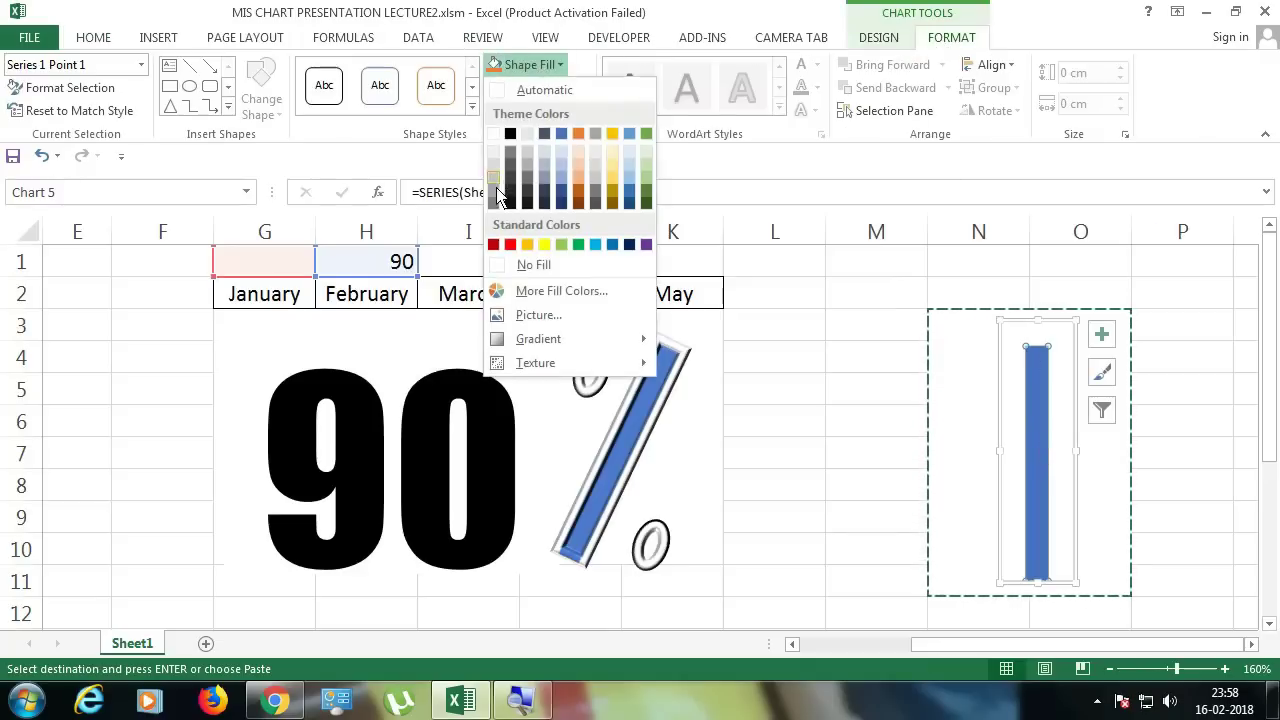
{"action": "left_click", "coordinate": [512, 248]}
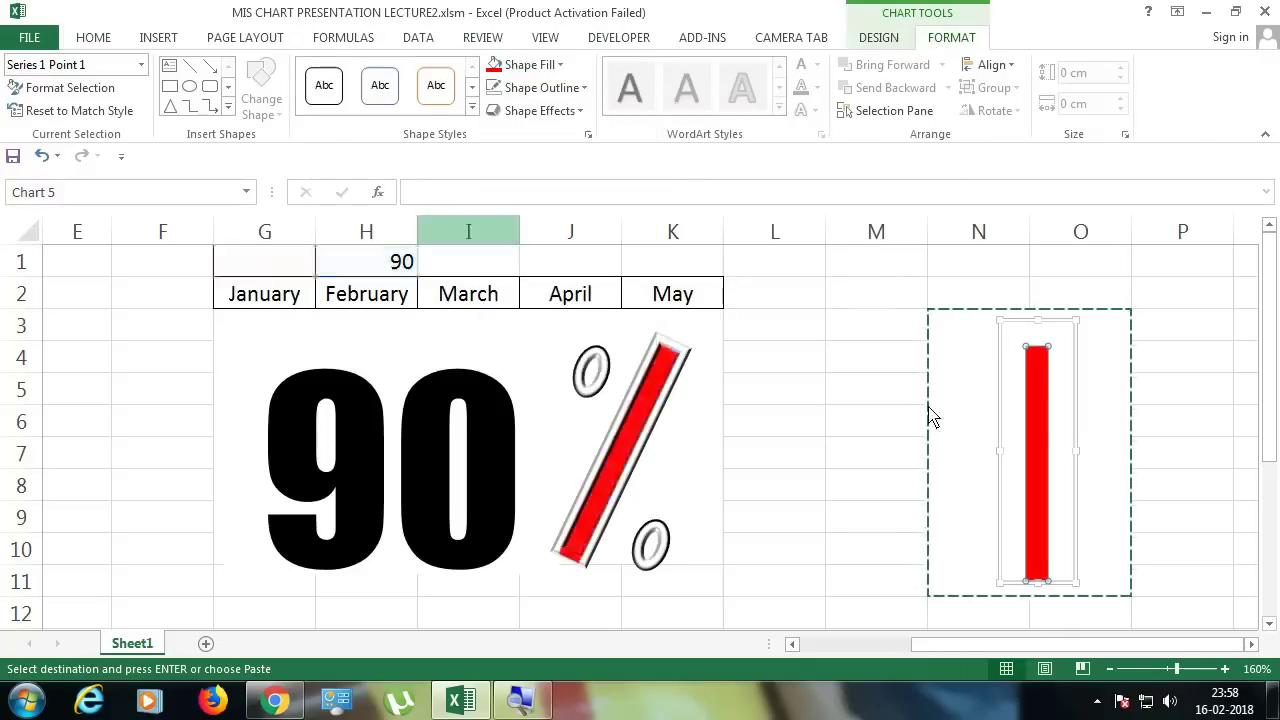
{"action": "left_click", "coordinate": [784, 398]}
{"action": "left_click", "coordinate": [487, 457]}
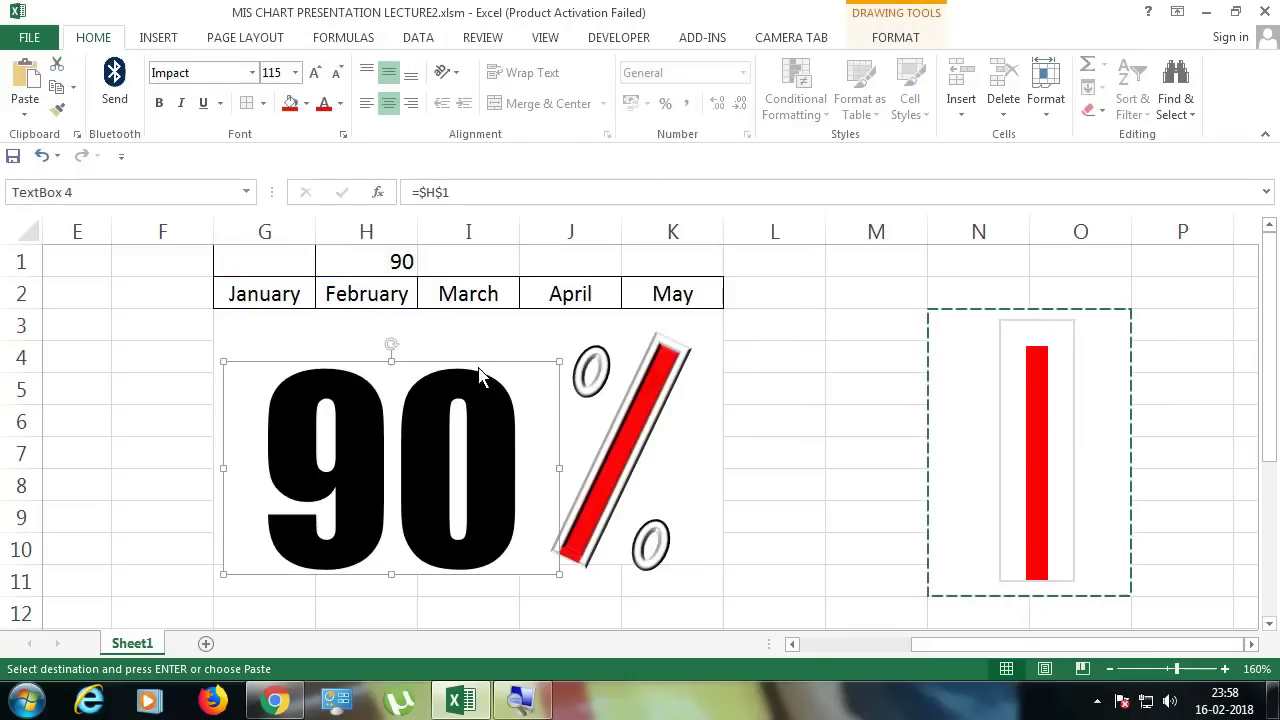
Step: Nudge the 90 text box, group it with the slash and both ovals, then shift the group left
{"action": "left_click_drag", "start_coordinate": [480, 374], "coordinate": [487, 340]}
{"action": "left_click", "coordinate": [648, 440], "text": "ctrl"}
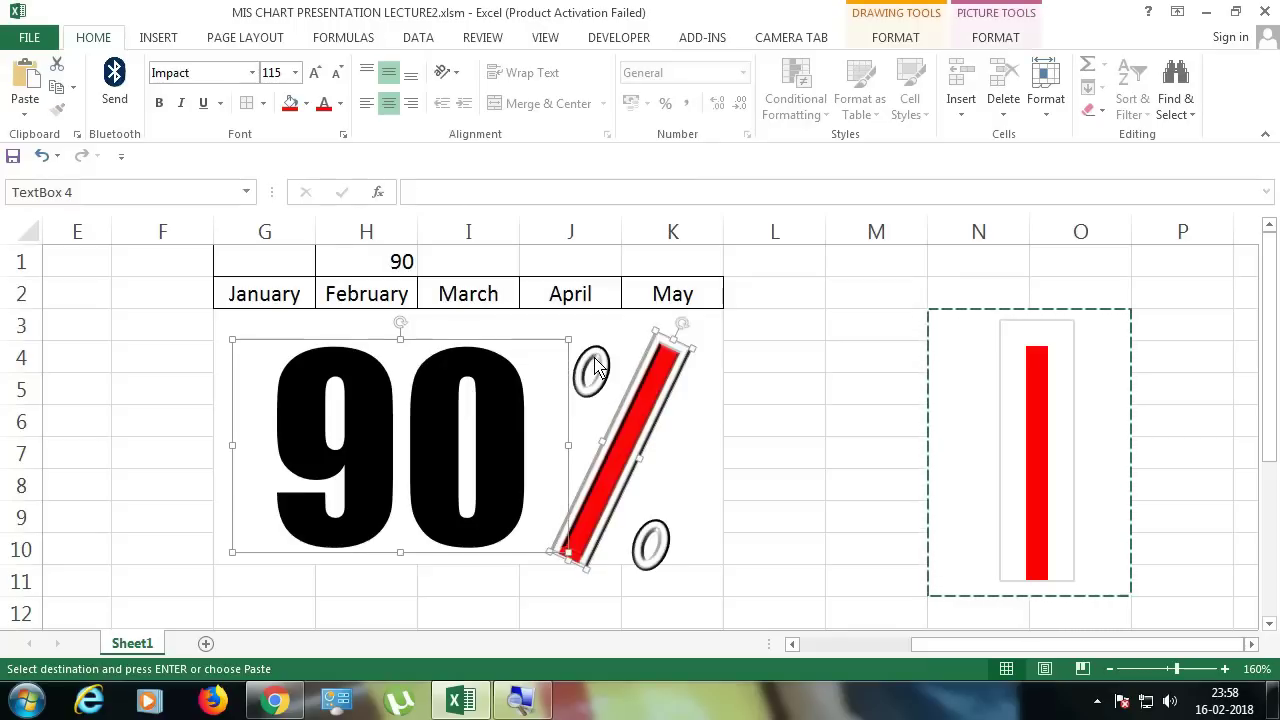
{"action": "left_click", "coordinate": [594, 365], "text": "ctrl"}
{"action": "left_click", "coordinate": [665, 550], "text": "ctrl"}
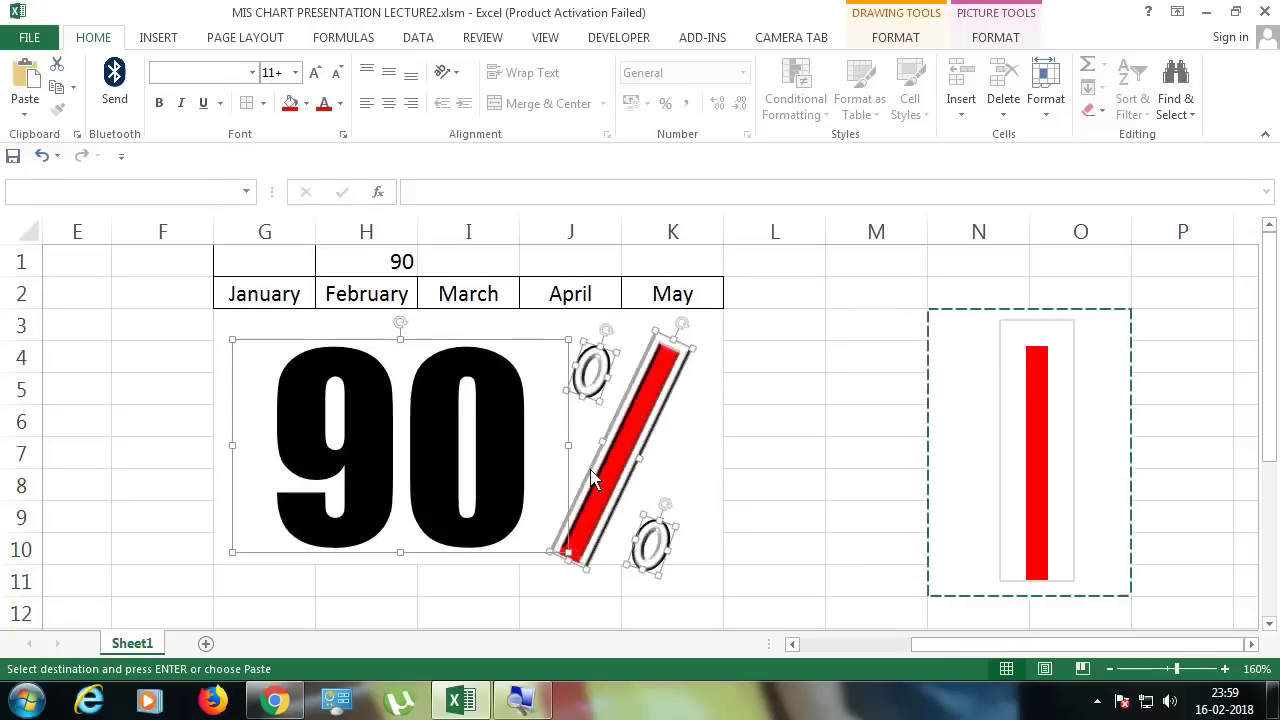
{"action": "right_click", "coordinate": [570, 470]}
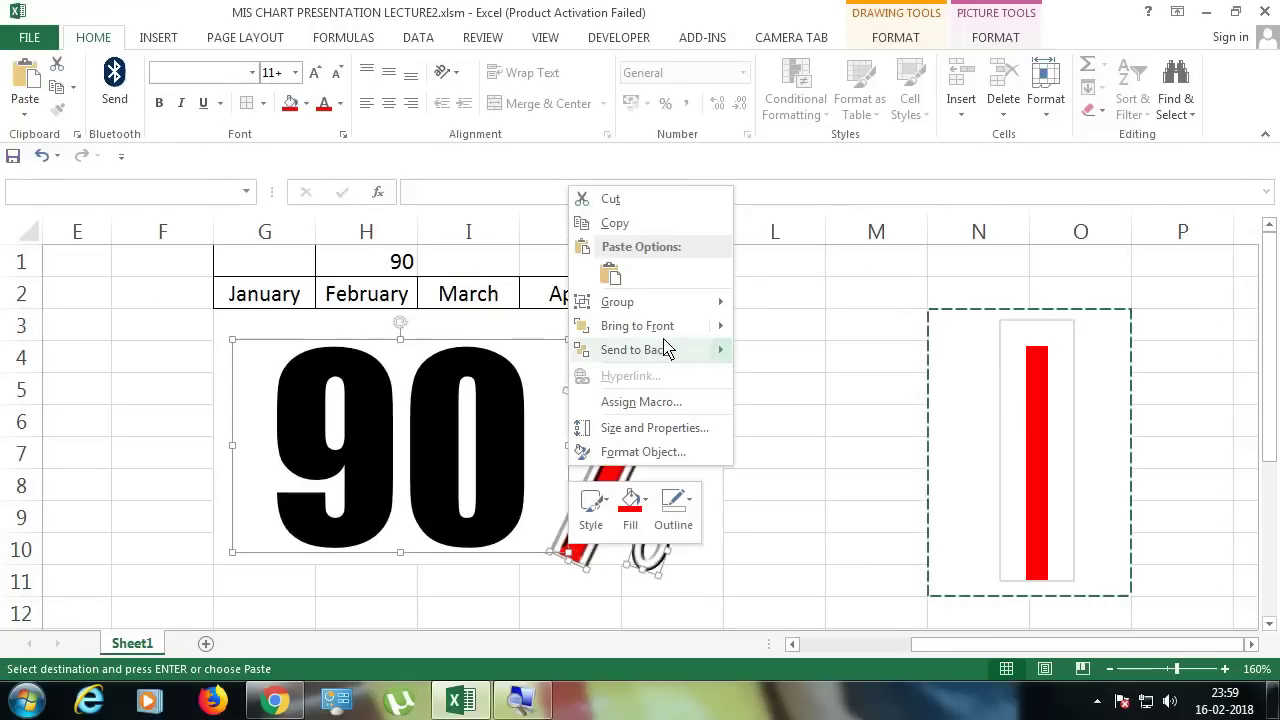
{"action": "mouse_move", "coordinate": [617, 302]}
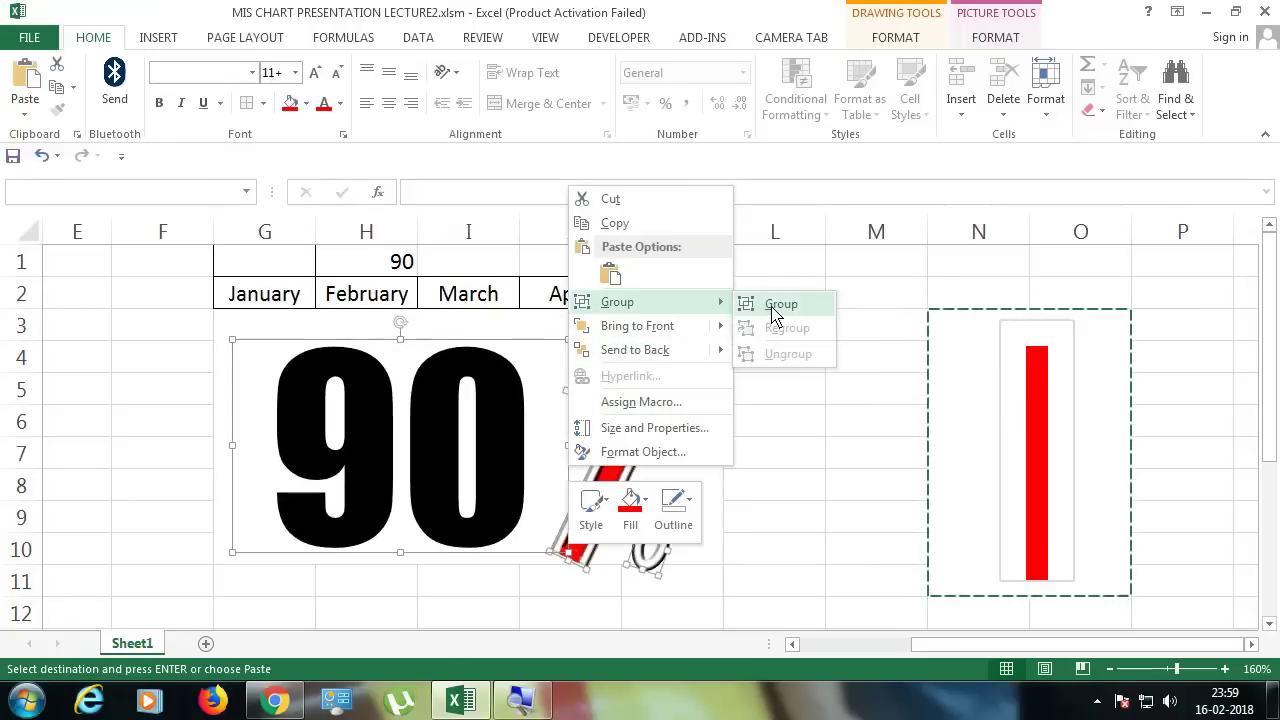
{"action": "left_click", "coordinate": [779, 305]}
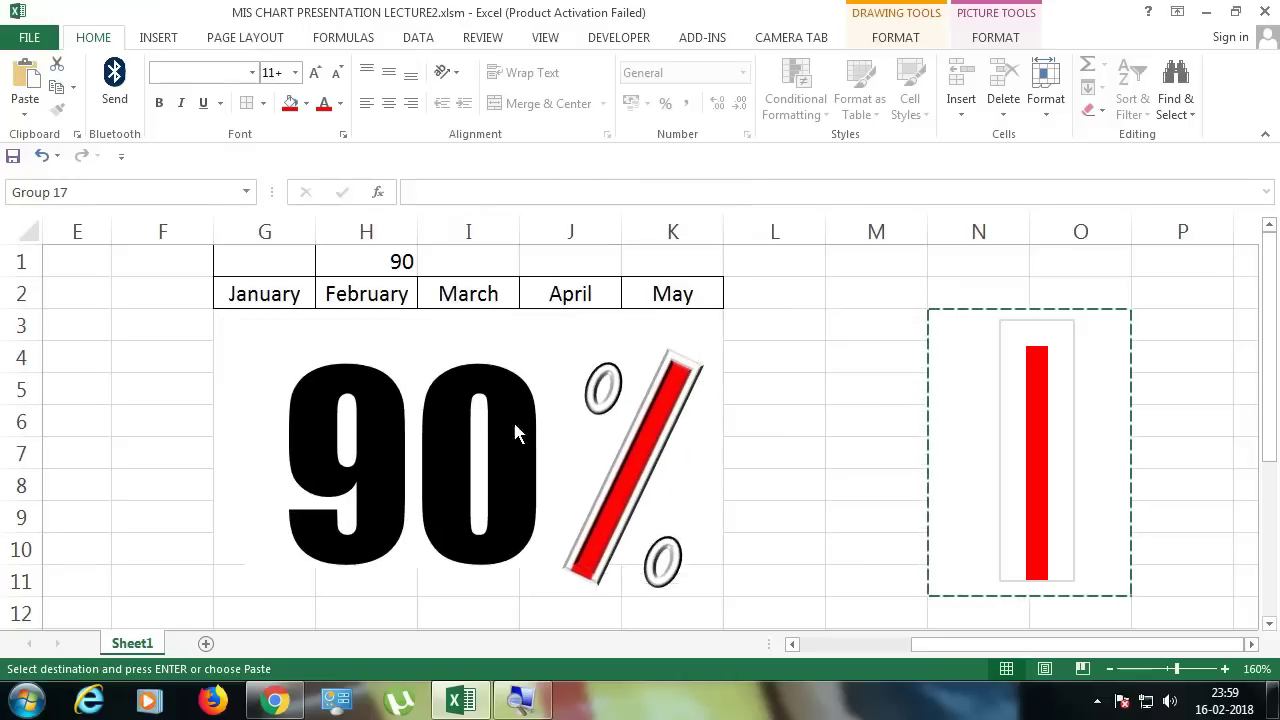
{"action": "left_click_drag", "start_coordinate": [528, 425], "coordinate": [515, 427]}
{"action": "left_click", "coordinate": [762, 420]}
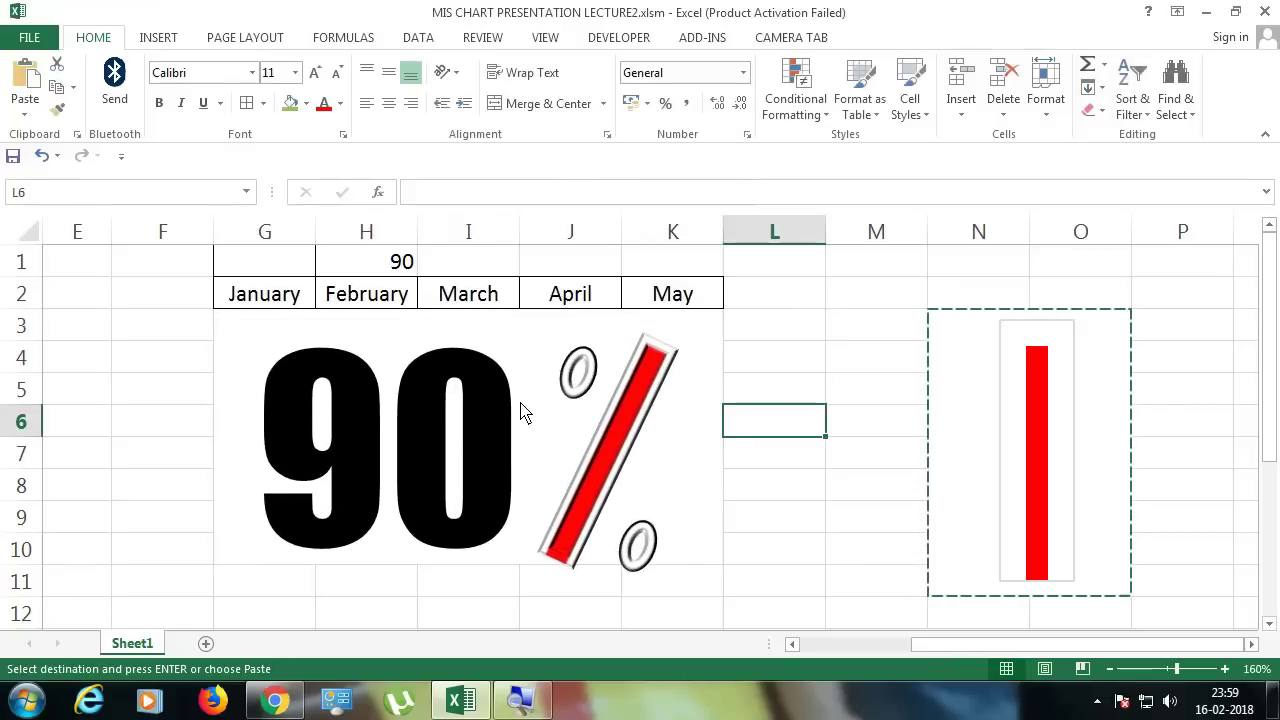
Step: Replace the fixed 90 in H1 with =VLOOKUP(G1,A1:D6,4,0) to fetch the month's Achieved value
{"action": "left_click", "coordinate": [371, 274]}
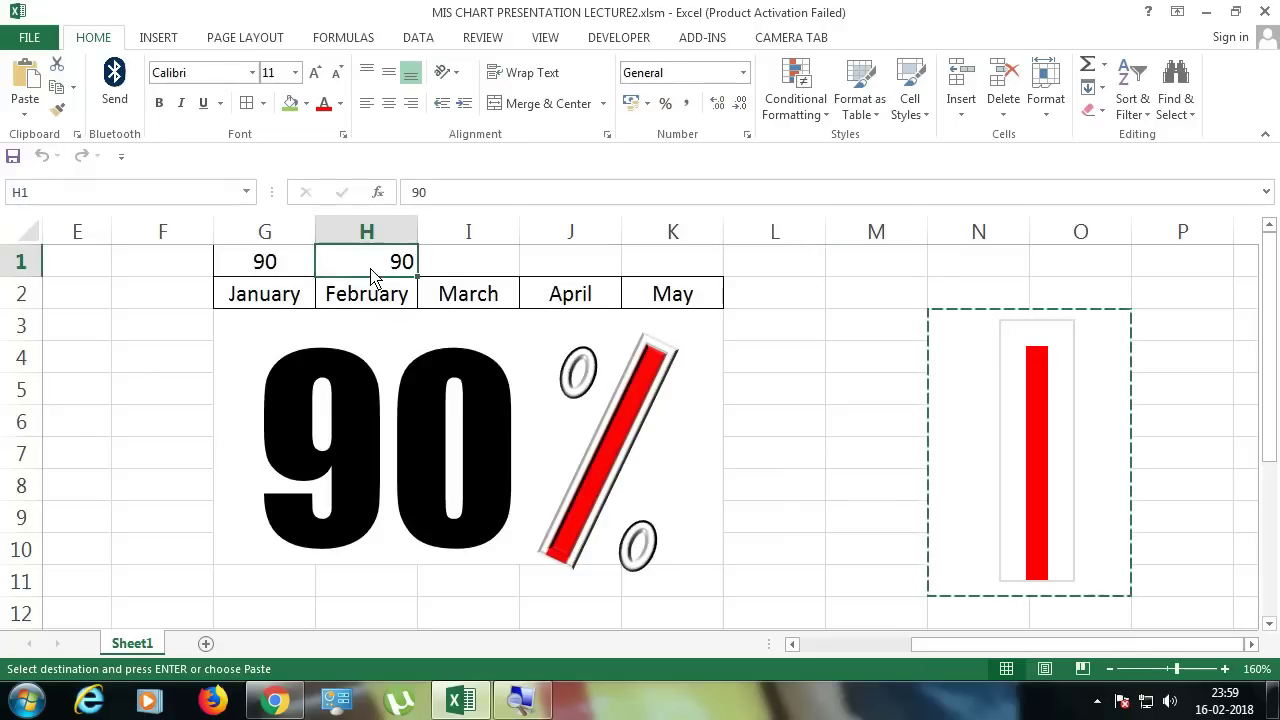
{"action": "scroll", "coordinate": [465, 300], "scroll_direction": "down", "scroll_amount": 1}
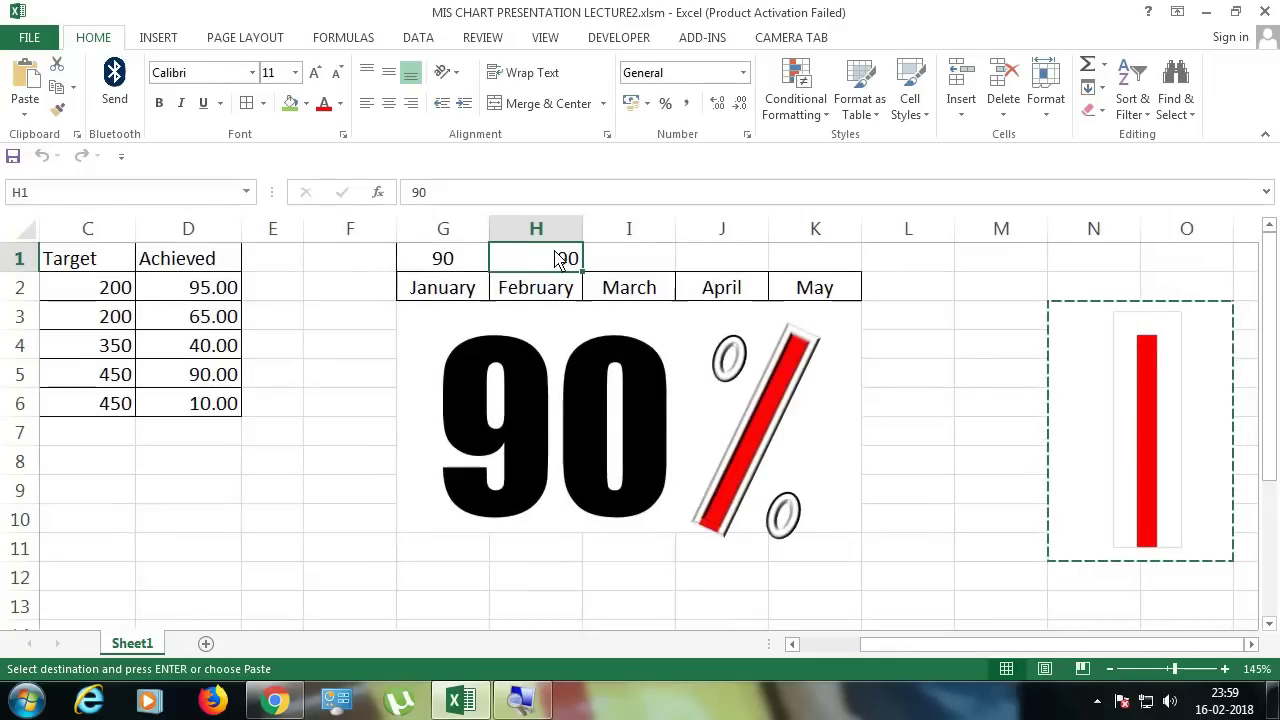
{"action": "type", "text": "=VLO"}
{"action": "key", "text": "Tab"}
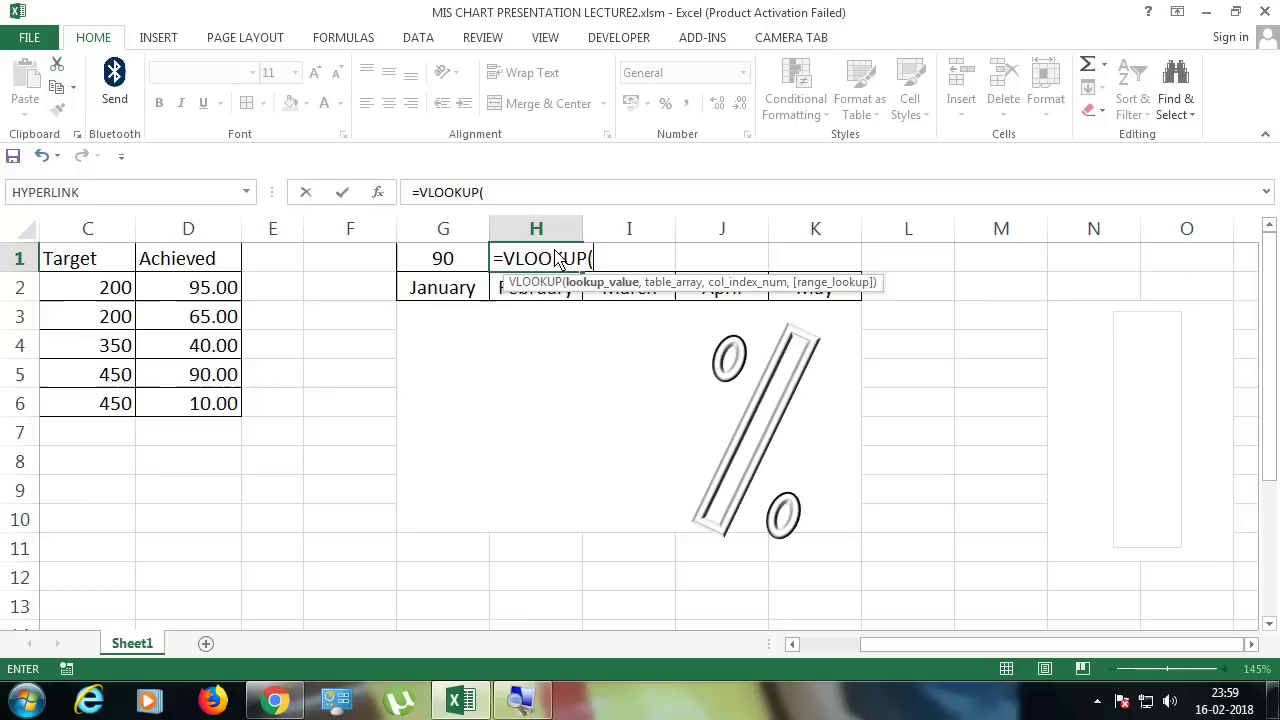
{"action": "left_click", "coordinate": [447, 265]}
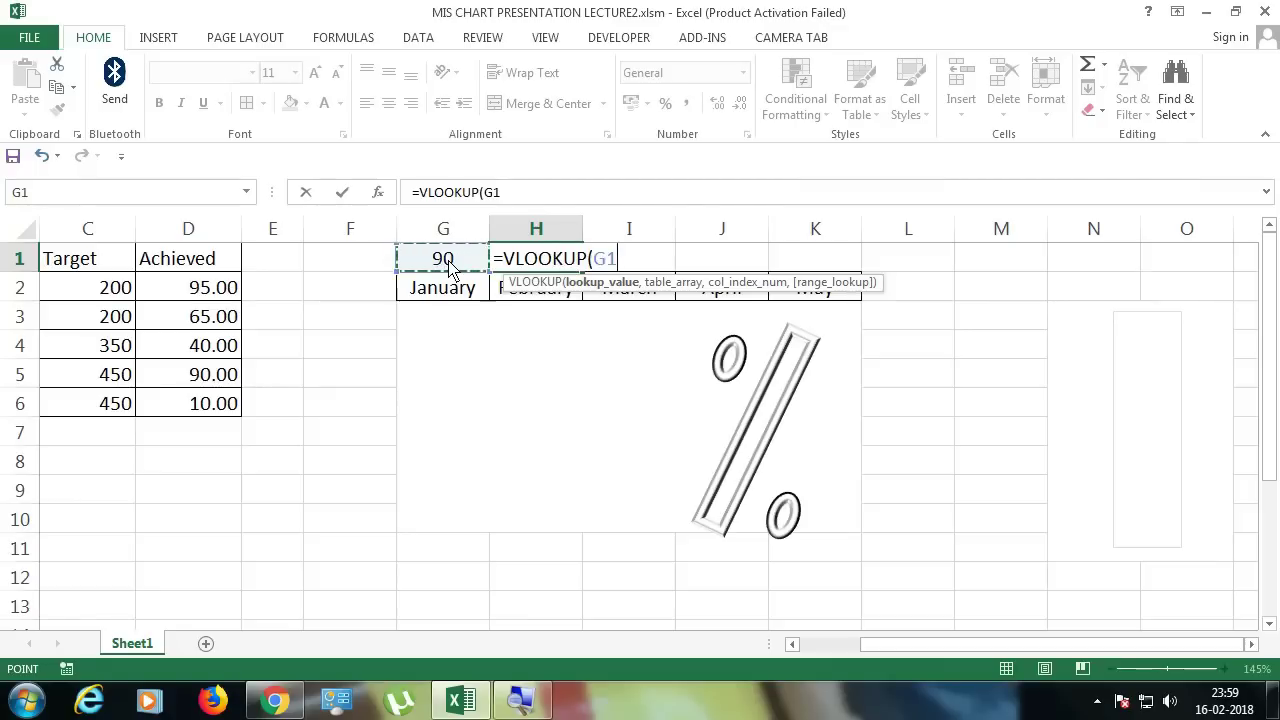
{"action": "type", "text": ","}
{"action": "left_click_drag", "start_coordinate": [69, 260], "coordinate": [437, 412]}
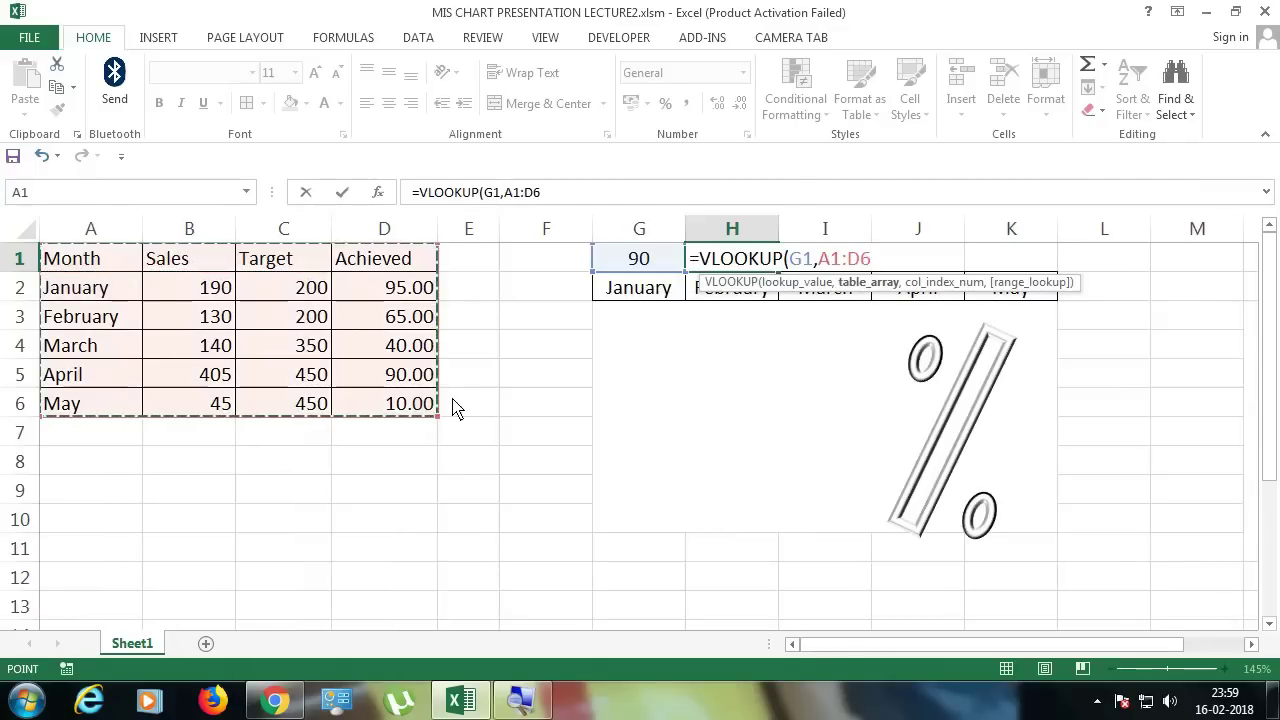
{"action": "type", "text": ",3"}
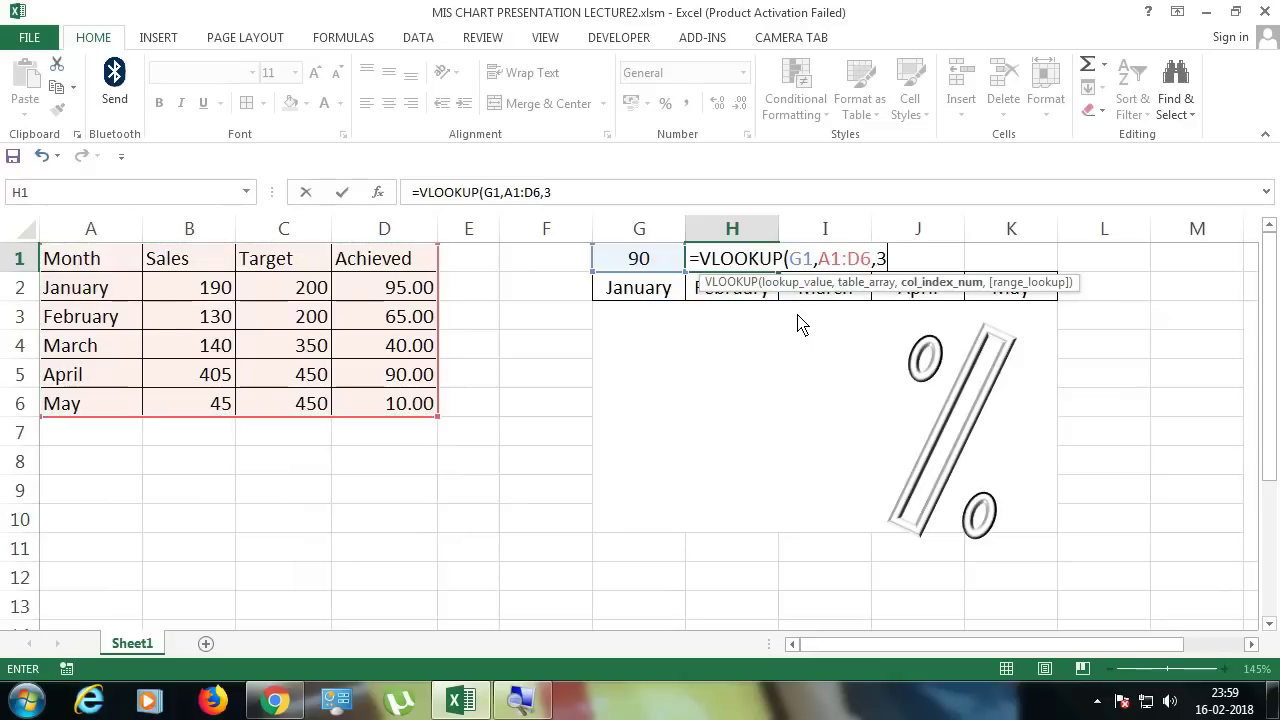
{"action": "key", "text": "BackSpace"}
{"action": "type", "text": "4,"}
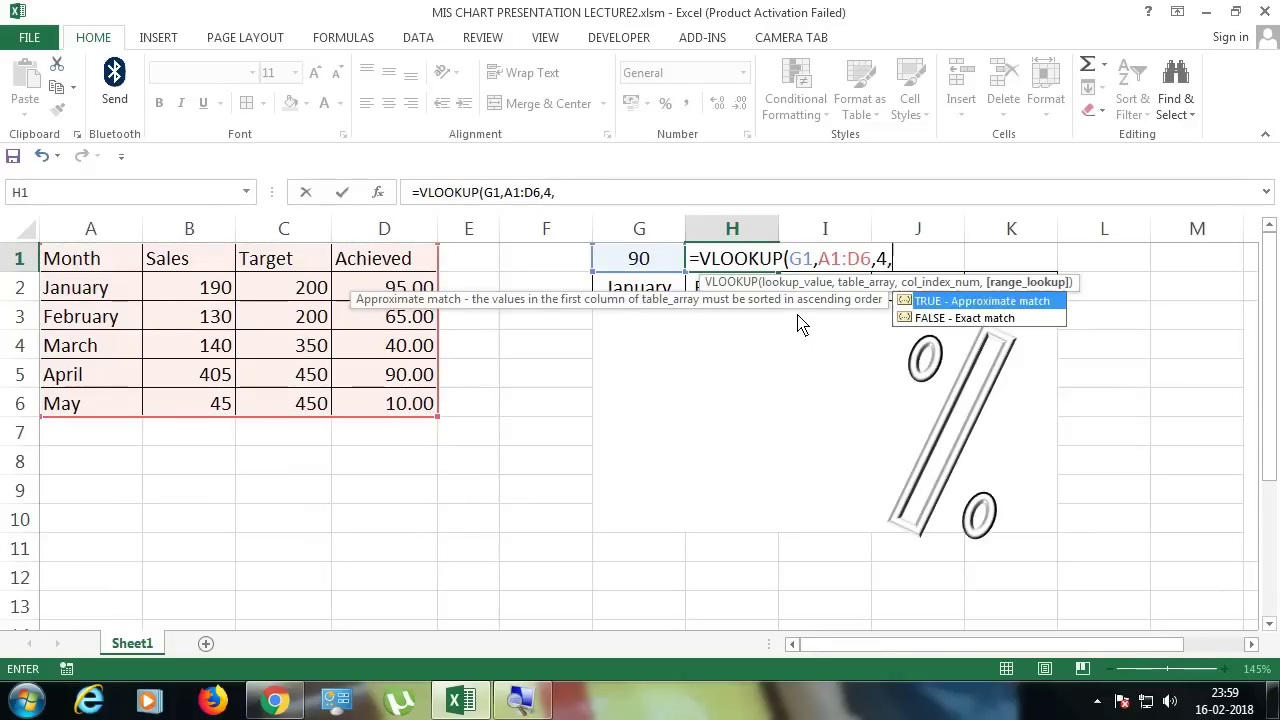
{"action": "type", "text": ")"}
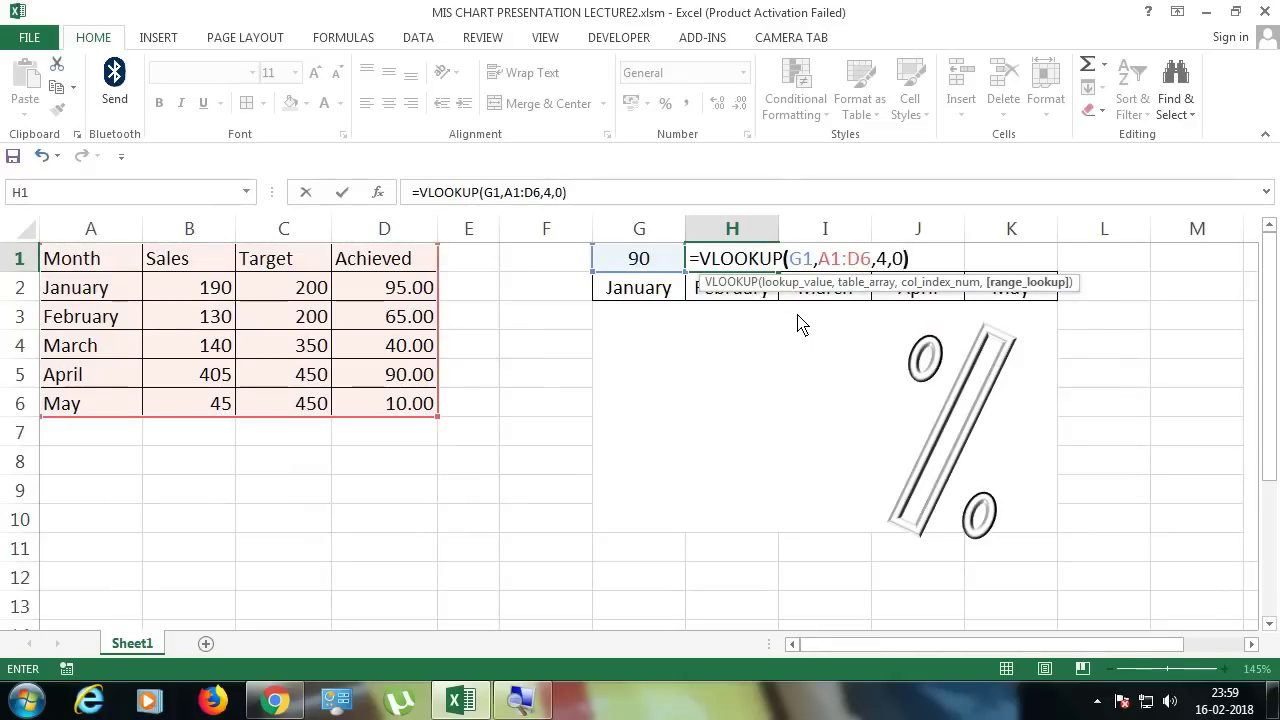
{"action": "key", "text": "Return"}
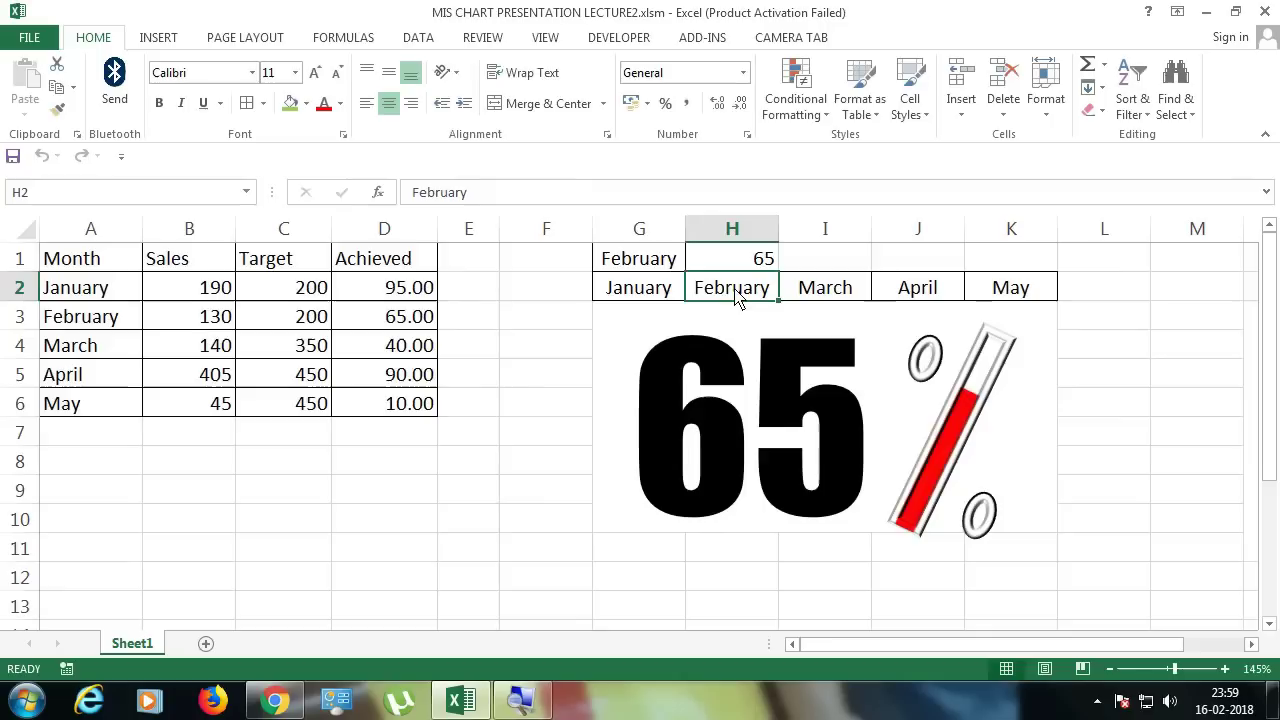
Step: Test the lookup by clicking the January to May month cells and back to January
{"action": "left_click", "coordinate": [651, 294]}
{"action": "left_click", "coordinate": [760, 318]}
{"action": "left_click", "coordinate": [826, 292]}
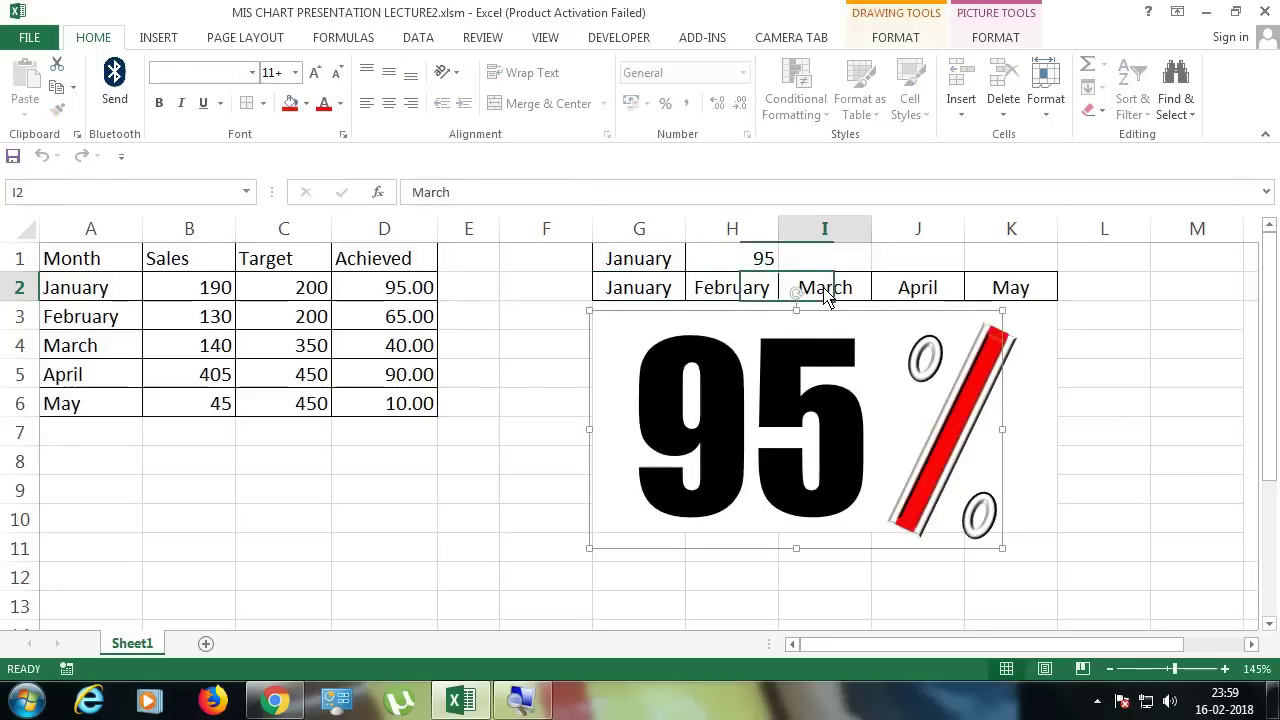
{"action": "left_click", "coordinate": [920, 295]}
{"action": "left_click", "coordinate": [1008, 300]}
{"action": "left_click", "coordinate": [930, 292]}
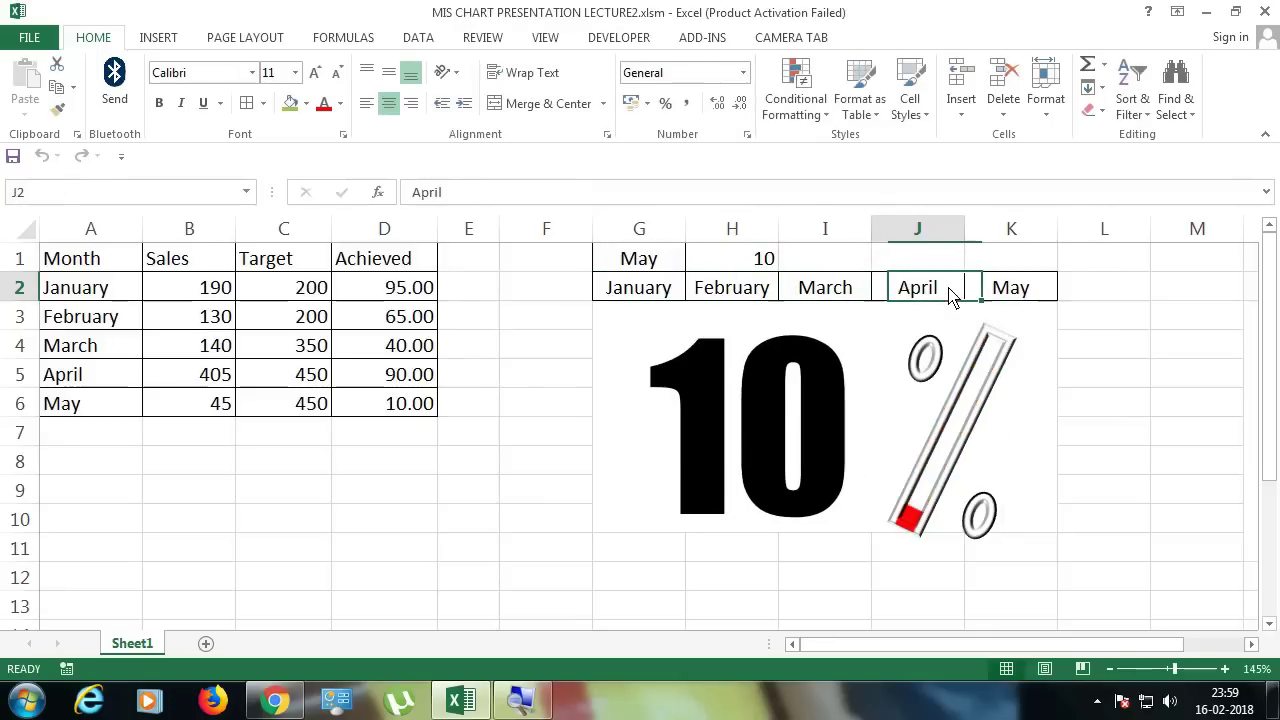
{"action": "left_click", "coordinate": [826, 292]}
{"action": "left_click", "coordinate": [731, 294]}
{"action": "left_click", "coordinate": [626, 296]}
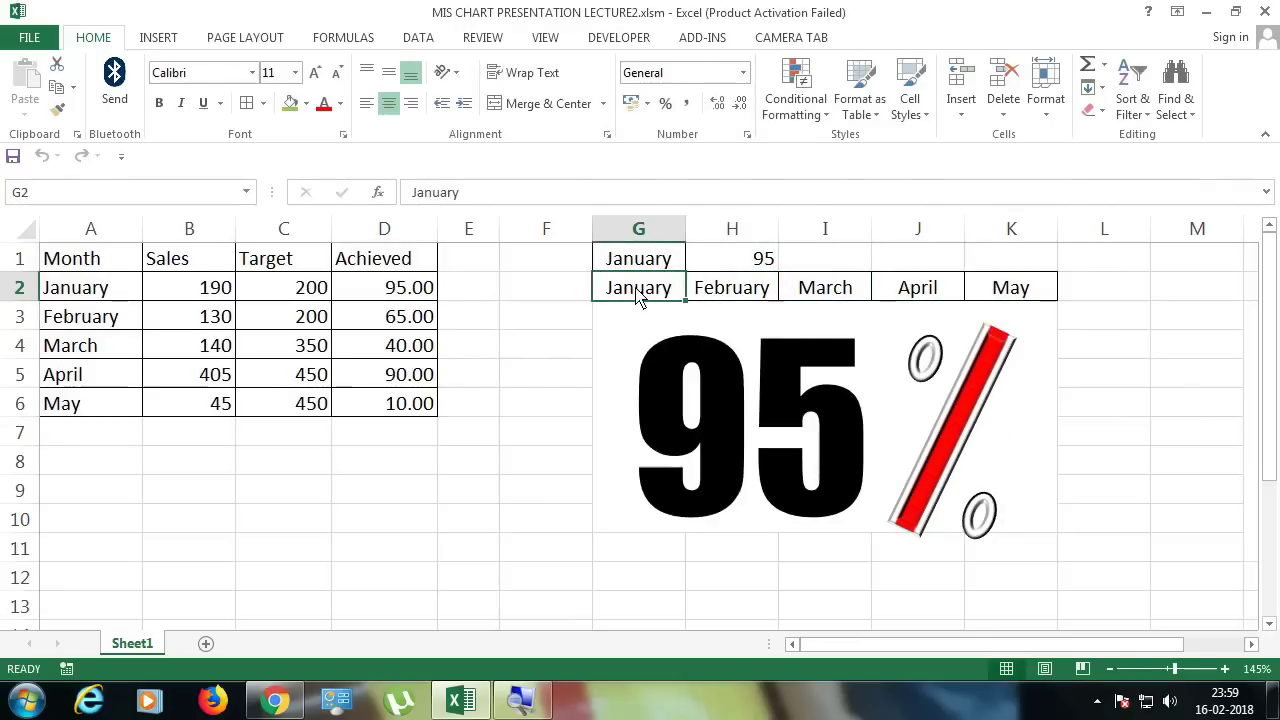
Step: Give month cells G2:K2 an orange fill, red font and middle vertical alignment
{"action": "left_click_drag", "start_coordinate": [640, 290], "coordinate": [1005, 290]}
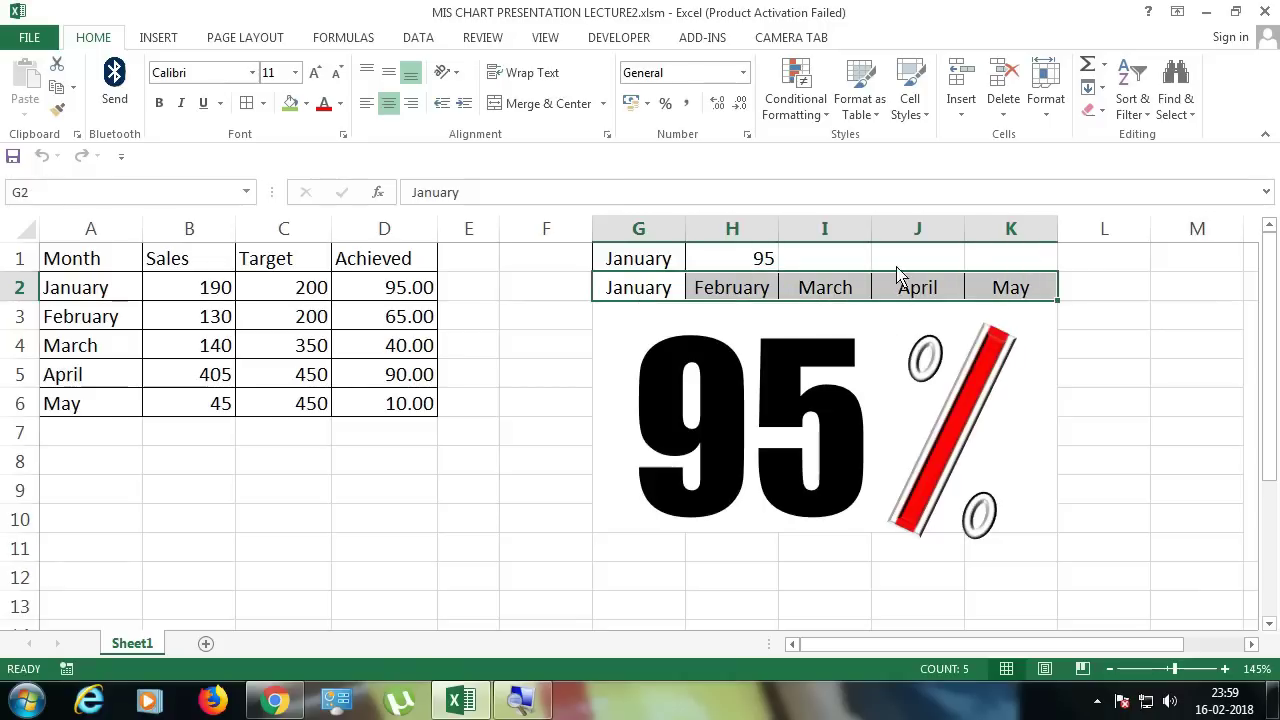
{"action": "left_click", "coordinate": [306, 104]}
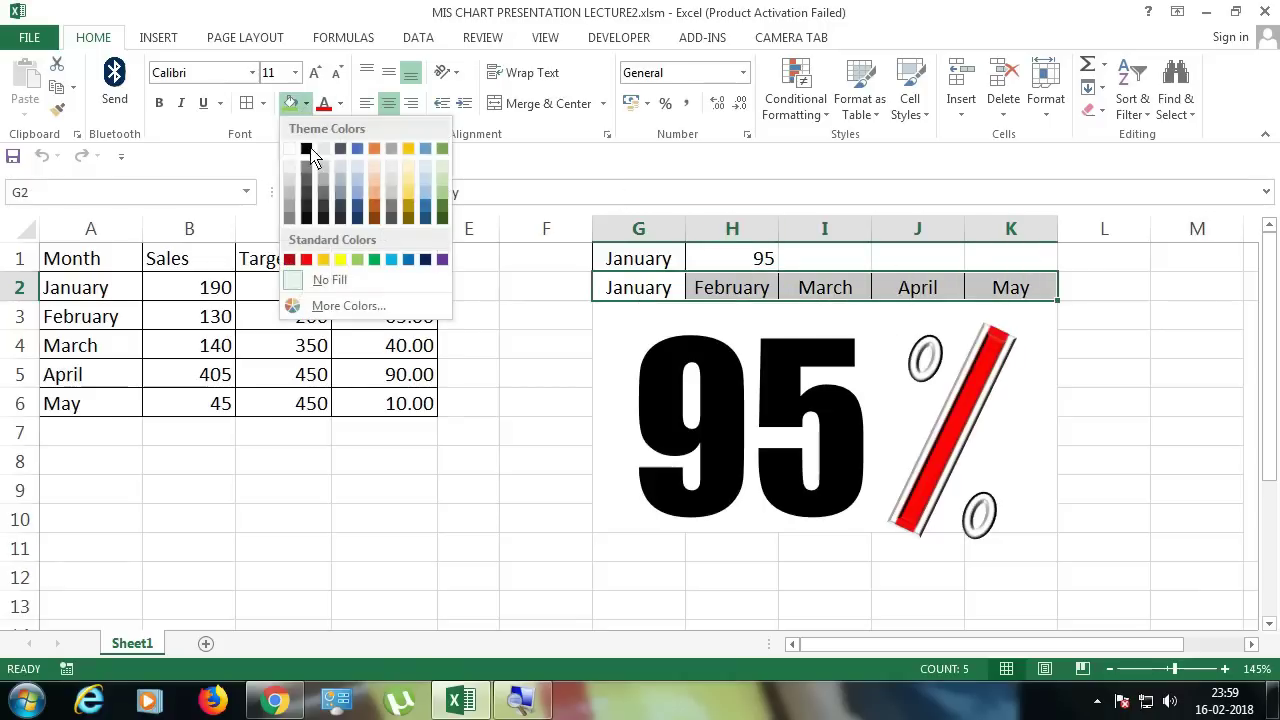
{"action": "left_click", "coordinate": [323, 260]}
{"action": "left_click", "coordinate": [325, 105]}
{"action": "left_click", "coordinate": [388, 74]}
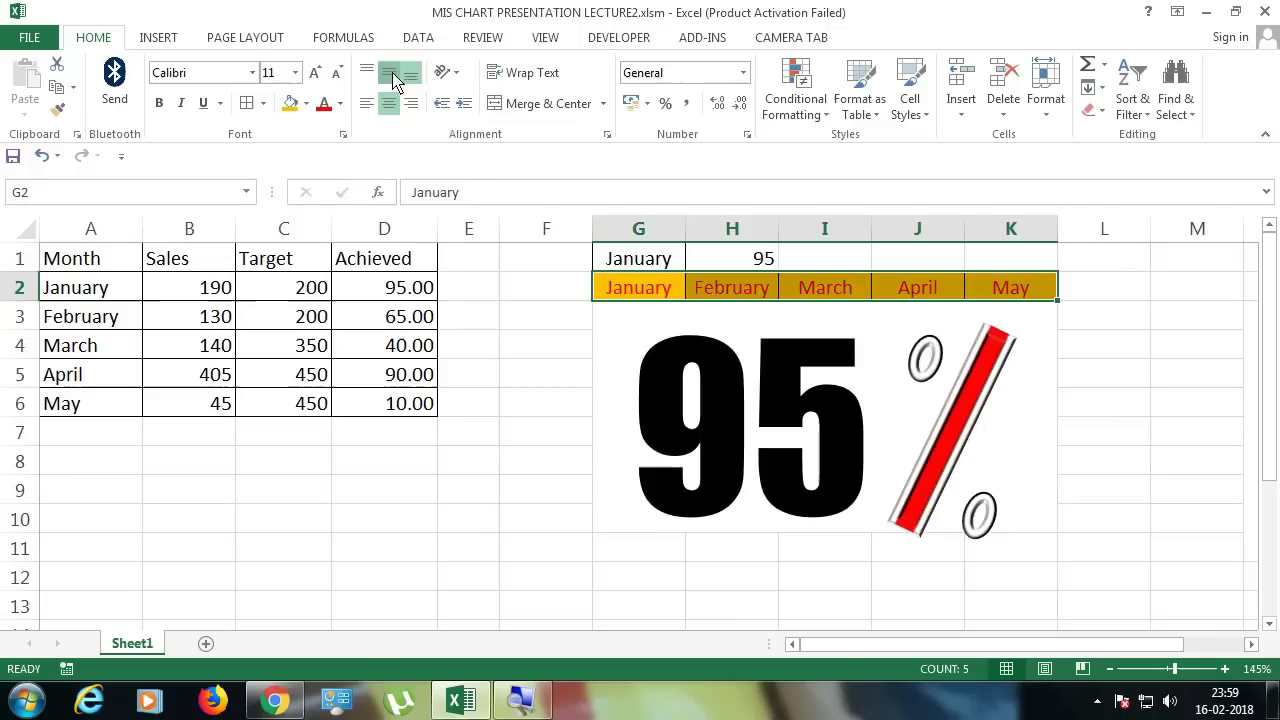
Step: Click through the months again to check the percent display follows the chosen month
{"action": "left_click", "coordinate": [728, 292]}
{"action": "key", "text": "Right"}
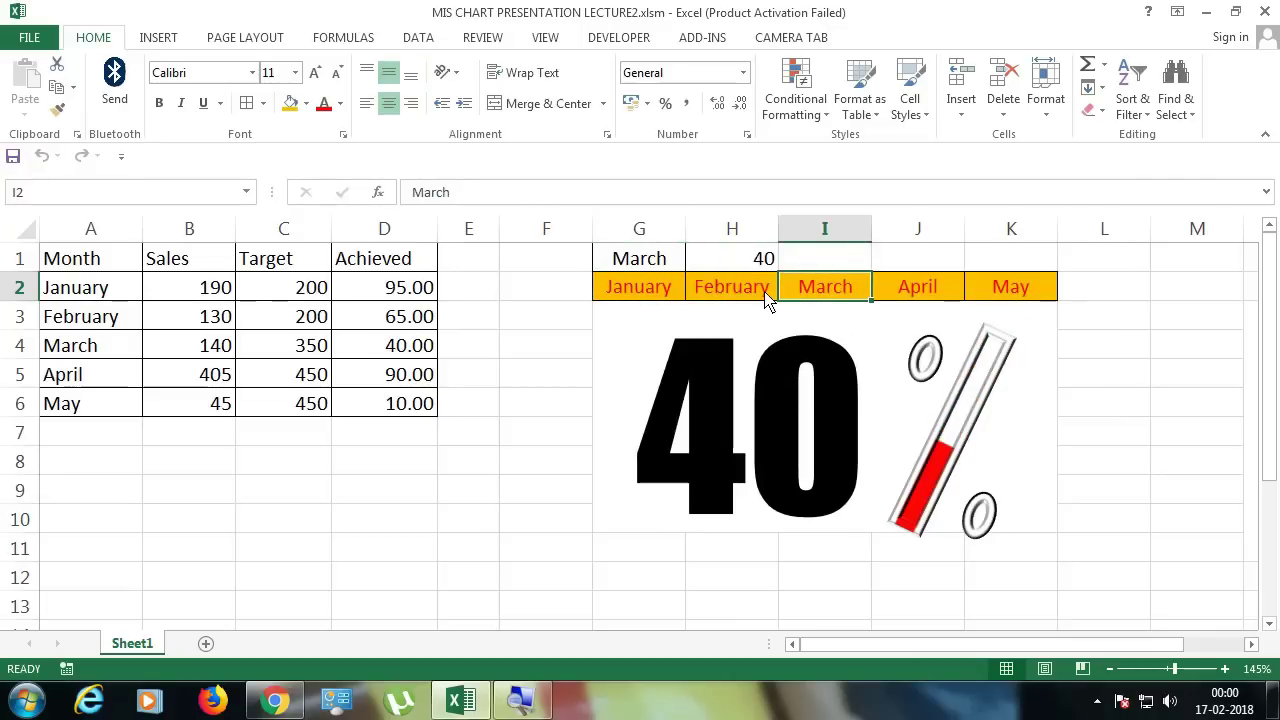
{"action": "left_click", "coordinate": [1010, 290]}
{"action": "left_click", "coordinate": [914, 287]}
{"action": "left_click", "coordinate": [843, 287]}
{"action": "left_click", "coordinate": [757, 292]}
{"action": "left_click", "coordinate": [637, 292]}
{"action": "left_click", "coordinate": [737, 290]}
{"action": "left_click", "coordinate": [818, 290]}
Step: Try May, February, April and March on the dashboard, then return to January's 95%
{"action": "left_click", "coordinate": [992, 289]}
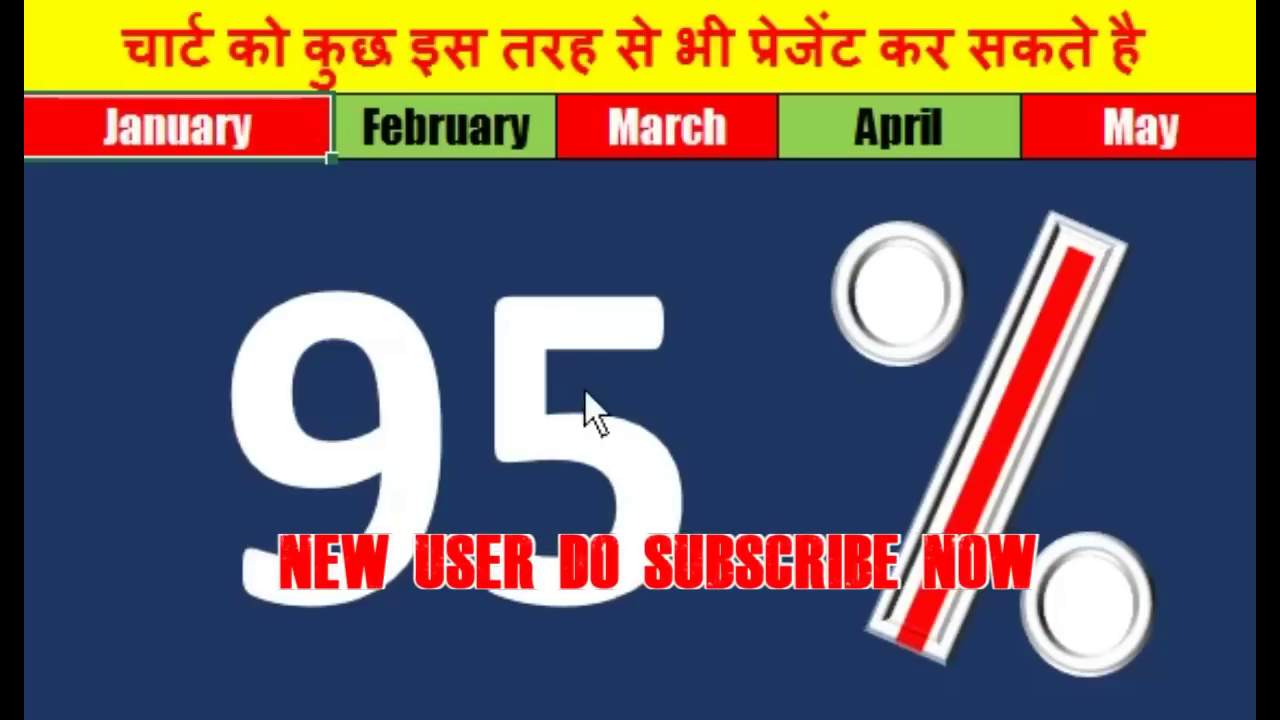
{"action": "left_click", "coordinate": [465, 140]}
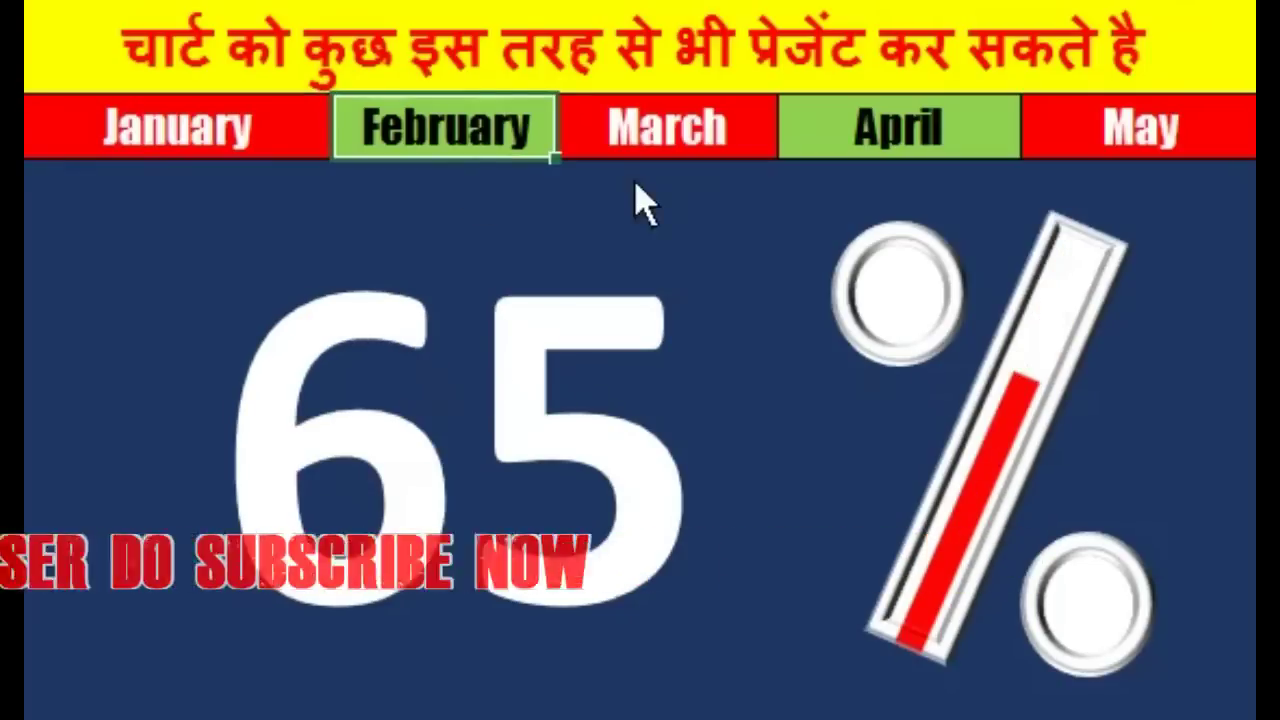
{"action": "left_click", "coordinate": [898, 128]}
{"action": "left_click", "coordinate": [668, 128]}
{"action": "key", "text": "Right"}
{"action": "key", "text": "Right"}
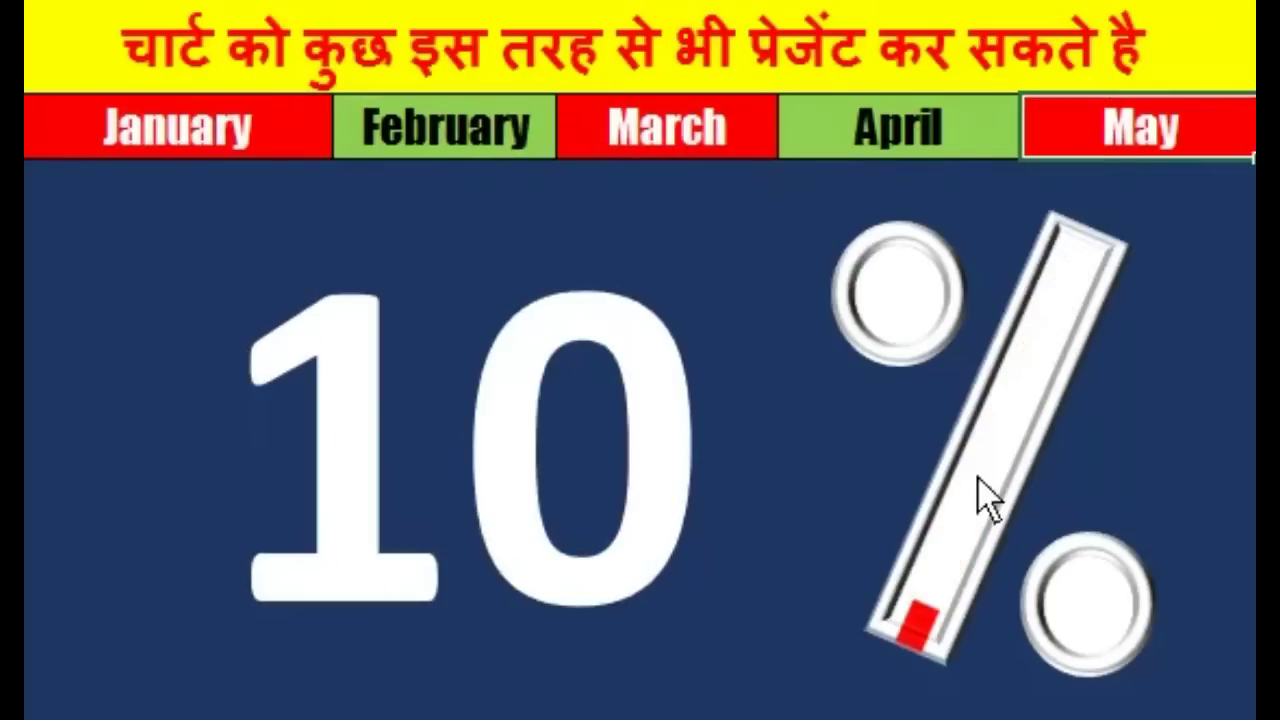
{"action": "left_click", "coordinate": [281, 150]}
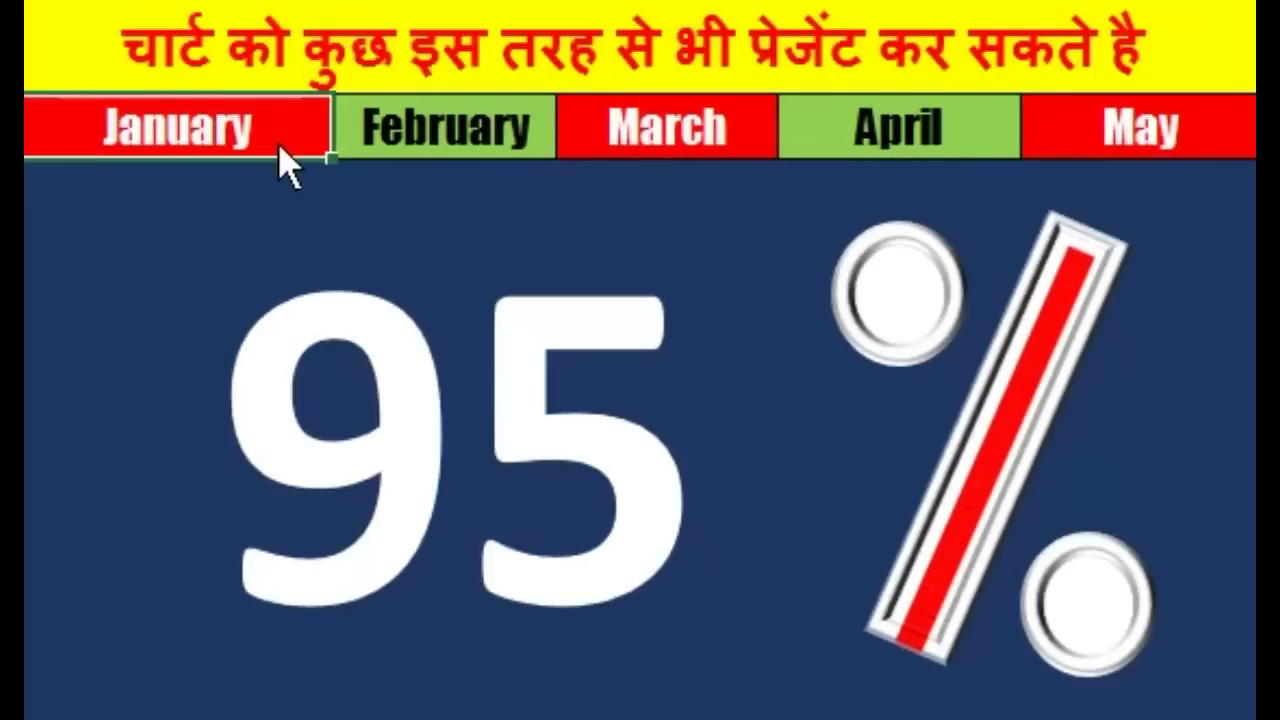